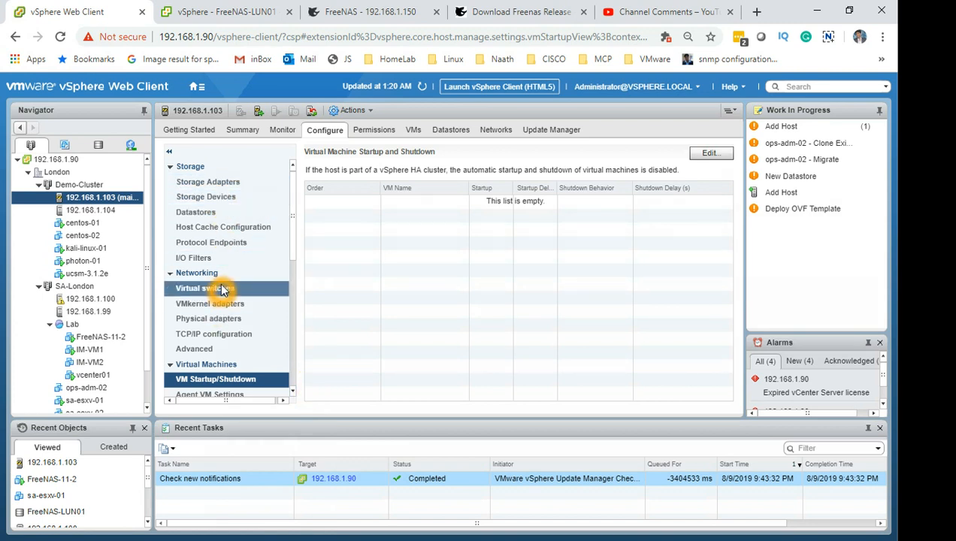
# - Compare the VMkernel adapters configured on host 192.168.1.103 with those on host 192.168.1.104
pyautogui.click(235, 313)
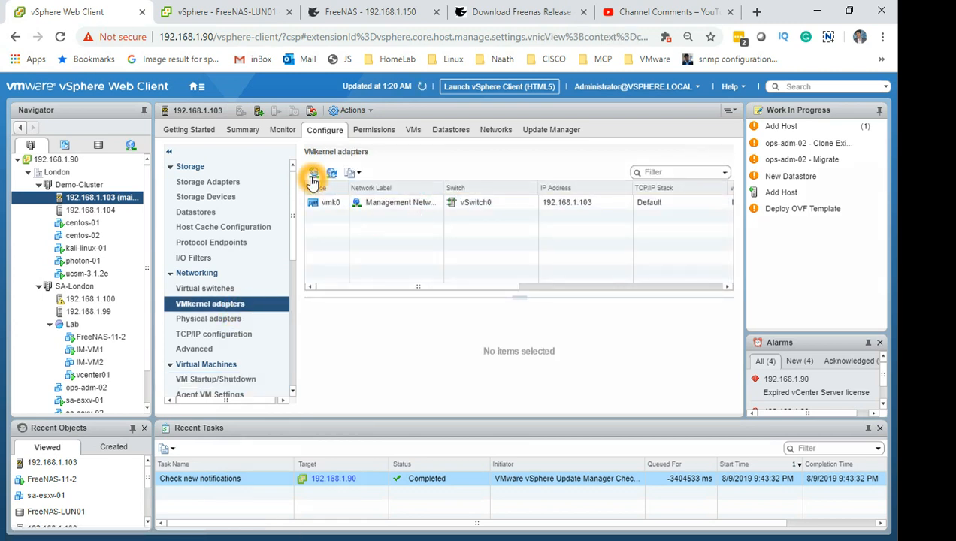
pyautogui.click(108, 212)
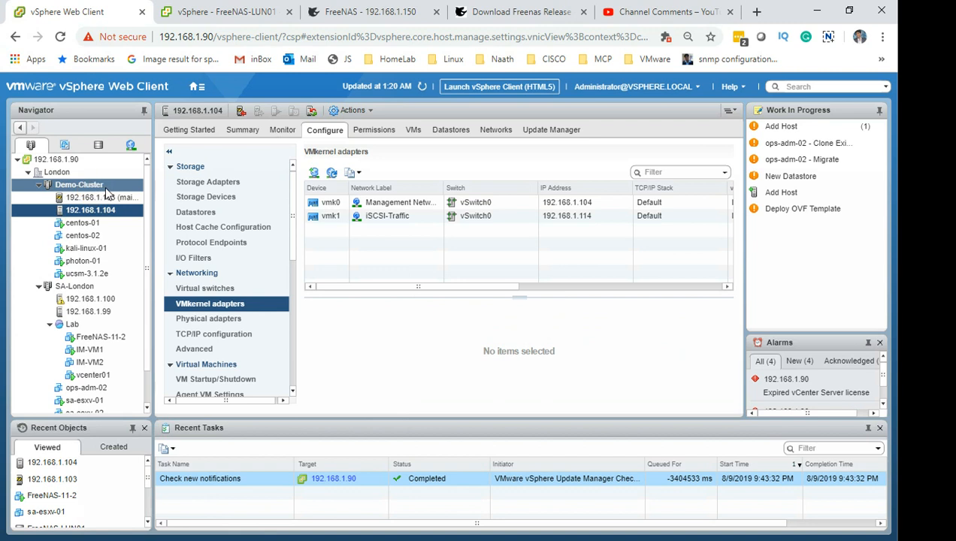
pyautogui.click(385, 227)
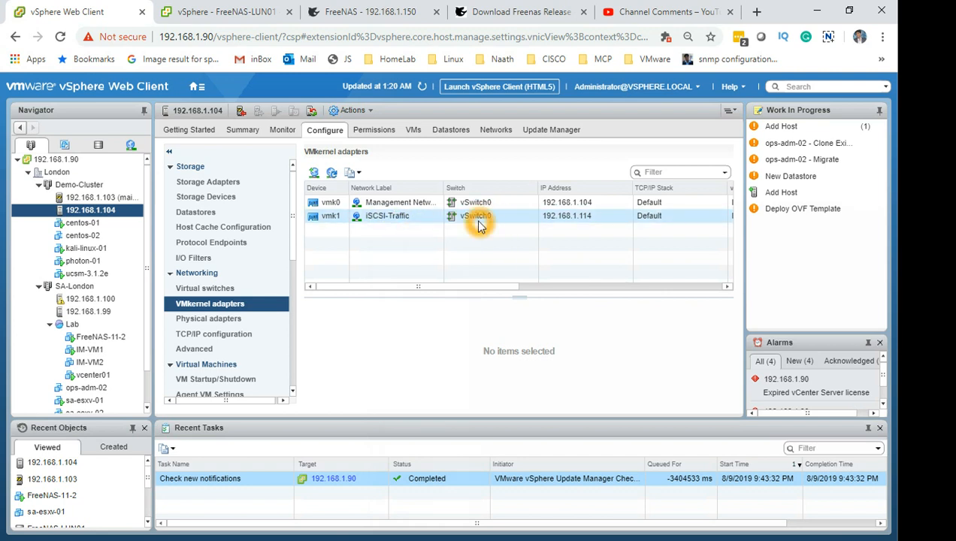
pyautogui.click(597, 207)
pyautogui.click(594, 220)
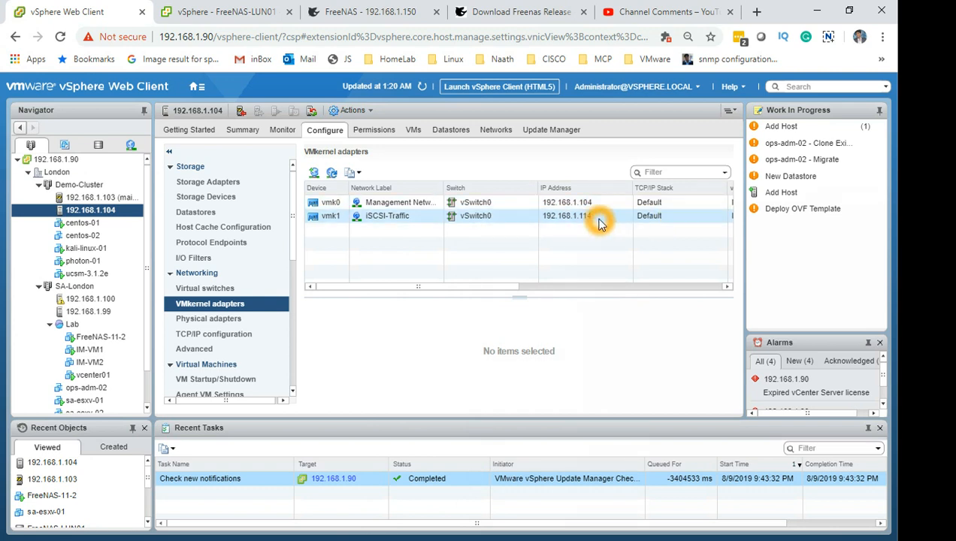
pyautogui.click(595, 220)
pyautogui.click(591, 207)
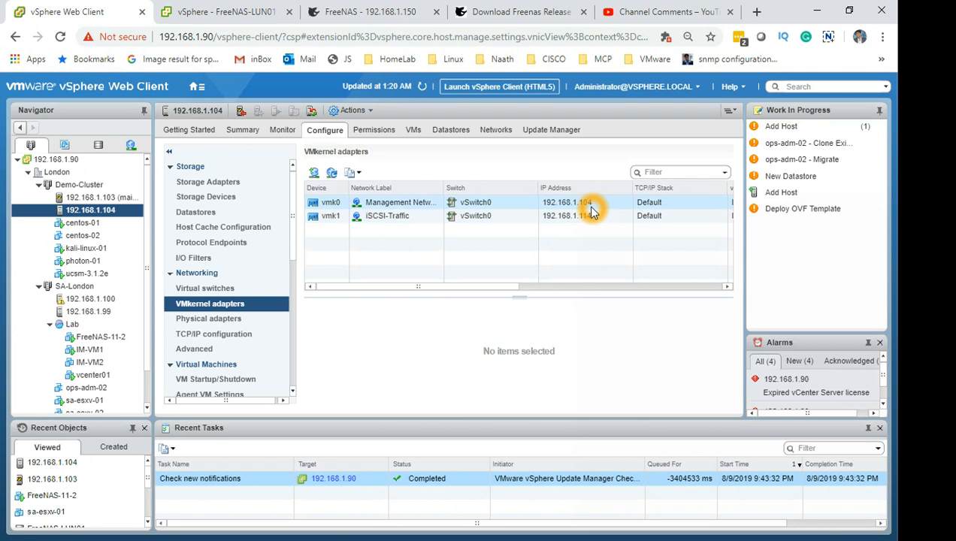
pyautogui.click(101, 213)
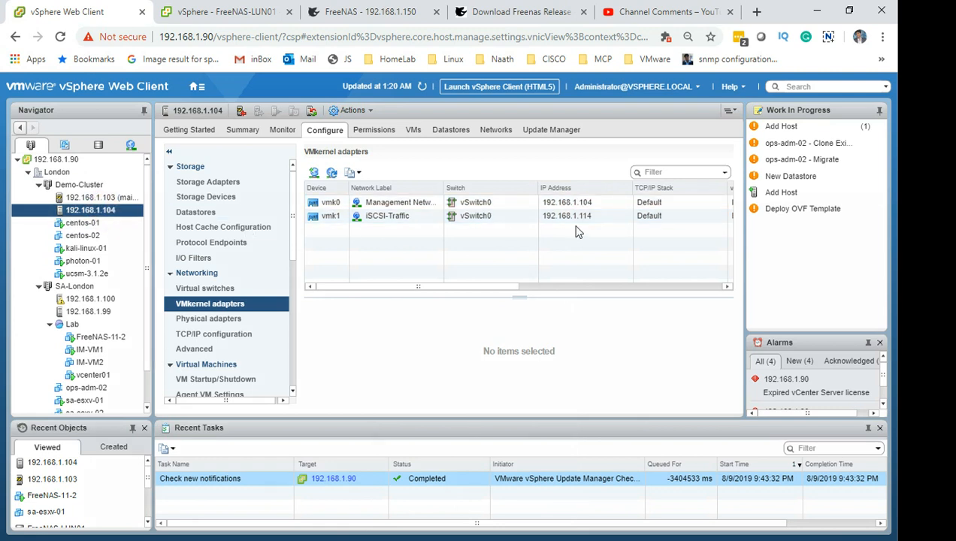
# - Start adding a VMkernel network adapter to host 192.168.1.103, using the existing standard switch vSwitch0
pyautogui.keyDown('ctrl'); pyautogui.click(99, 200); pyautogui.keyUp('ctrl')
pyautogui.click(67, 200)
pyautogui.click(106, 204)
pyautogui.click(119, 199)
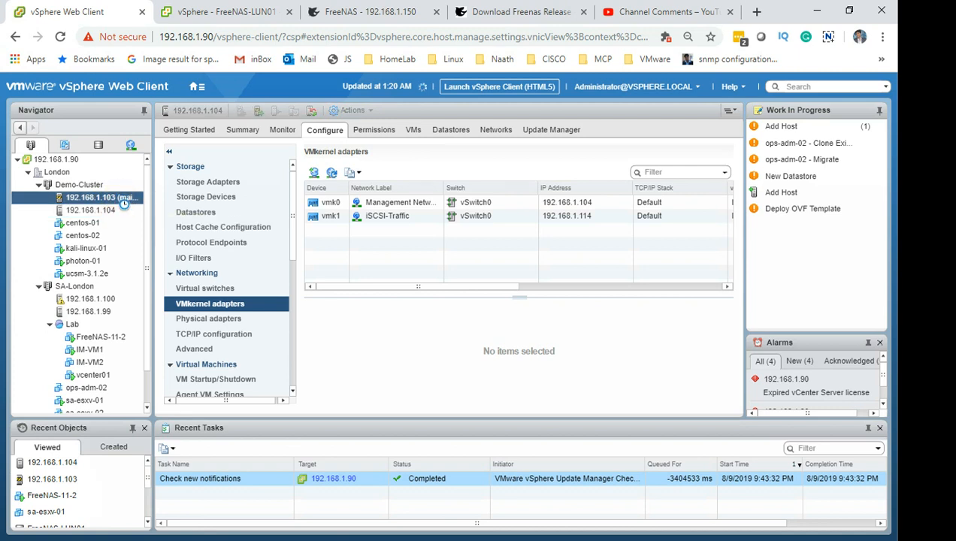
pyautogui.click(392, 253)
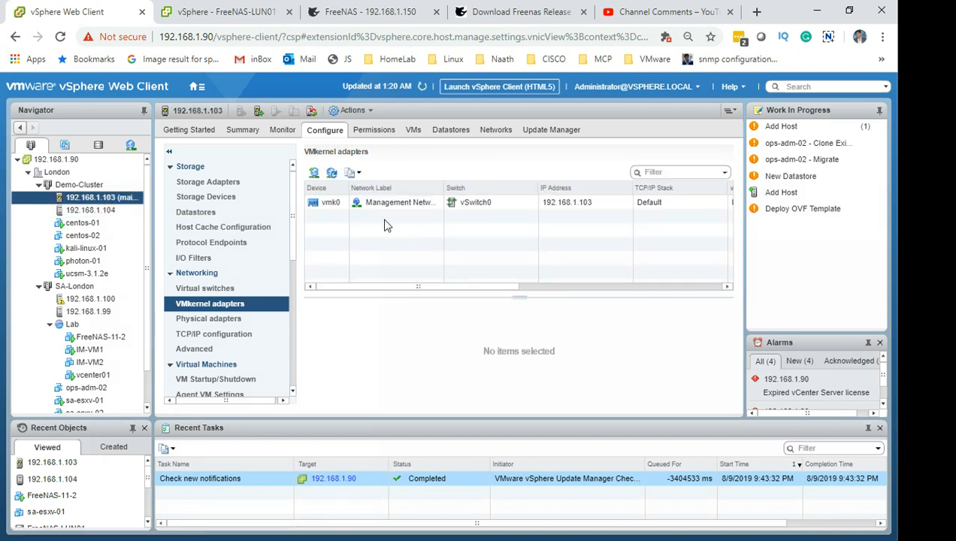
pyautogui.click(314, 172)
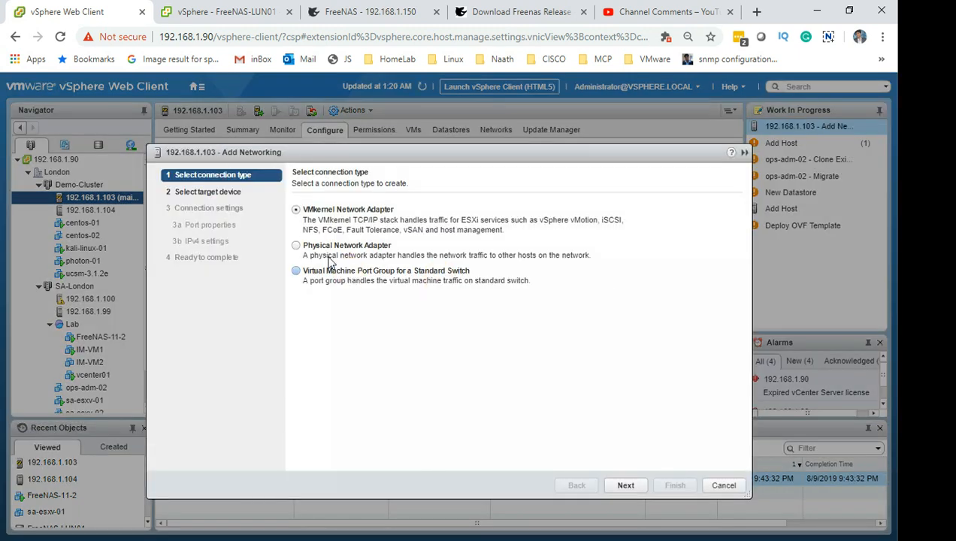
pyautogui.click(322, 249)
pyautogui.click(626, 486)
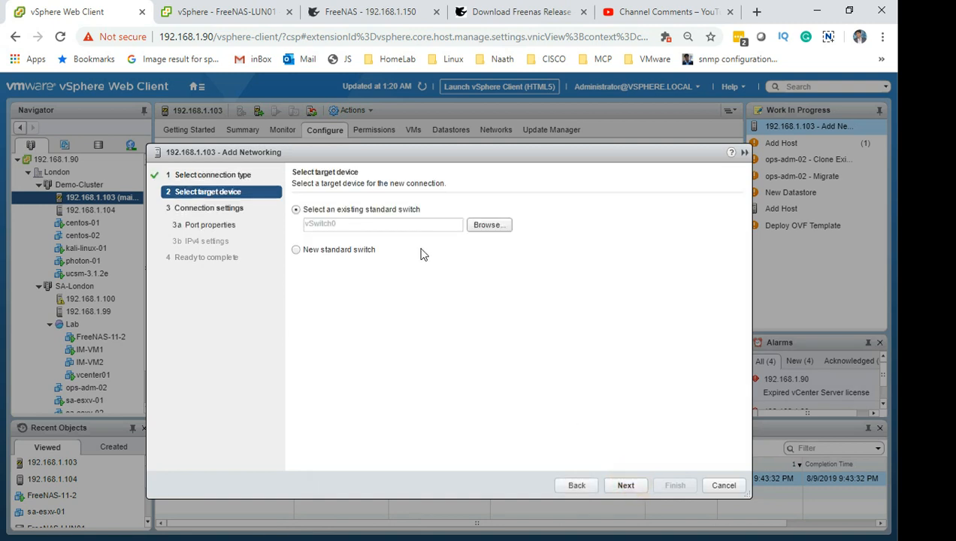
pyautogui.click(489, 228)
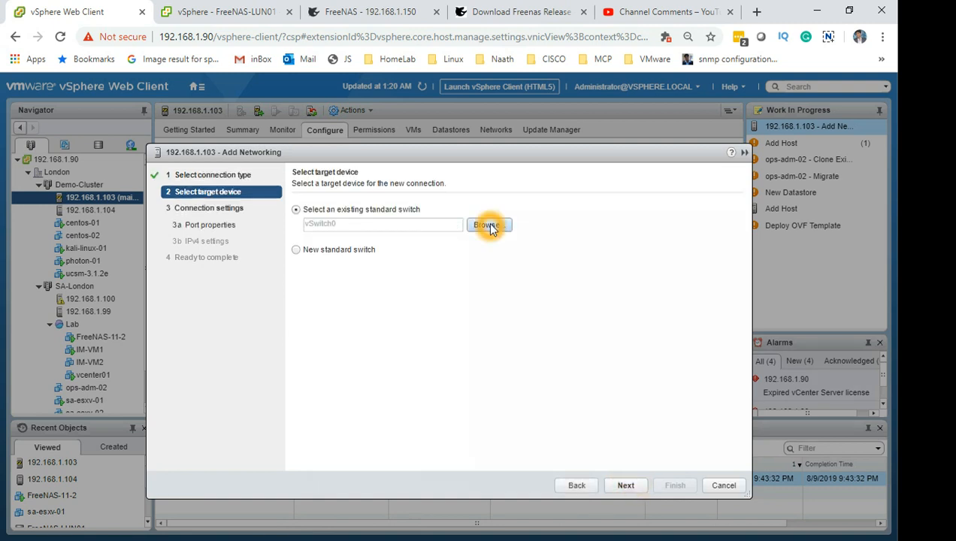
pyautogui.click(631, 487)
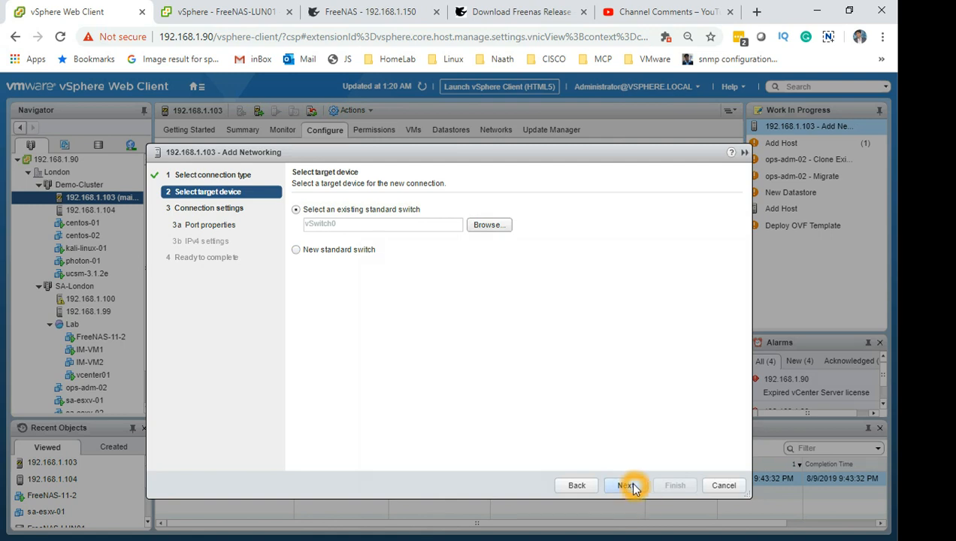
# - Set the new VMkernel port's network label to iSCSI-Traffic and accept the default port properties with no services enabled
pyautogui.click(456, 248)
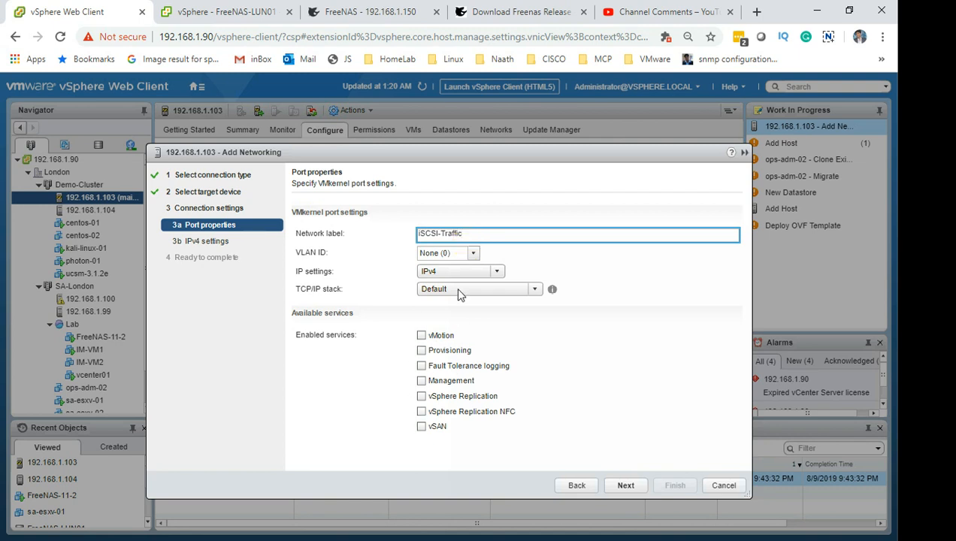
pyautogui.click(429, 234)
pyautogui.click(459, 348)
pyautogui.click(515, 378)
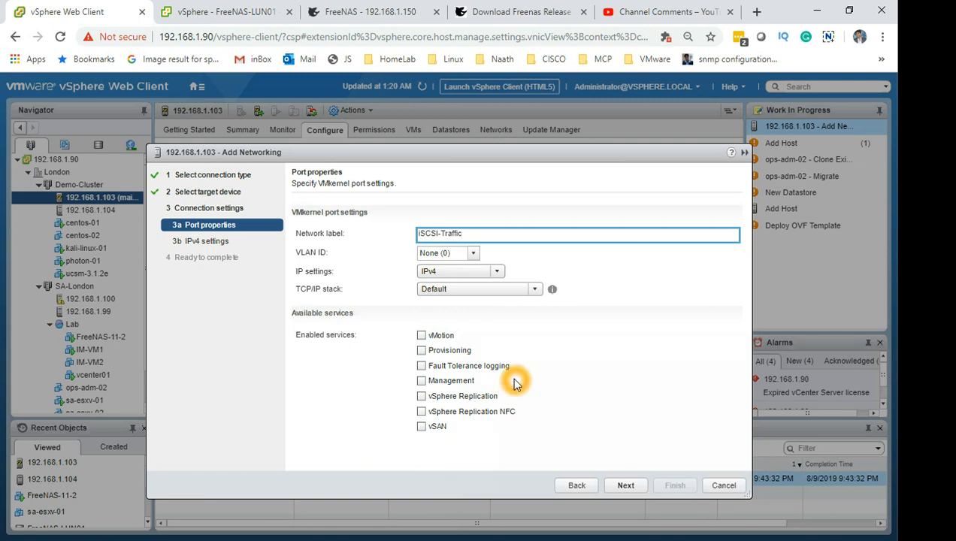
pyautogui.click(542, 365)
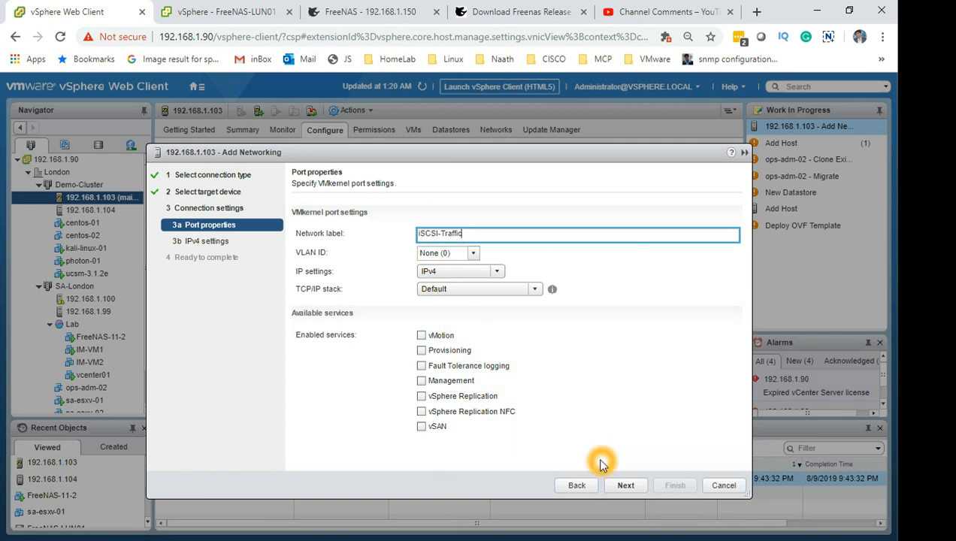
pyautogui.click(633, 488)
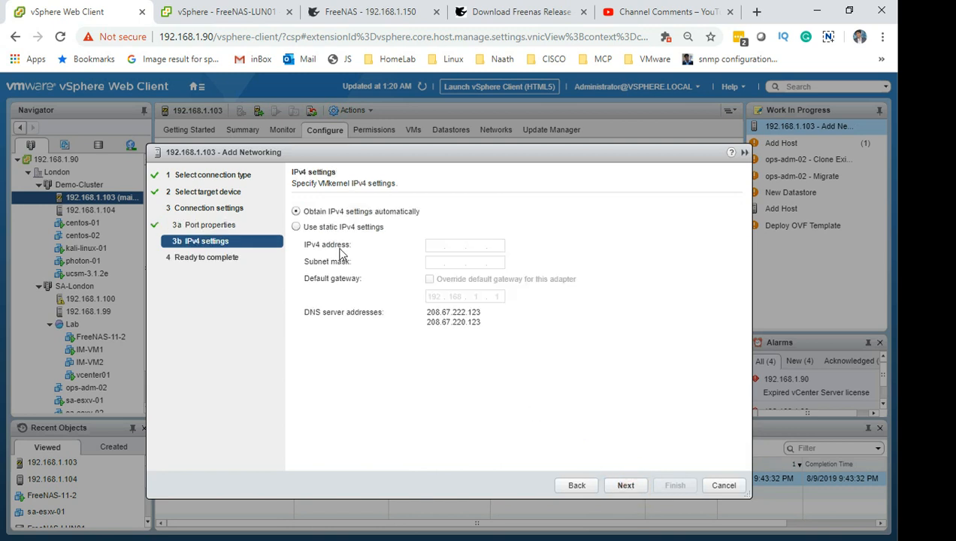
# - Assign the adapter the static IPv4 address 192.168.1.113 with subnet mask 255.255.255.0 and finish creating it
pyautogui.click(321, 231)
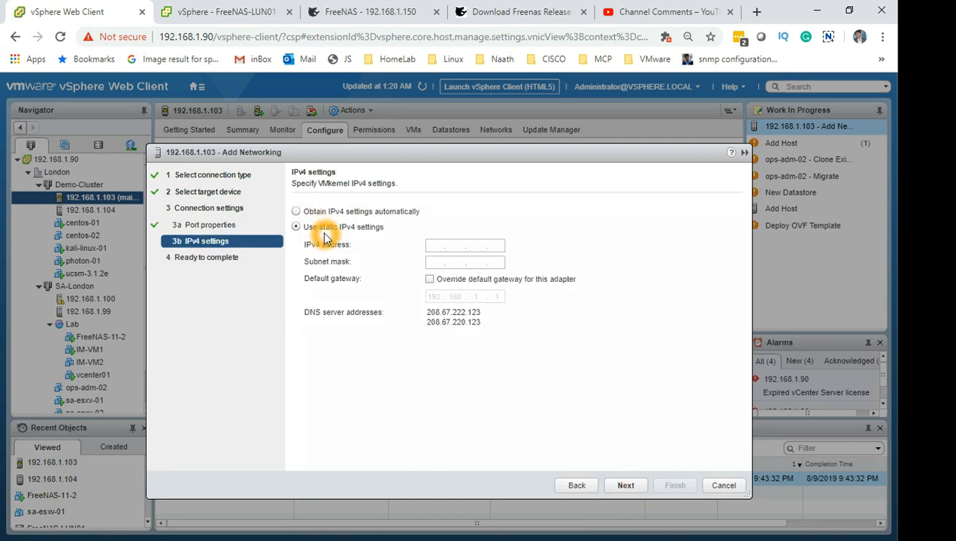
pyautogui.click(434, 245)
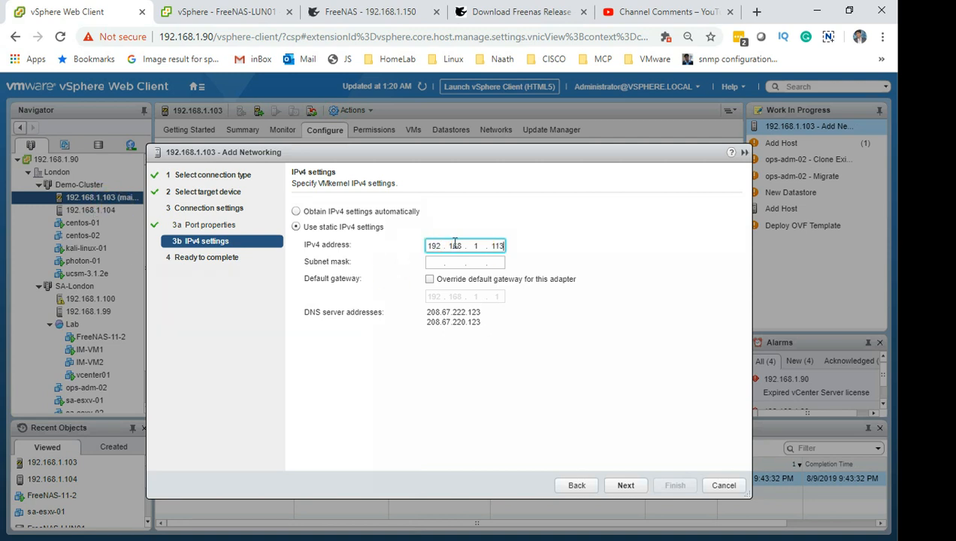
pyautogui.click(434, 263)
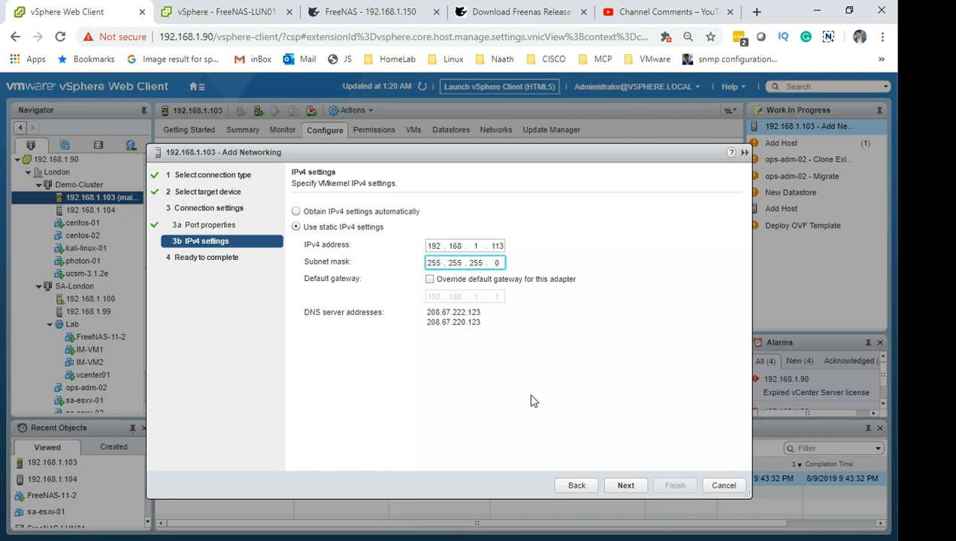
pyautogui.click(626, 487)
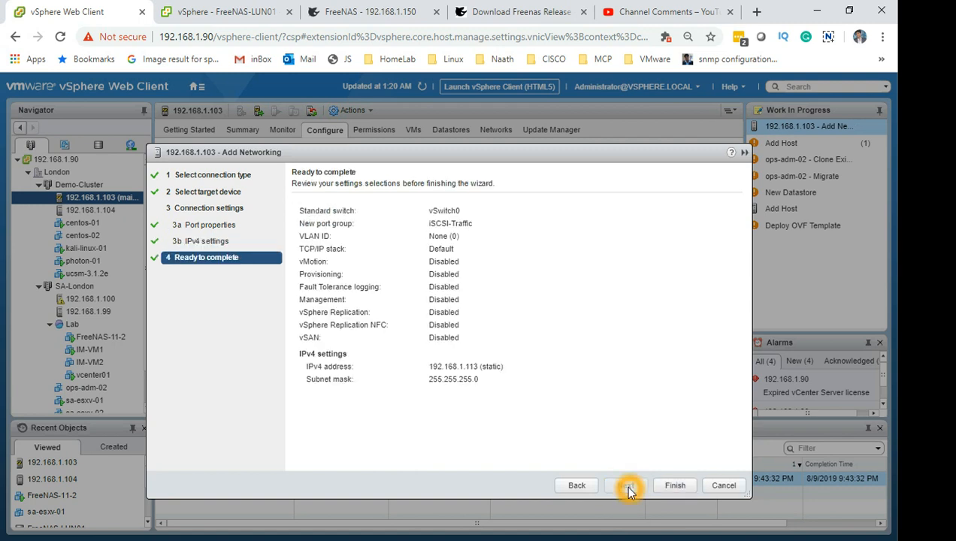
pyautogui.click(674, 486)
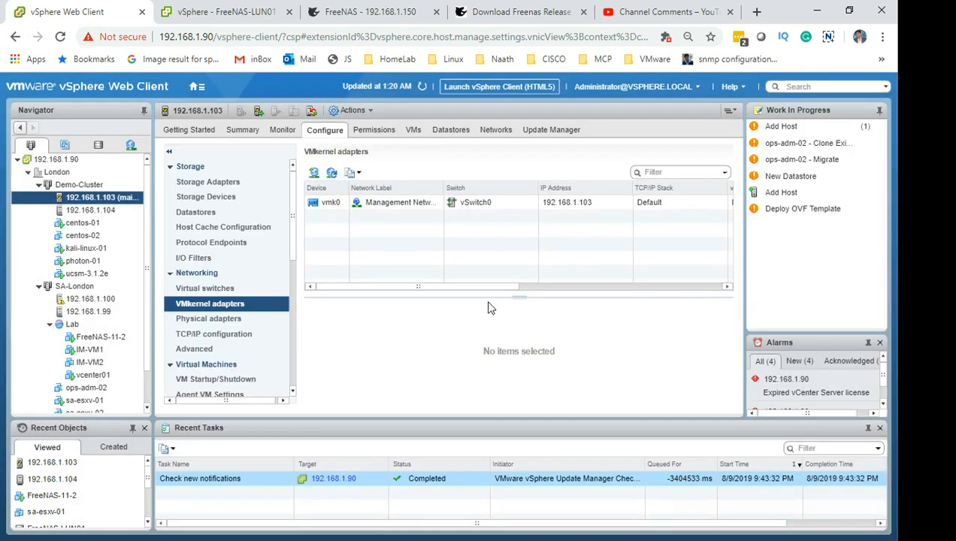
# - Check the iSCSI-Traffic VMkernel adapter and its IP address on hosts 192.168.1.103 and 192.168.1.104
pyautogui.click(362, 216)
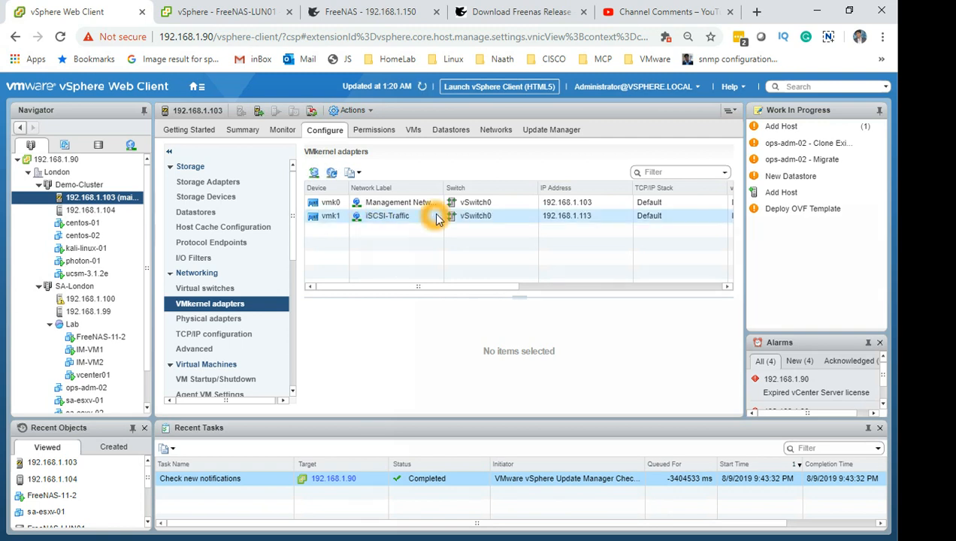
pyautogui.click(592, 222)
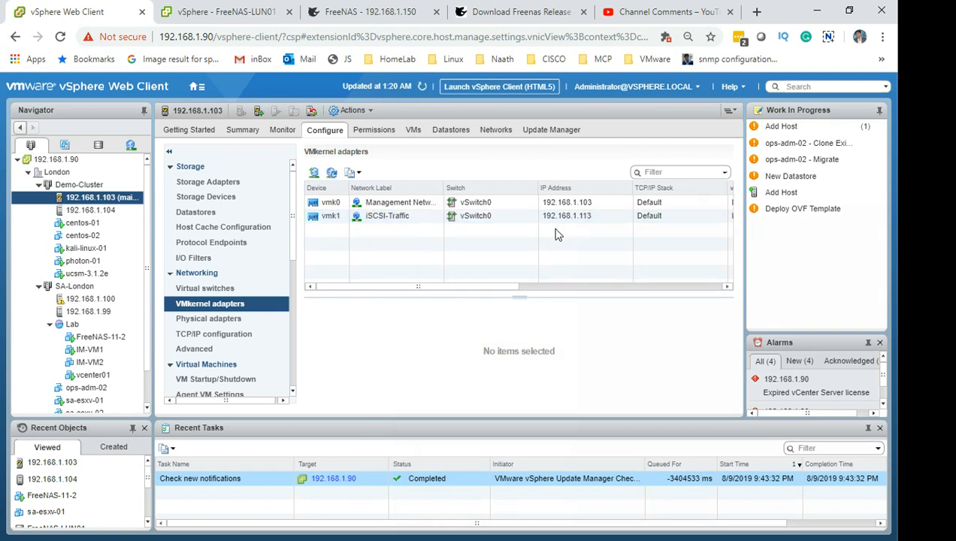
pyautogui.click(117, 208)
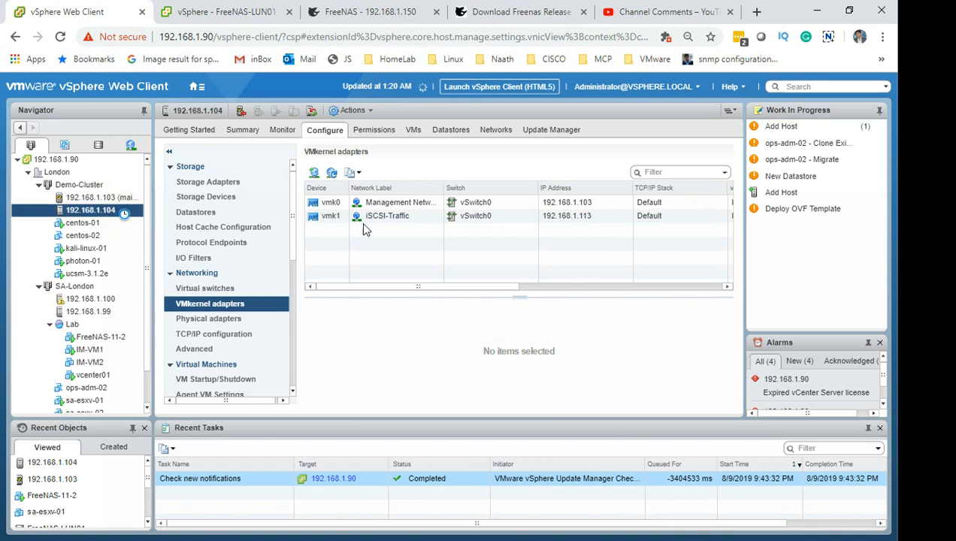
pyautogui.click(434, 228)
pyautogui.click(547, 224)
pyautogui.click(126, 197)
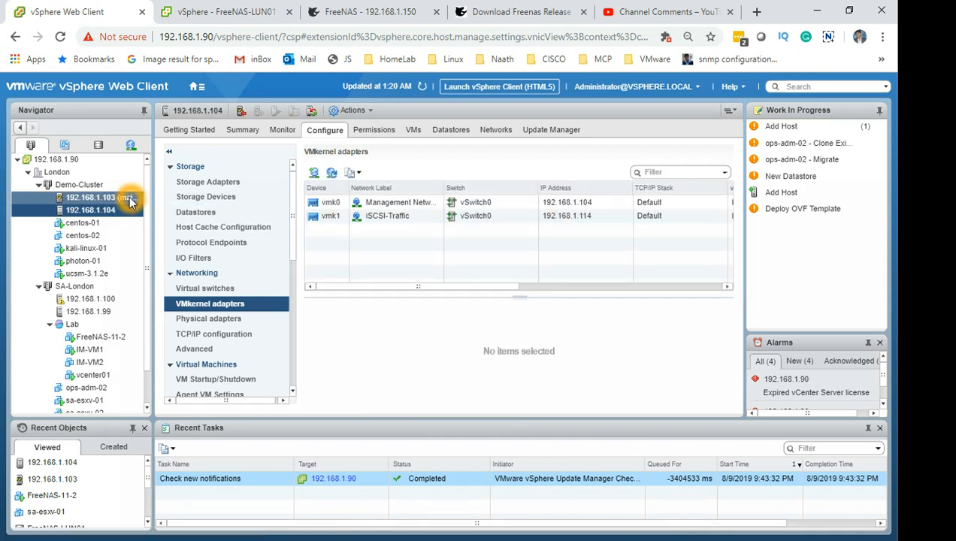
pyautogui.click(381, 259)
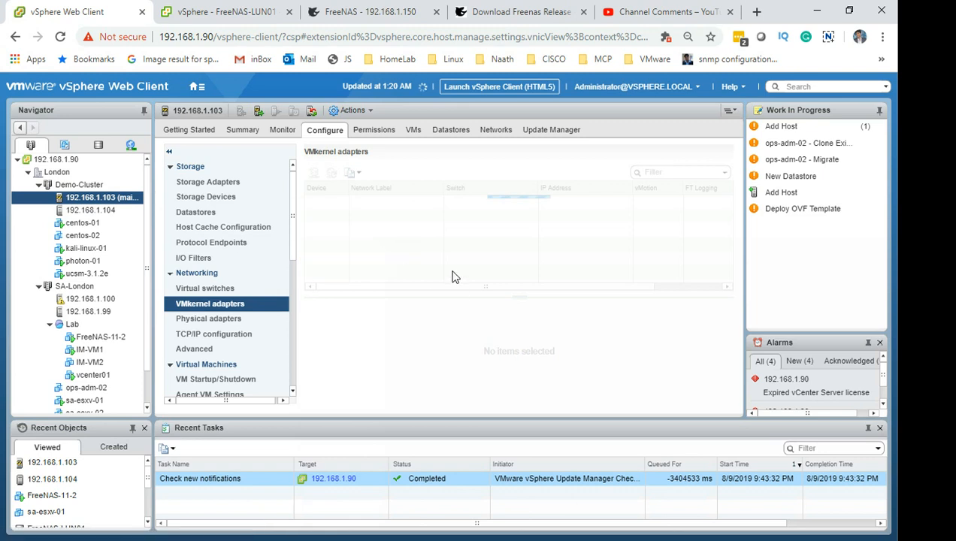
# - Review the storage devices attached to host 192.168.1.103
pyautogui.click(235, 356)
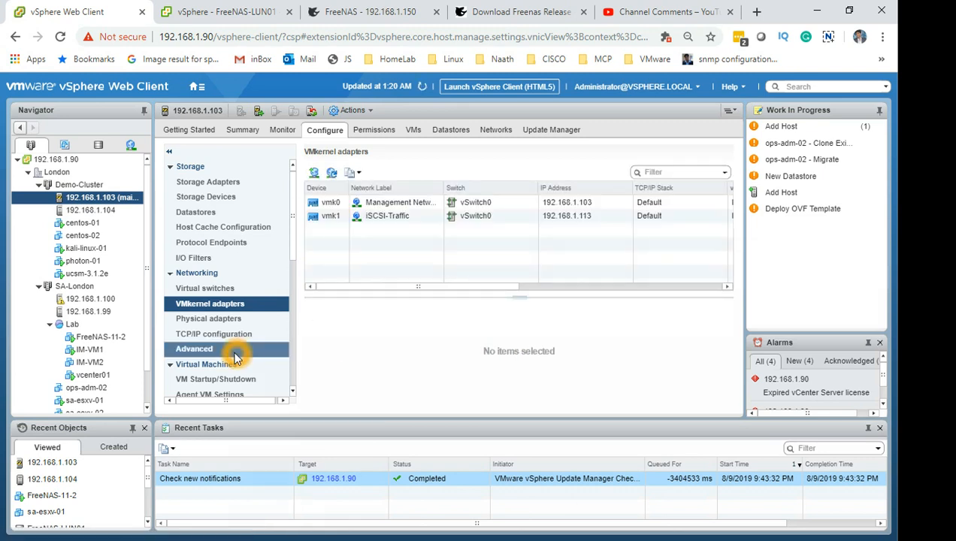
pyautogui.click(220, 201)
pyautogui.click(400, 451)
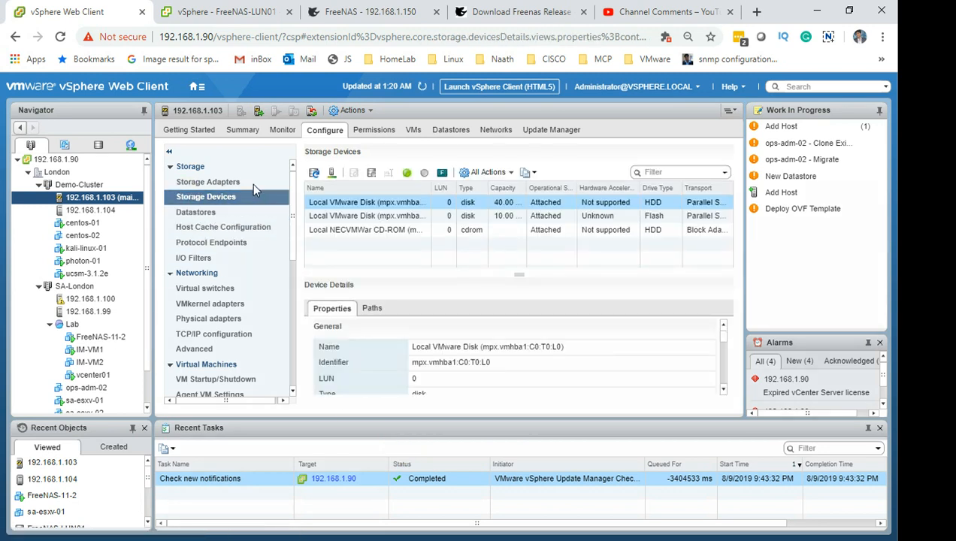
# - Compare the datastores available to hosts 192.168.1.103 and 192.168.1.104, looking for the shared FreeNAS-LUN01 datastore
pyautogui.click(445, 131)
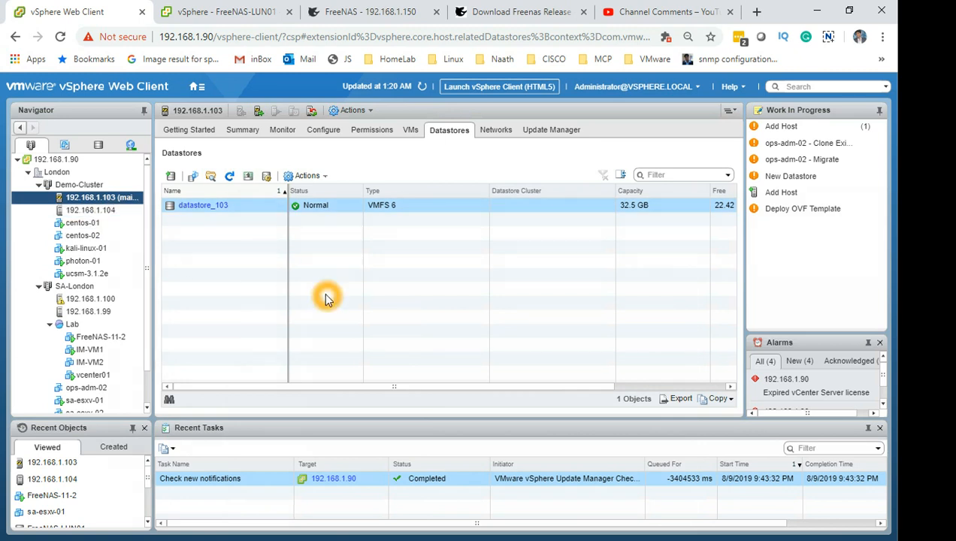
pyautogui.click(102, 210)
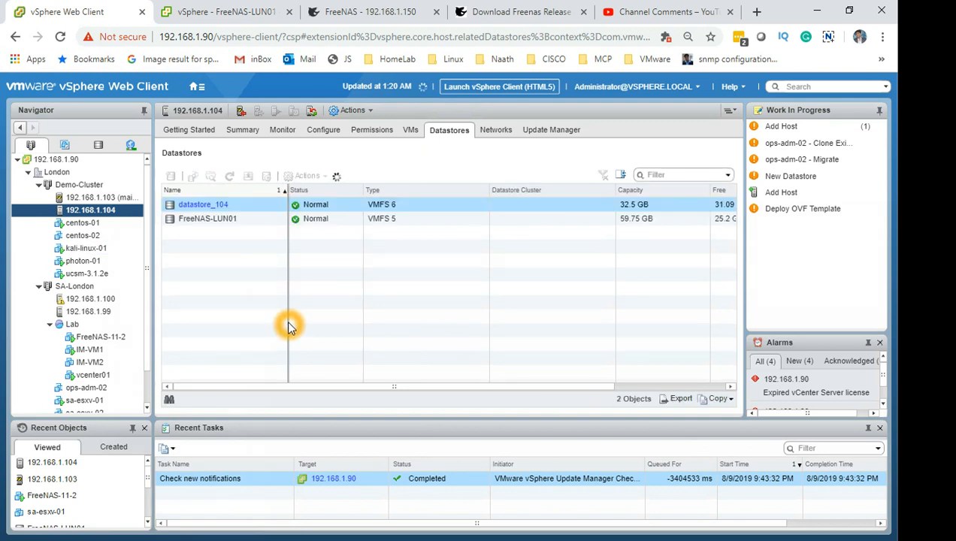
pyautogui.click(184, 224)
pyautogui.click(217, 228)
pyautogui.click(217, 226)
pyautogui.click(200, 204)
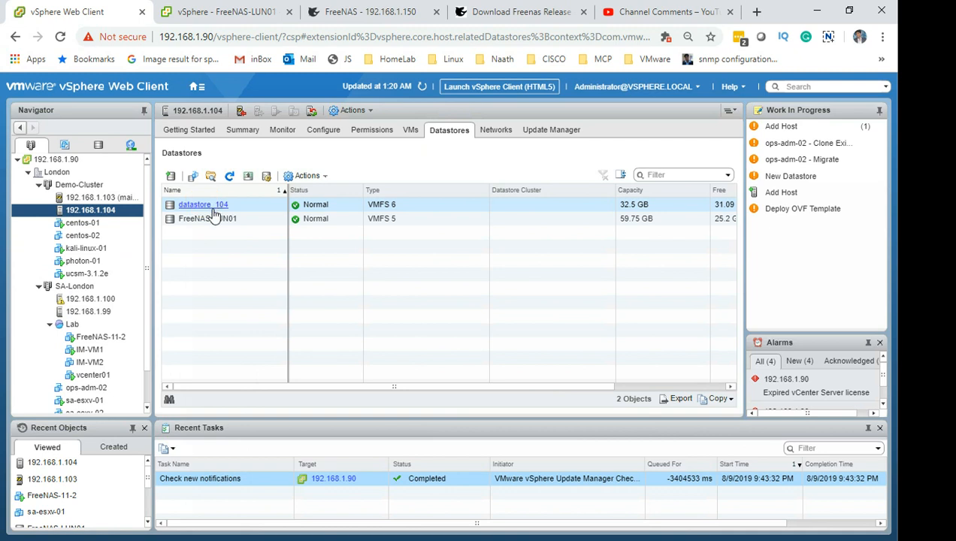
pyautogui.click(240, 212)
pyautogui.click(238, 213)
pyautogui.click(107, 208)
pyautogui.keyDown('ctrl'); pyautogui.click(206, 228); pyautogui.keyUp('ctrl')
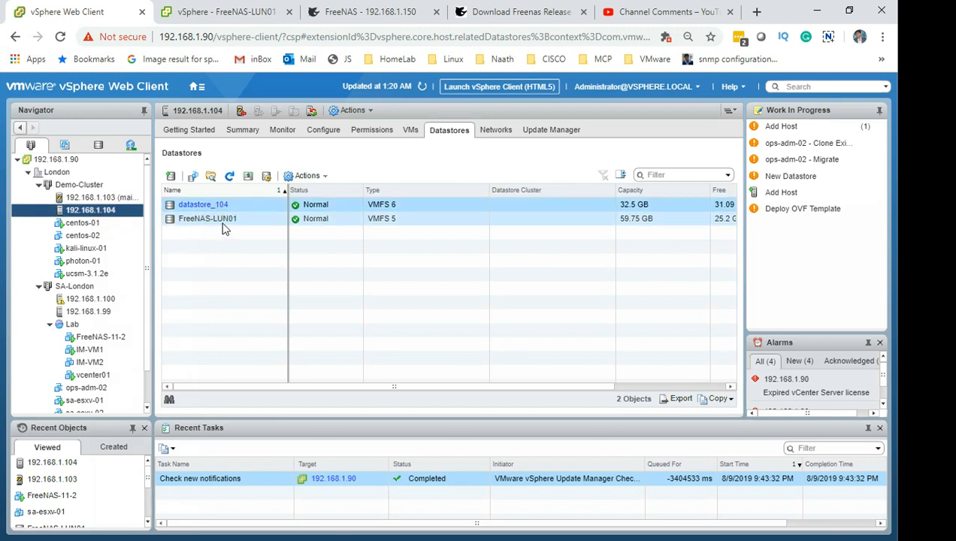
pyautogui.keyDown('ctrl'); pyautogui.click(252, 221); pyautogui.keyUp('ctrl')
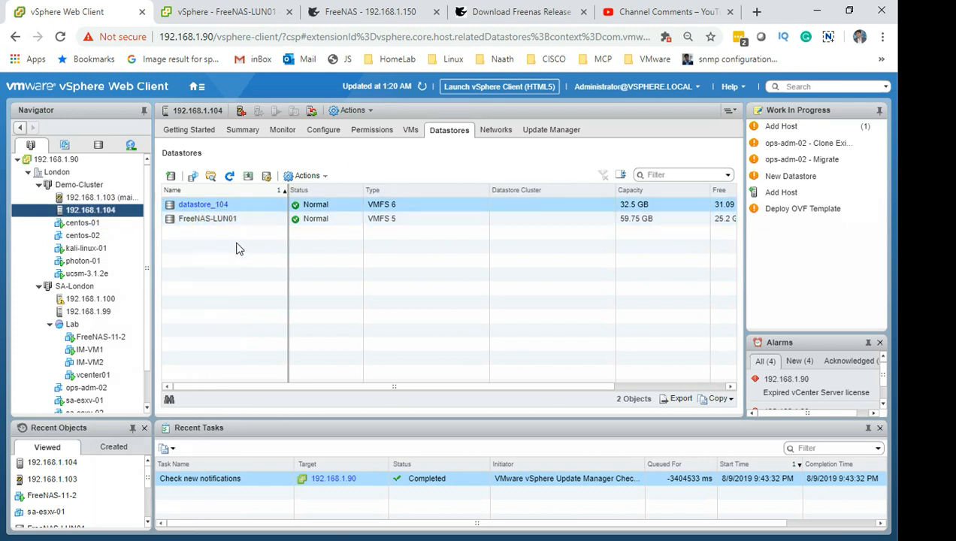
pyautogui.keyDown('ctrl'); pyautogui.click(229, 219); pyautogui.keyUp('ctrl')
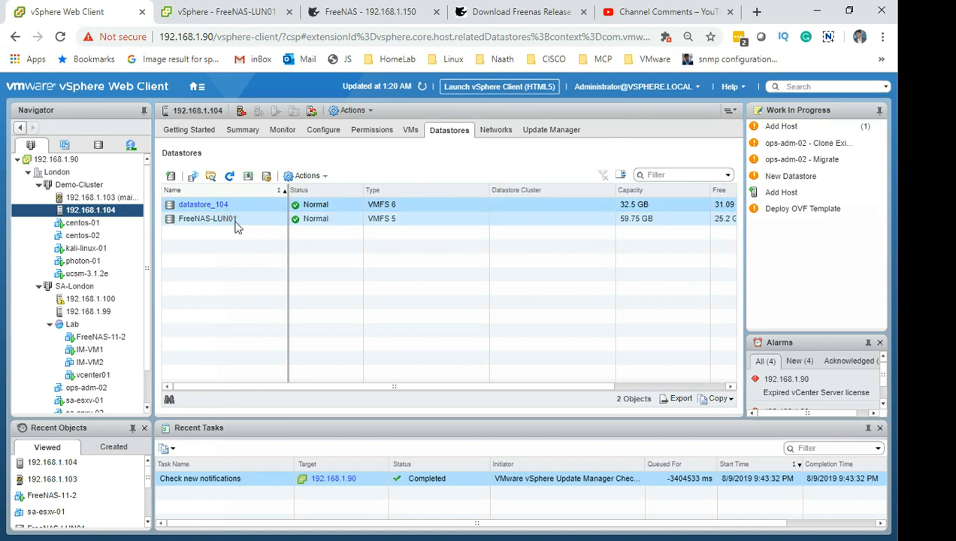
pyautogui.keyDown('ctrl'); pyautogui.click(242, 222); pyautogui.keyUp('ctrl')
pyautogui.click(103, 199)
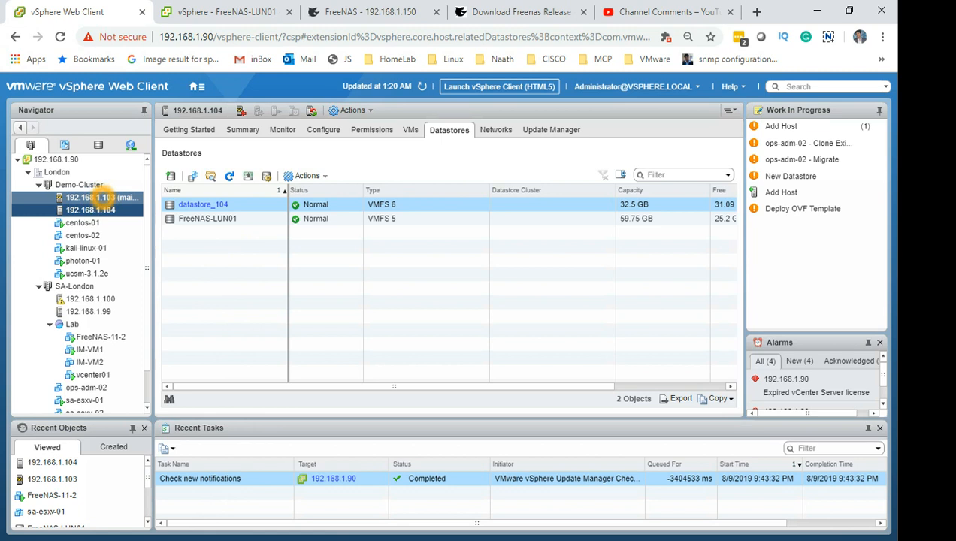
# - Review the storage adapters of host 192.168.1.103, including the details of the Vmware Virtual SATA Controller adapter vmhba0
pyautogui.click(339, 211)
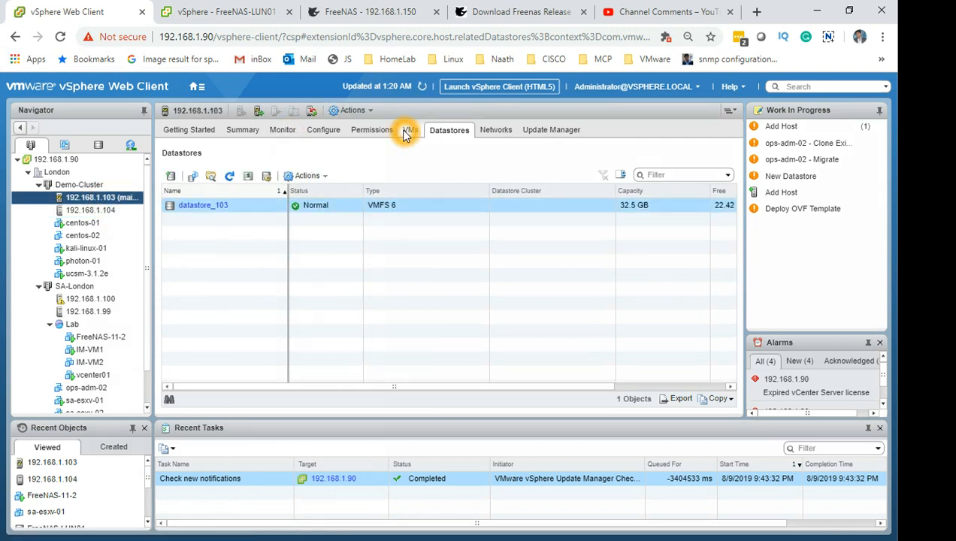
pyautogui.click(324, 130)
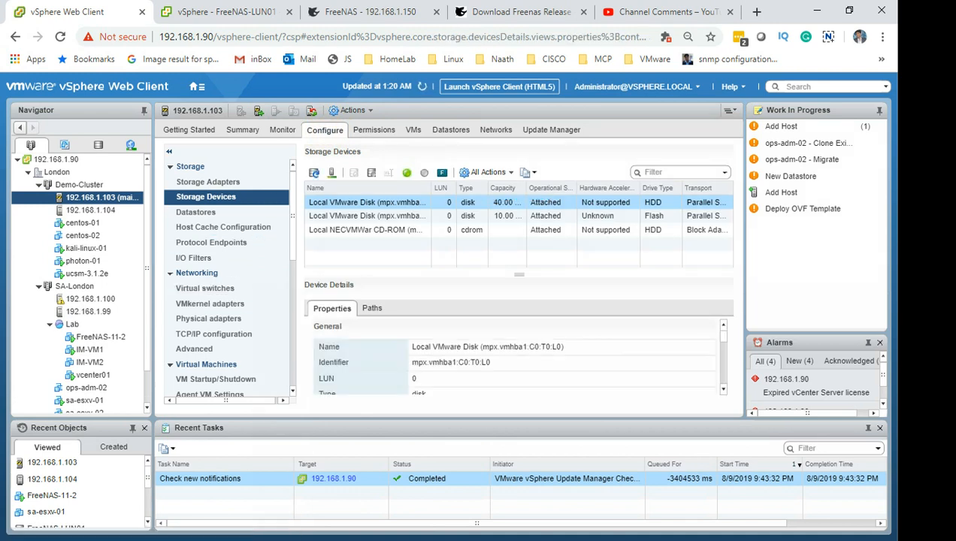
pyautogui.click(228, 184)
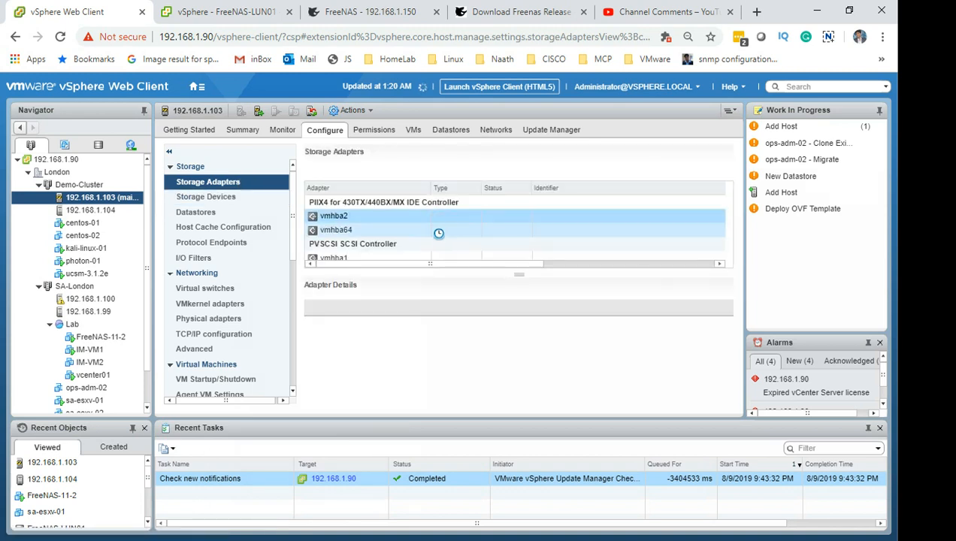
pyautogui.scroll(-2, 462, 246)
pyautogui.scroll(2, 463, 246)
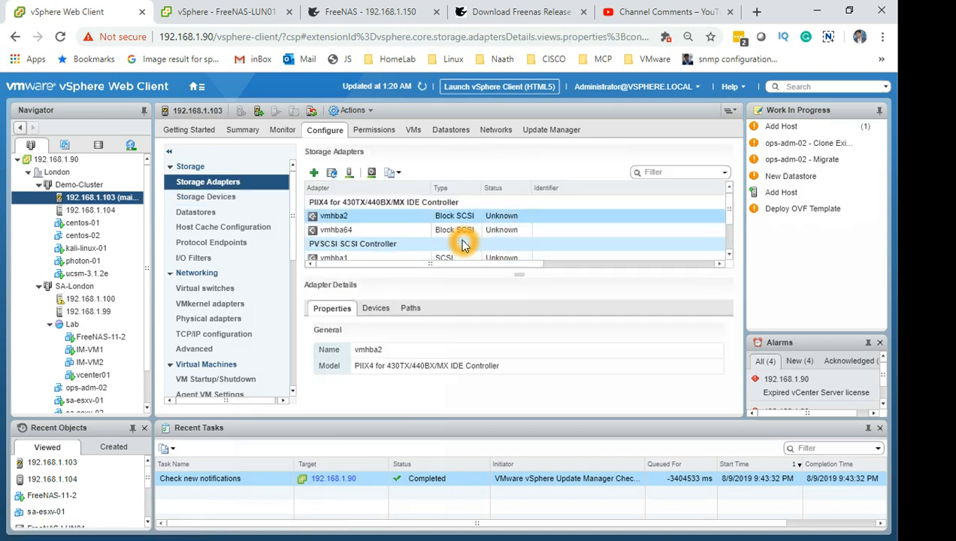
pyautogui.scroll(-2, 462, 246)
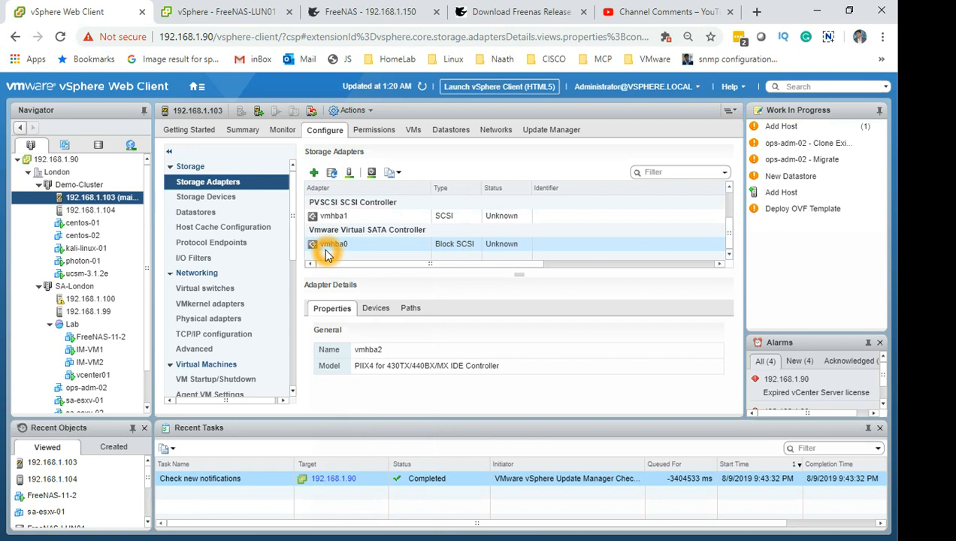
pyautogui.click(374, 252)
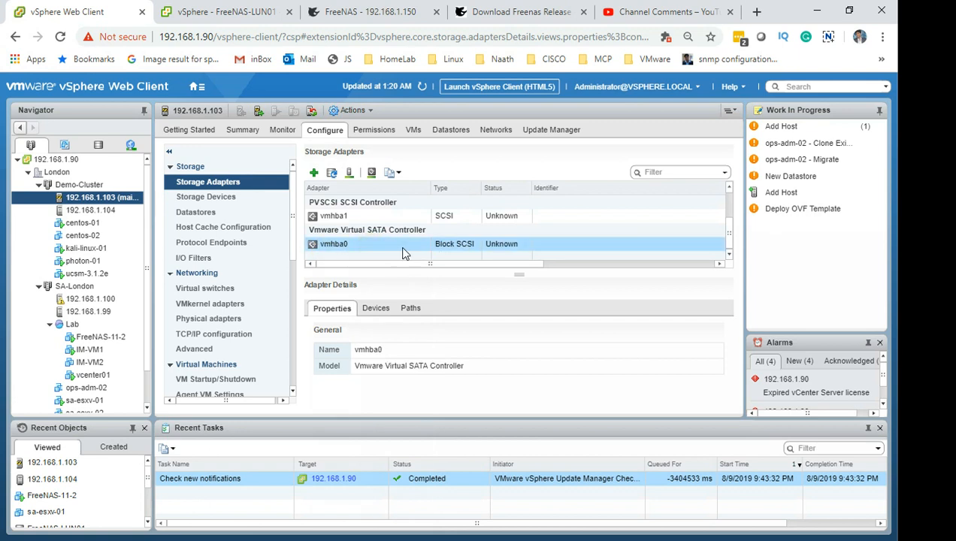
pyautogui.moveTo(448, 246); pyautogui.dragTo(516, 251)
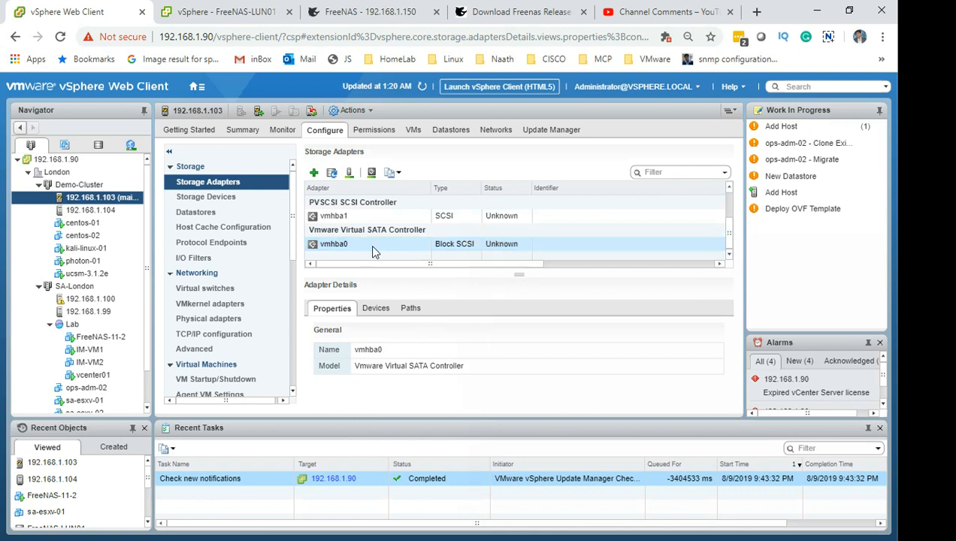
# - Examine the capacity, operational state and drive type of the local storage devices on host 192.168.1.103
pyautogui.click(213, 201)
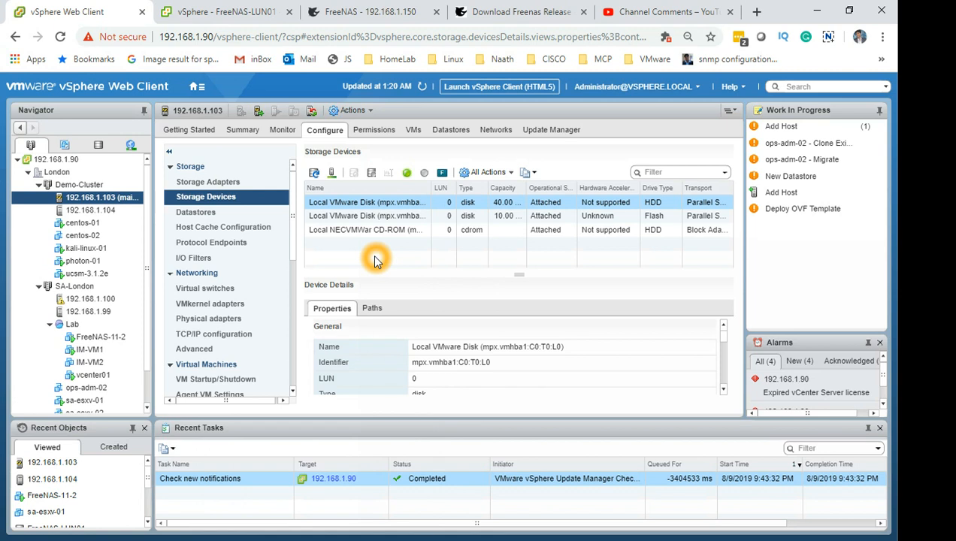
pyautogui.click(409, 197)
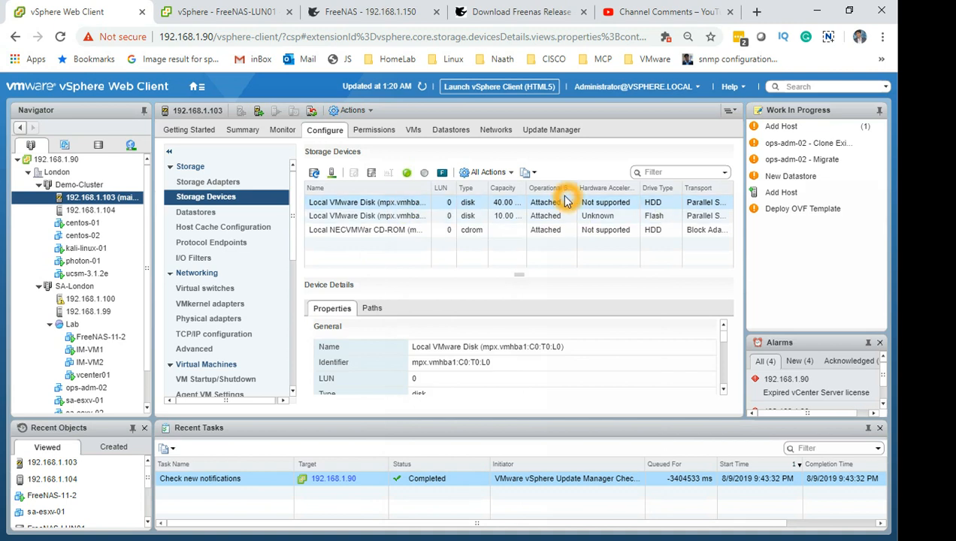
pyautogui.click(518, 220)
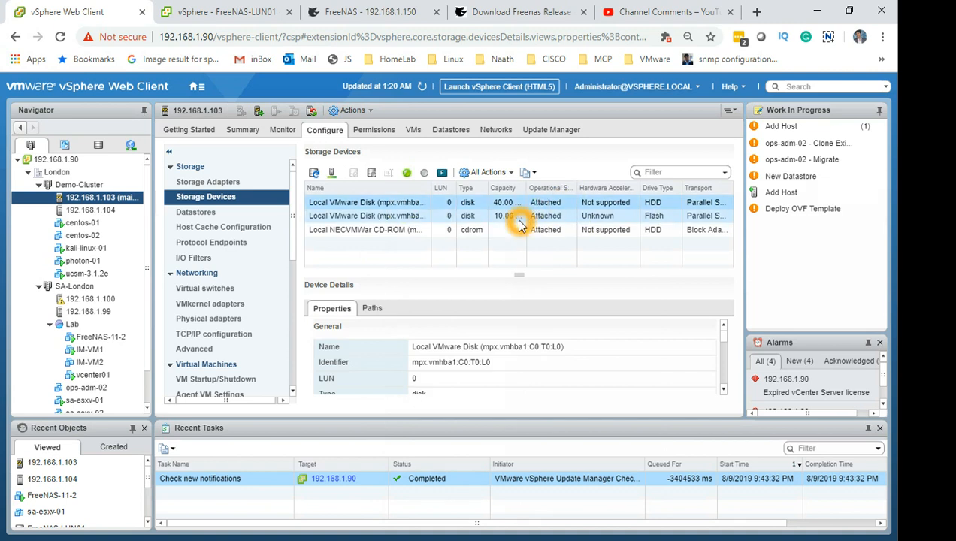
pyautogui.click(556, 204)
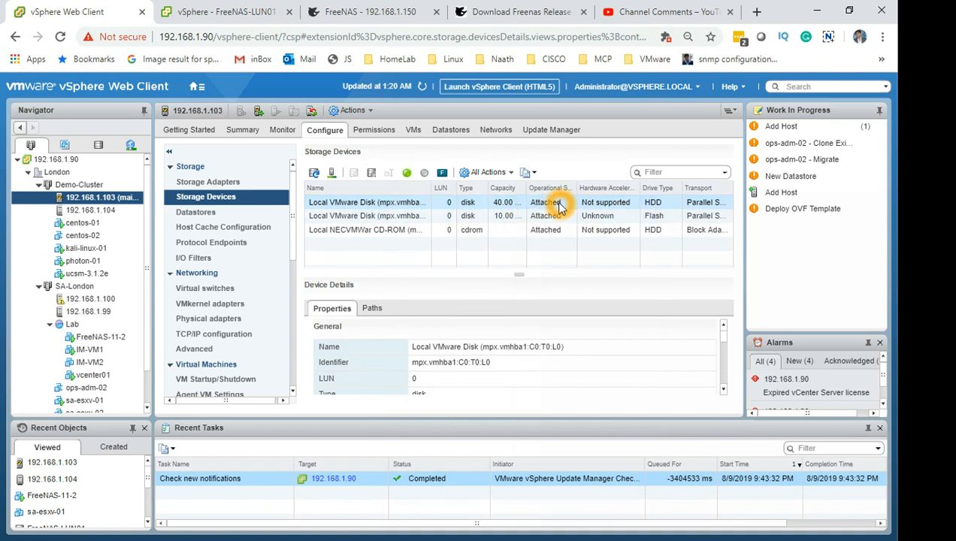
pyautogui.click(655, 215)
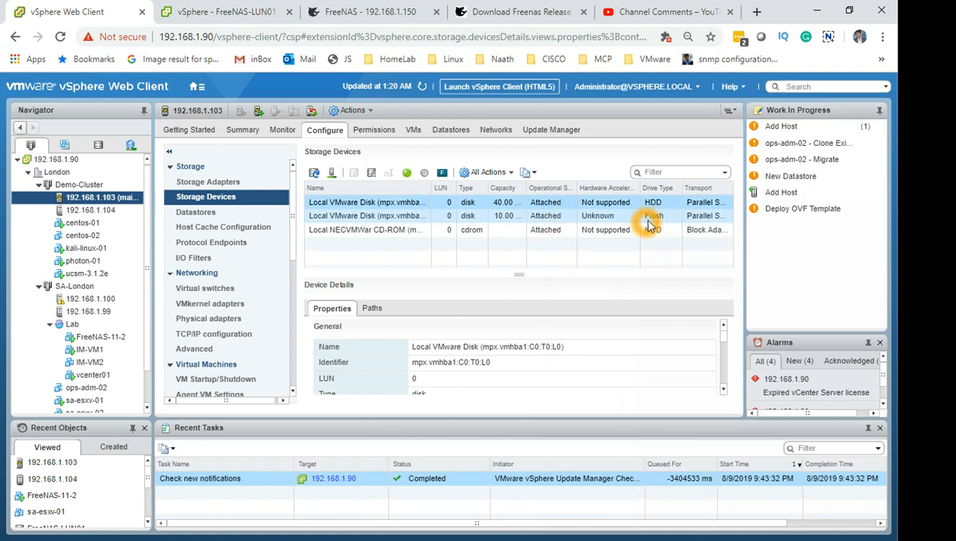
pyautogui.click(574, 228)
pyautogui.click(524, 229)
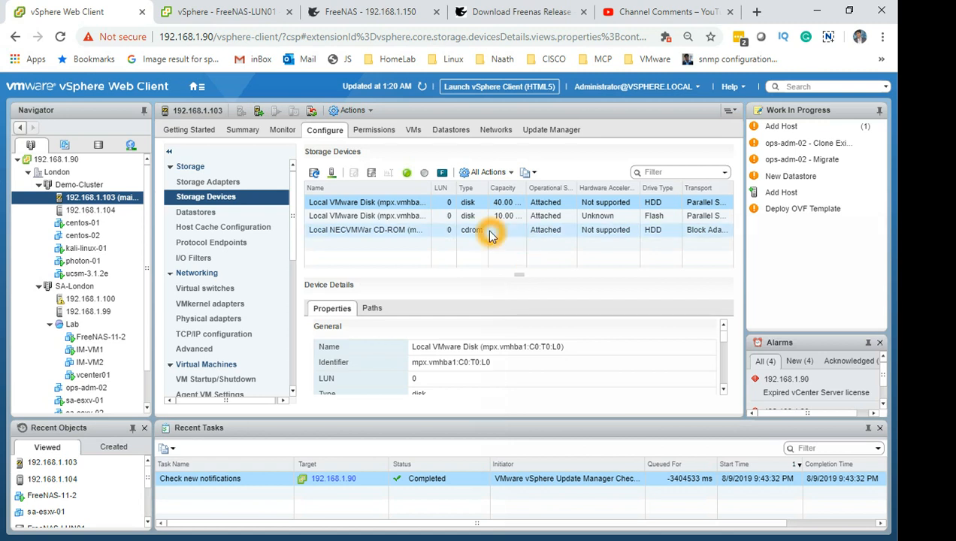
# - Return to the storage adapters of host 192.168.1.103 and enlarge the list to examine all its adapters
pyautogui.click(227, 188)
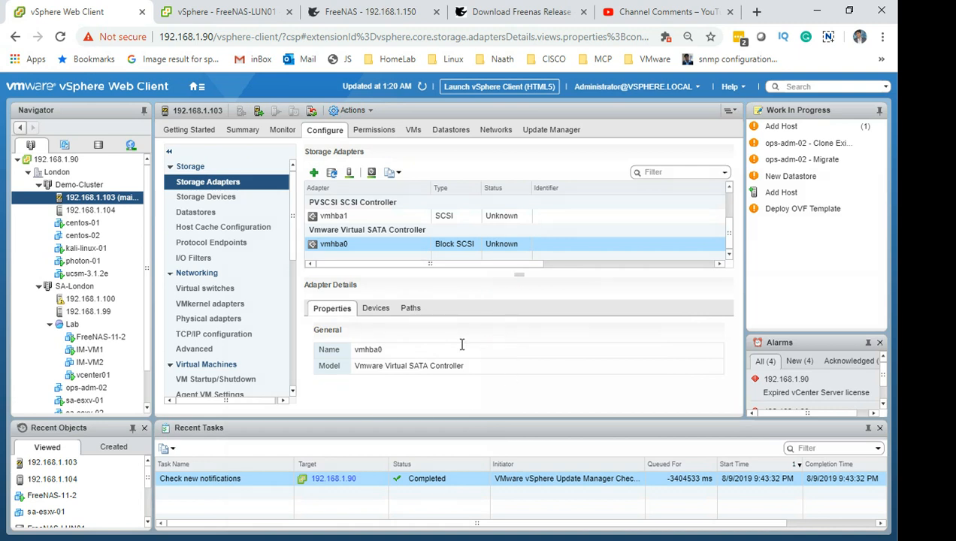
pyautogui.click(201, 187)
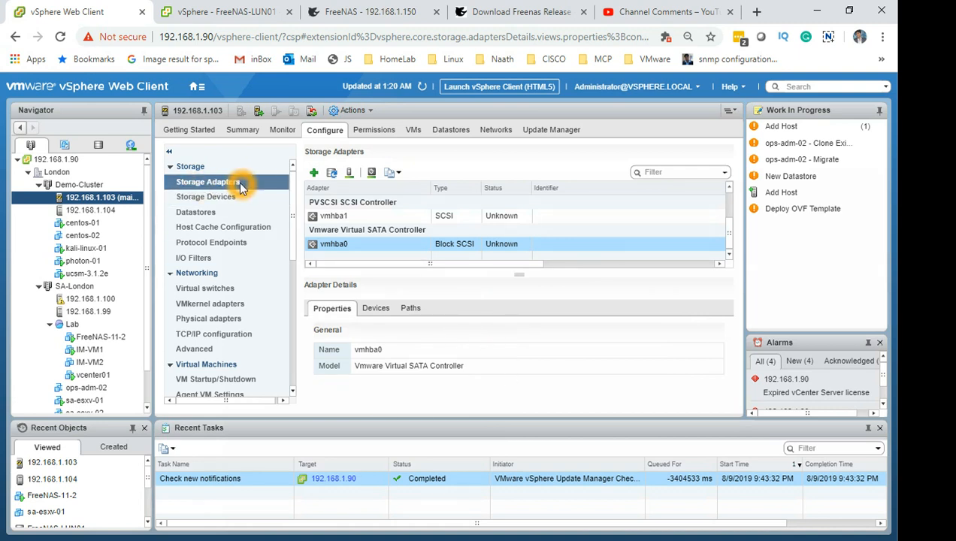
pyautogui.click(584, 215)
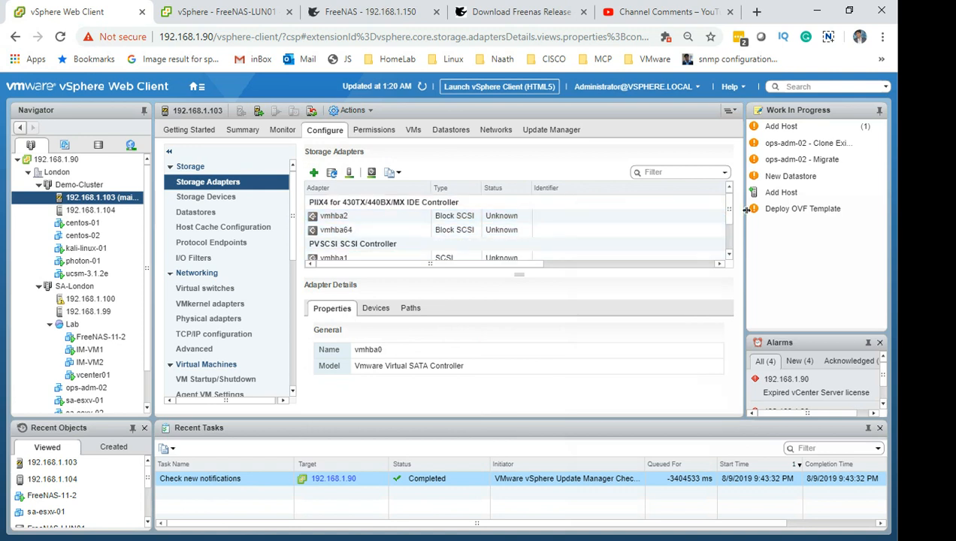
pyautogui.scroll(-3, 729, 214)
pyautogui.click(535, 282)
pyautogui.moveTo(535, 281); pyautogui.dragTo(538, 367)
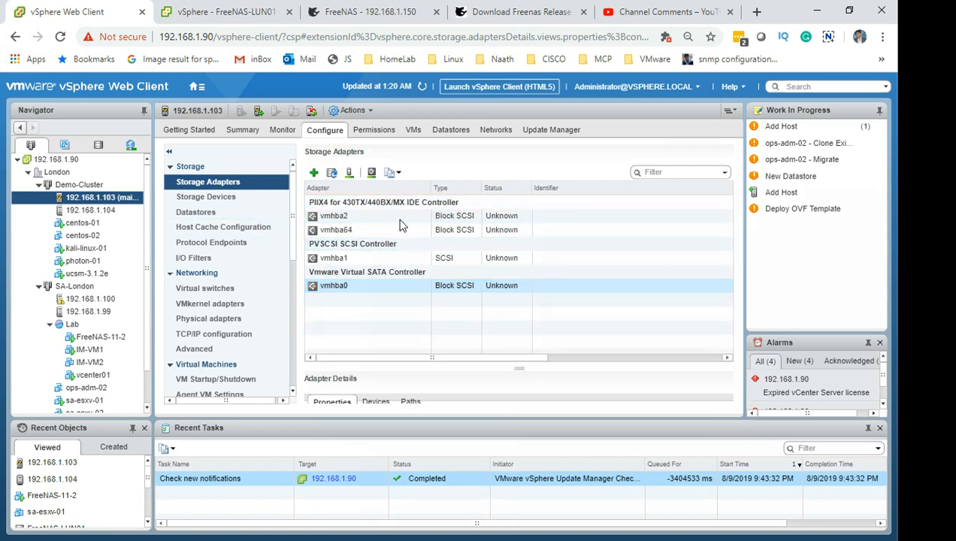
pyautogui.moveTo(539, 418); pyautogui.dragTo(537, 455)
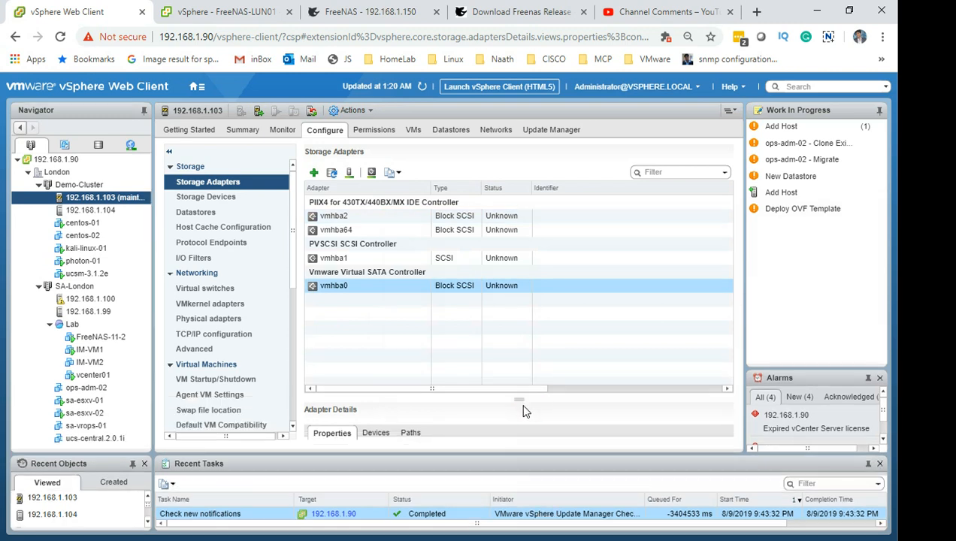
pyautogui.moveTo(520, 401); pyautogui.dragTo(515, 366)
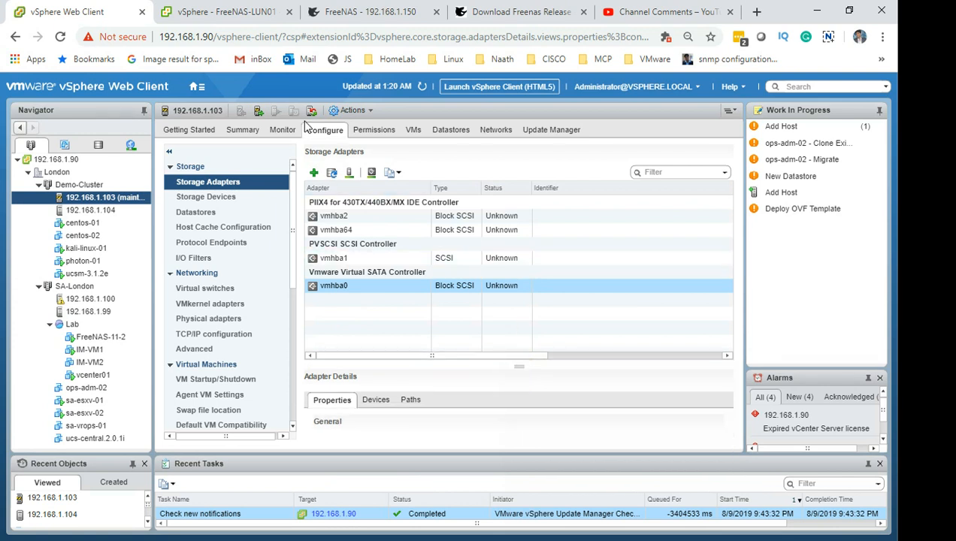
# - Add a software iSCSI adapter to host 192.168.1.103 and select the new adapter in the list
pyautogui.click(315, 174)
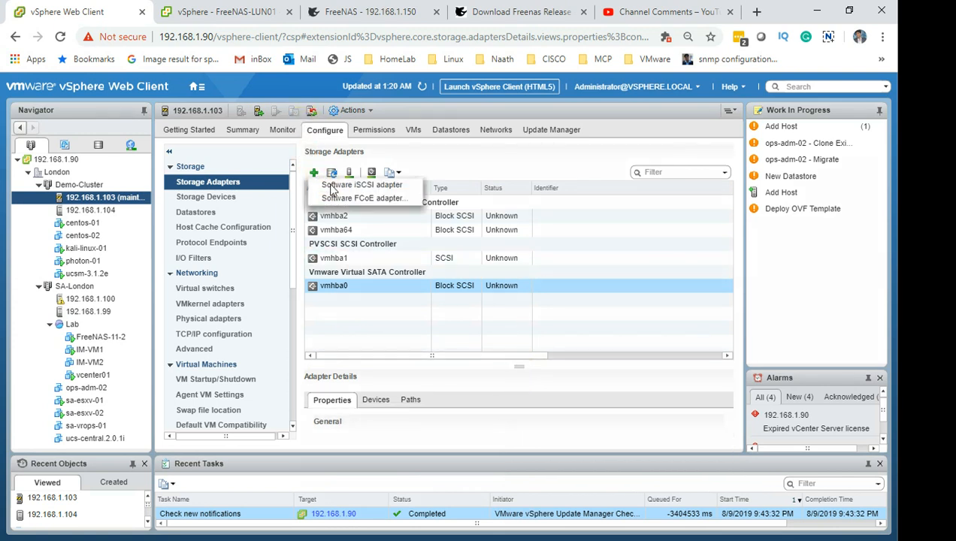
pyautogui.click(388, 188)
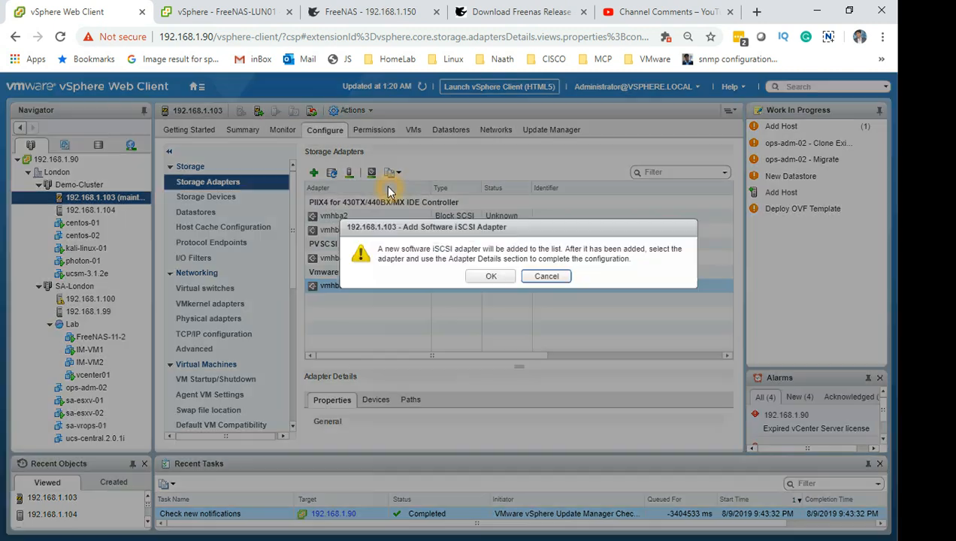
pyautogui.click(507, 281)
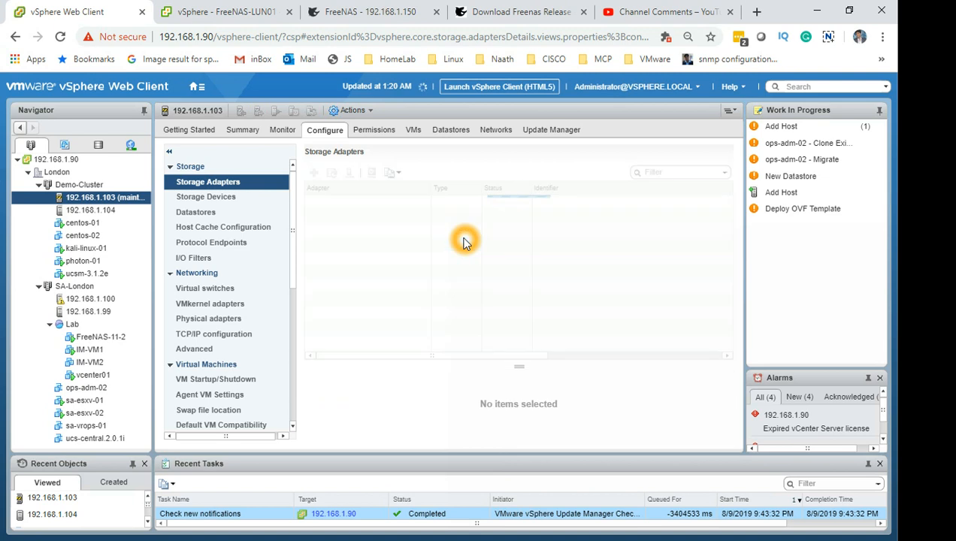
pyautogui.click(363, 301)
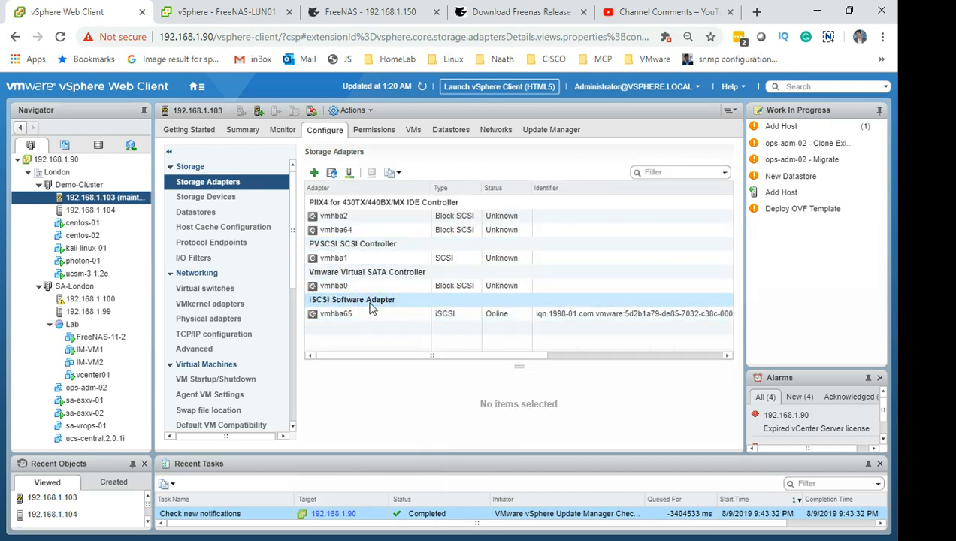
pyautogui.click(347, 323)
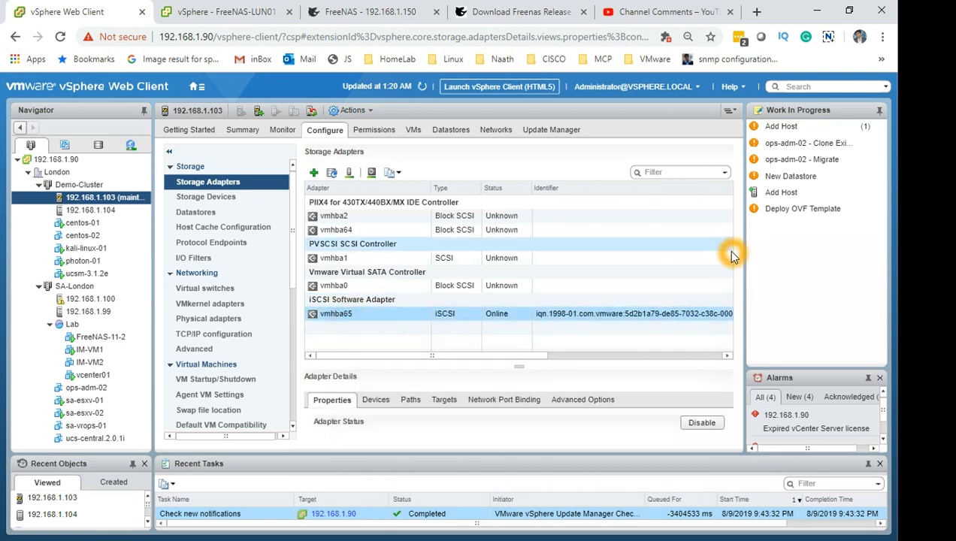
# - Check the devices, paths and dynamic discovery targets of the new iSCSI software adapter
pyautogui.click(519, 379)
pyautogui.click(373, 401)
pyautogui.click(397, 404)
pyautogui.click(387, 404)
pyautogui.click(473, 404)
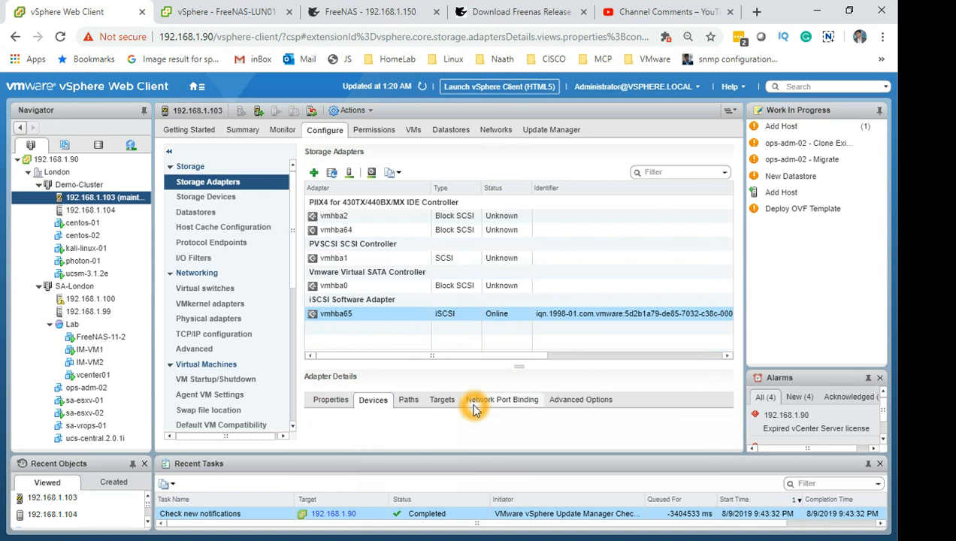
pyautogui.click(504, 416)
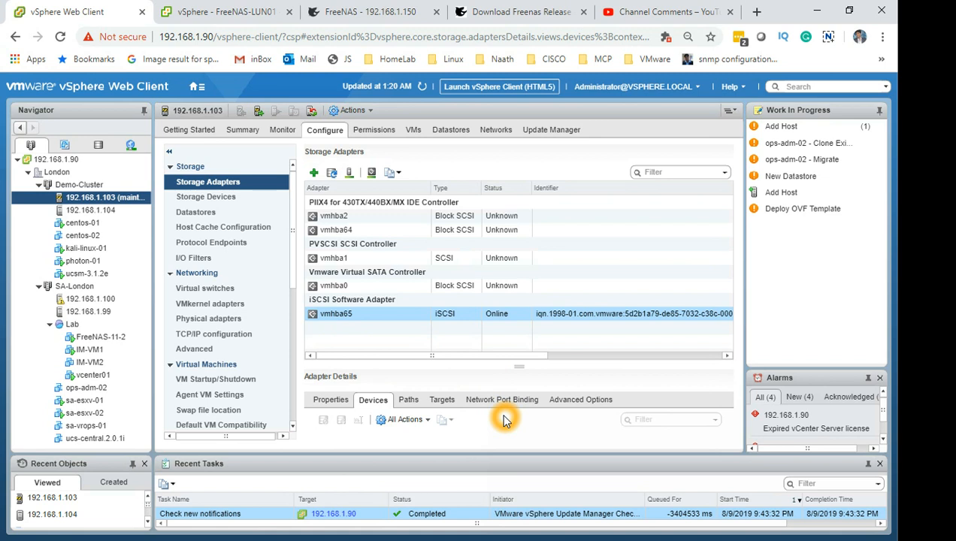
pyautogui.click(409, 404)
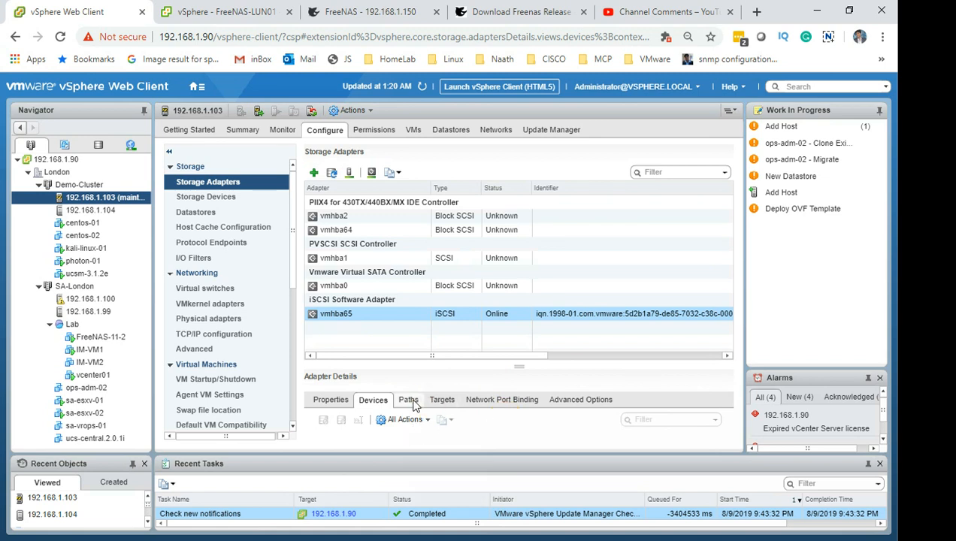
pyautogui.click(480, 413)
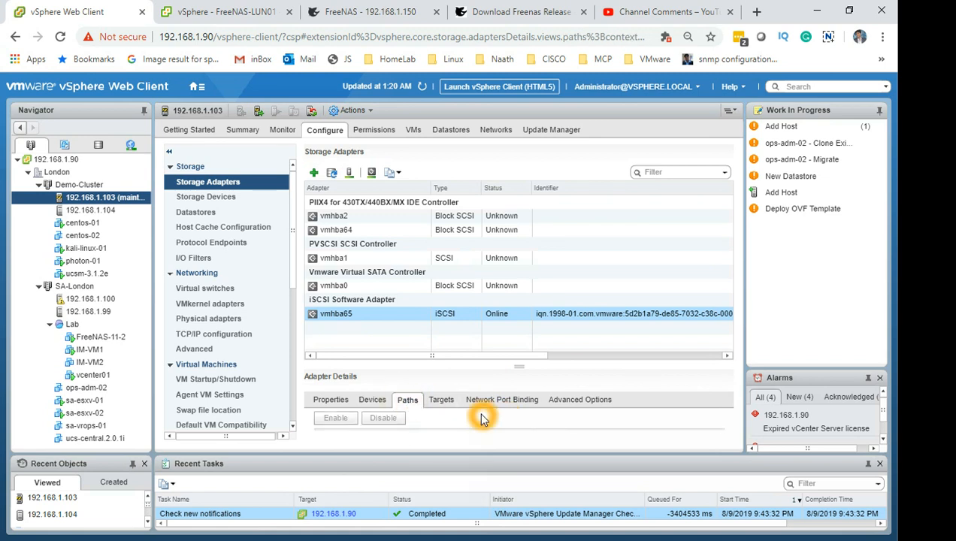
pyautogui.click(441, 402)
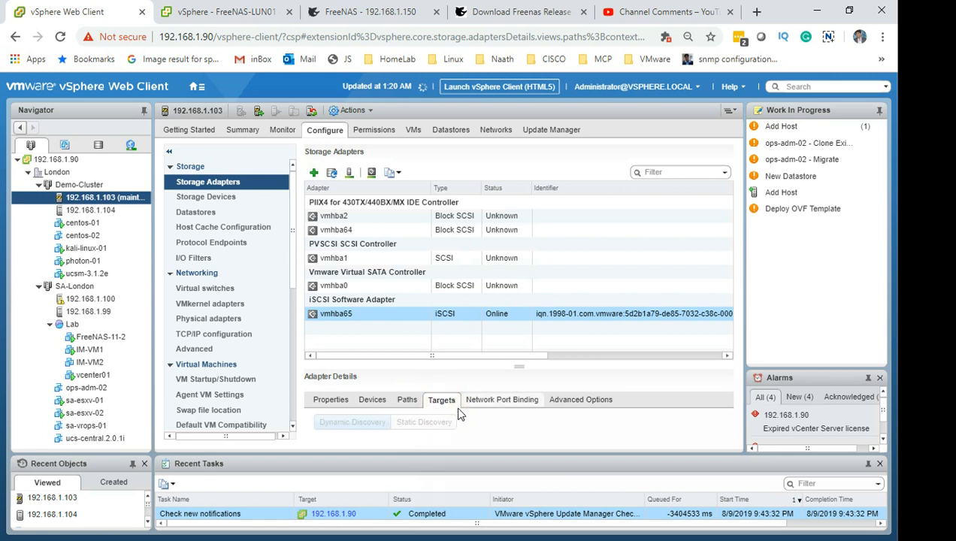
pyautogui.click(470, 423)
pyautogui.click(474, 411)
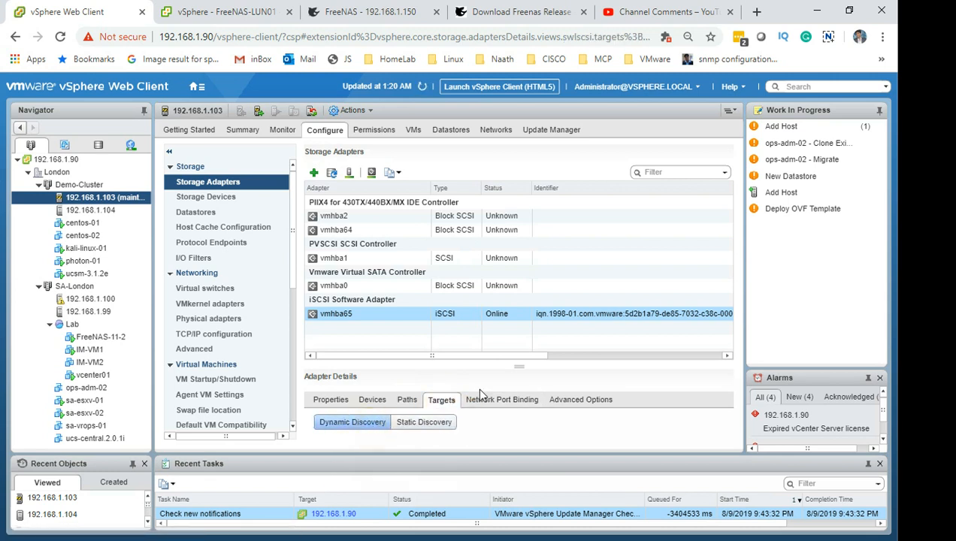
# - Start adding a dynamic discovery target to the iSCSI adapter and enter 192.168.1.150 as the iSCSI server
pyautogui.moveTo(519, 368); pyautogui.dragTo(531, 248)
pyautogui.click(525, 313)
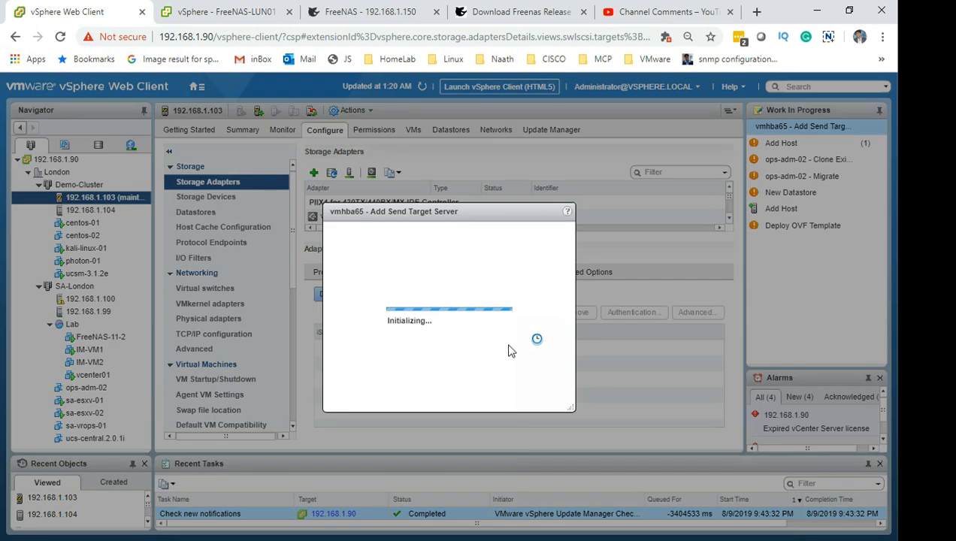
pyautogui.doubleClick(358, 173)
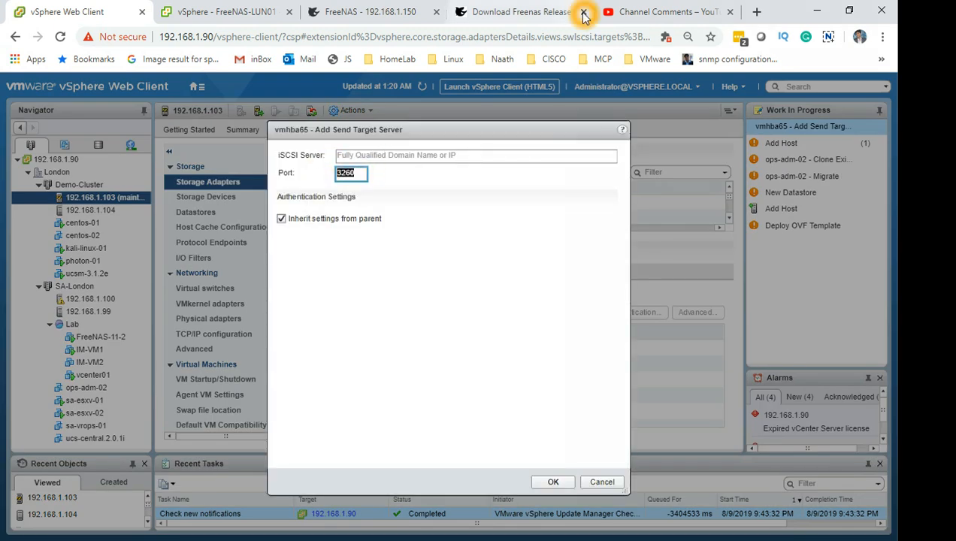
pyautogui.click(363, 156)
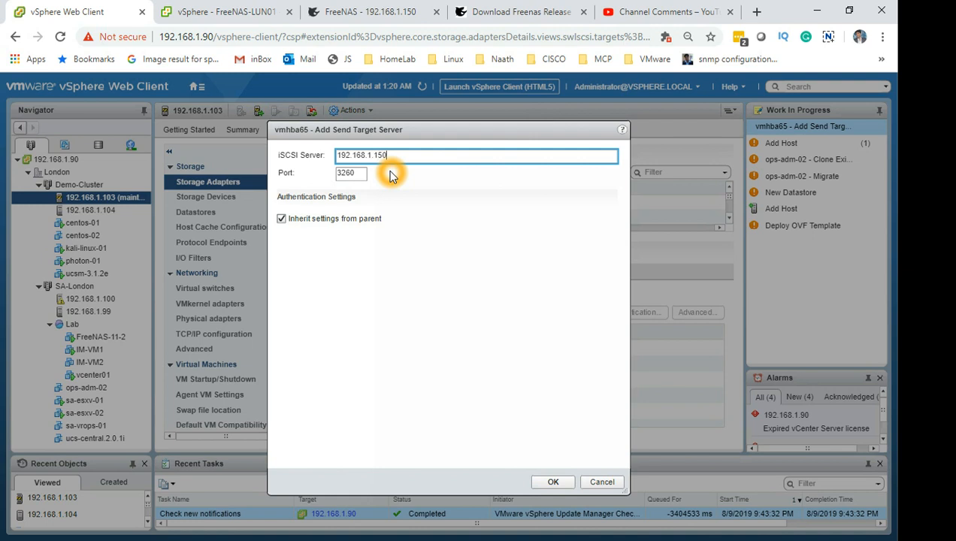
# - Switch to FreeNAS and check the listening address and port of the iSCSI portal under block sharing
pyautogui.click(353, 13)
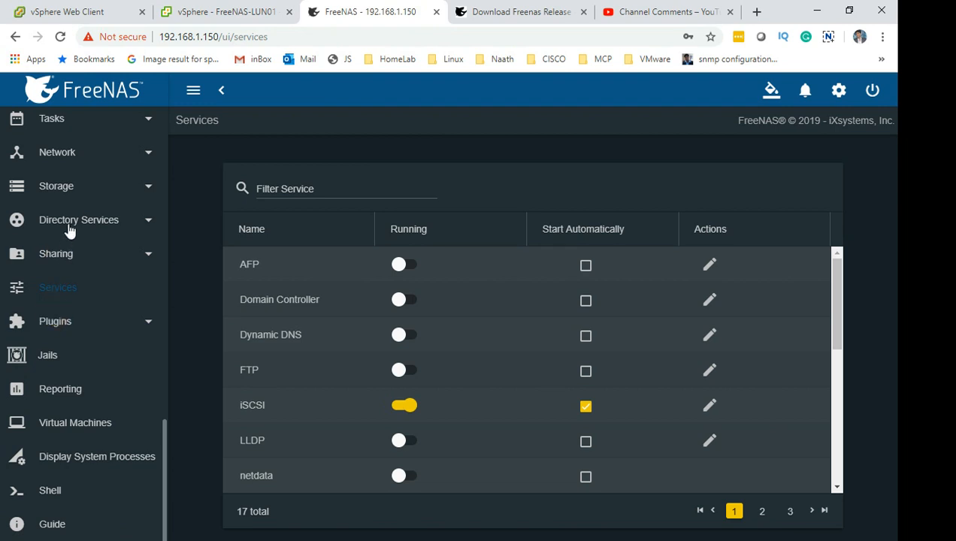
pyautogui.click(72, 190)
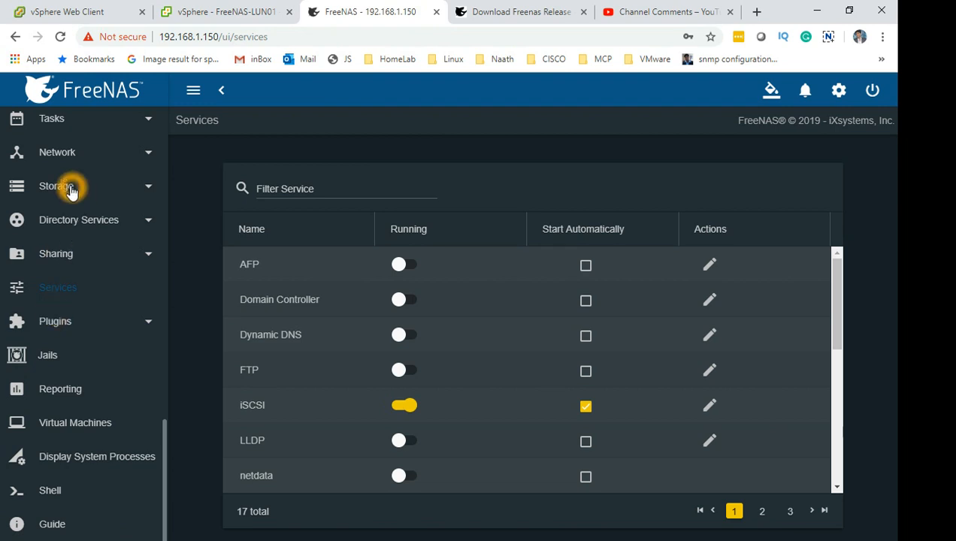
pyautogui.click(54, 255)
pyautogui.click(68, 415)
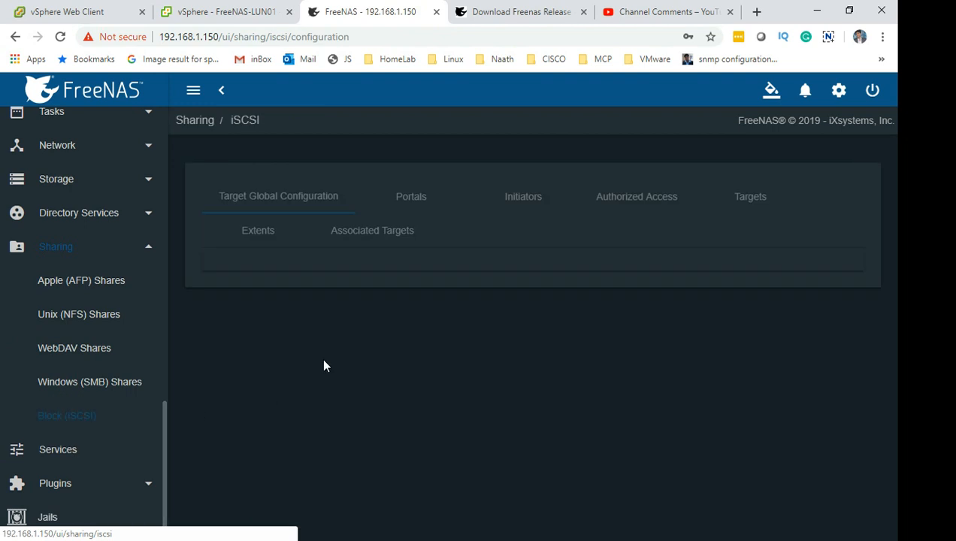
pyautogui.click(415, 199)
pyautogui.click(374, 371)
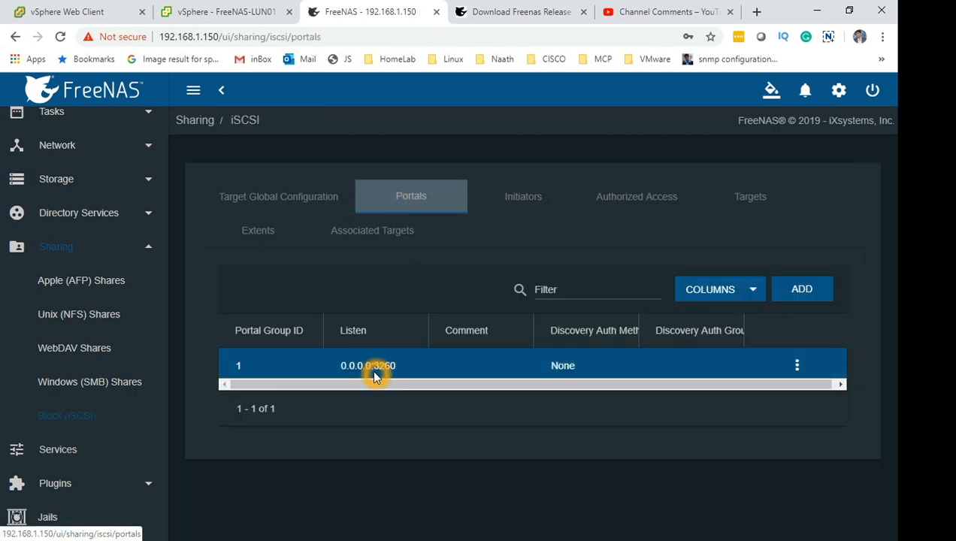
pyautogui.click(380, 367)
pyautogui.moveTo(398, 371)
pyautogui.mouseDown()
pyautogui.moveTo(384, 369)
pyautogui.moveTo(386, 358)
pyautogui.mouseUp()
# - Return to the vSphere Web Client and add 192.168.1.150 with port 3260 as the send target server
pyautogui.click(228, 20)
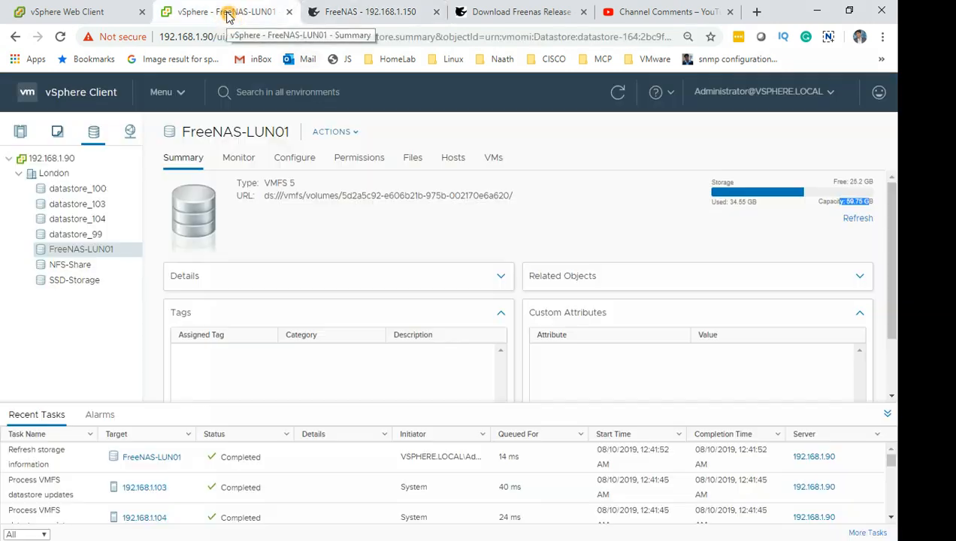
pyautogui.click(68, 15)
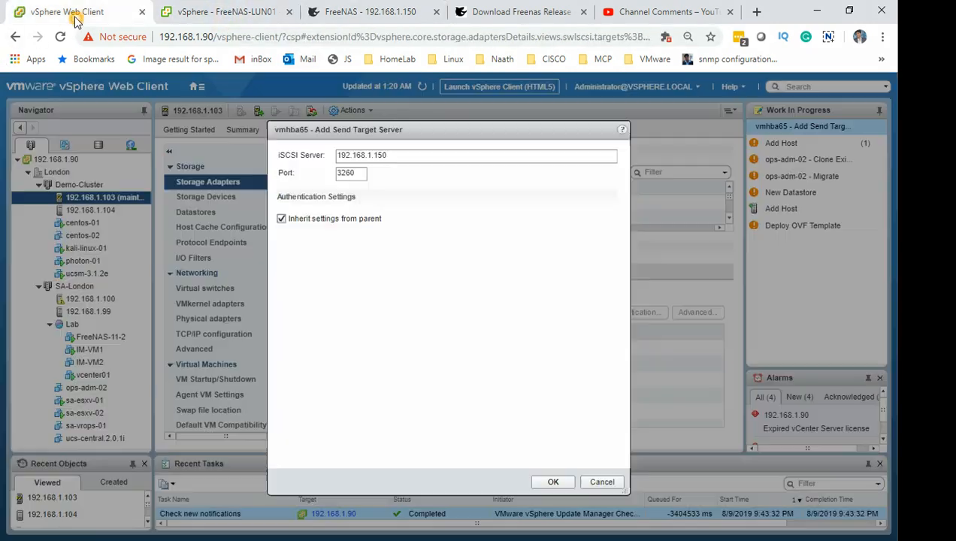
pyautogui.click(347, 178)
pyautogui.click(344, 180)
pyautogui.click(396, 162)
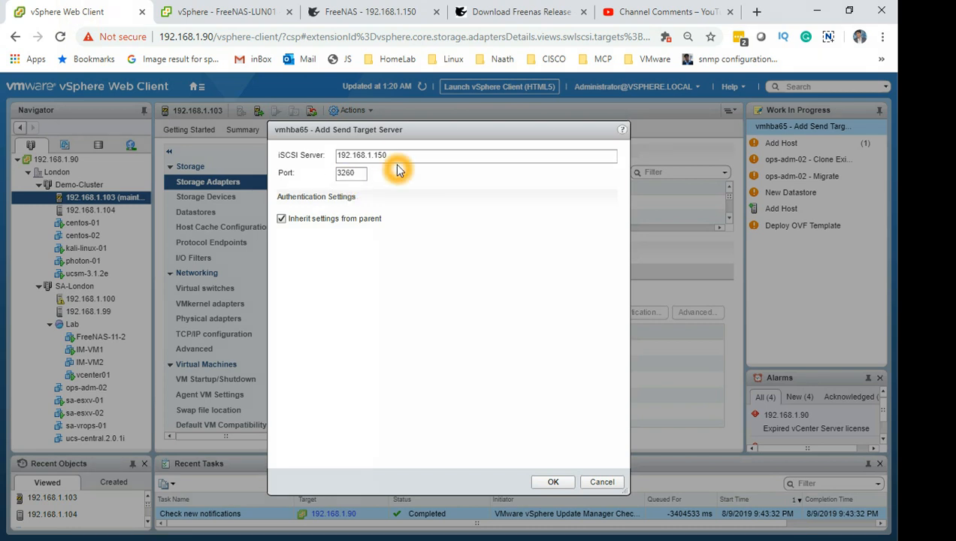
pyautogui.click(553, 482)
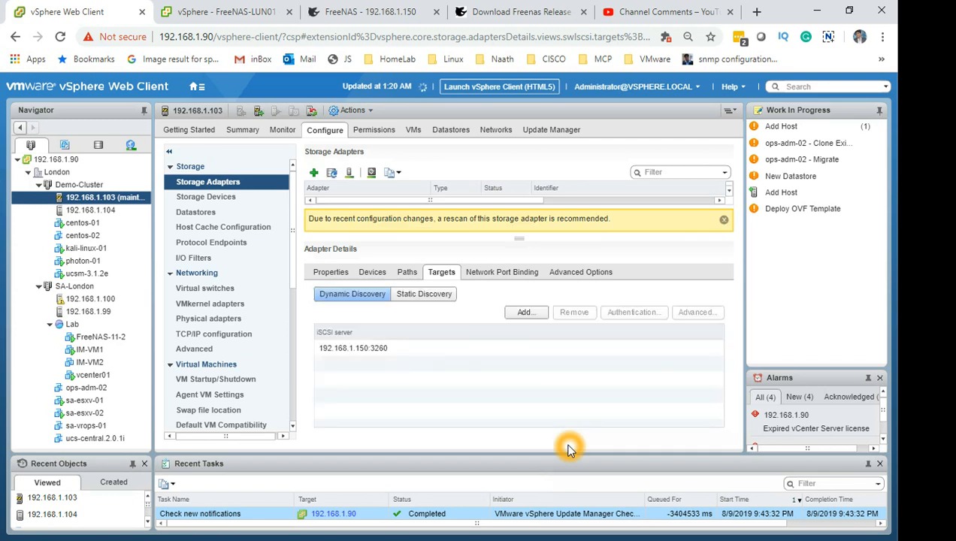
# - Read and dismiss the notice recommending a rescan of the storage adapter
pyautogui.click(328, 222)
pyautogui.click(461, 228)
pyautogui.click(500, 229)
pyautogui.click(723, 222)
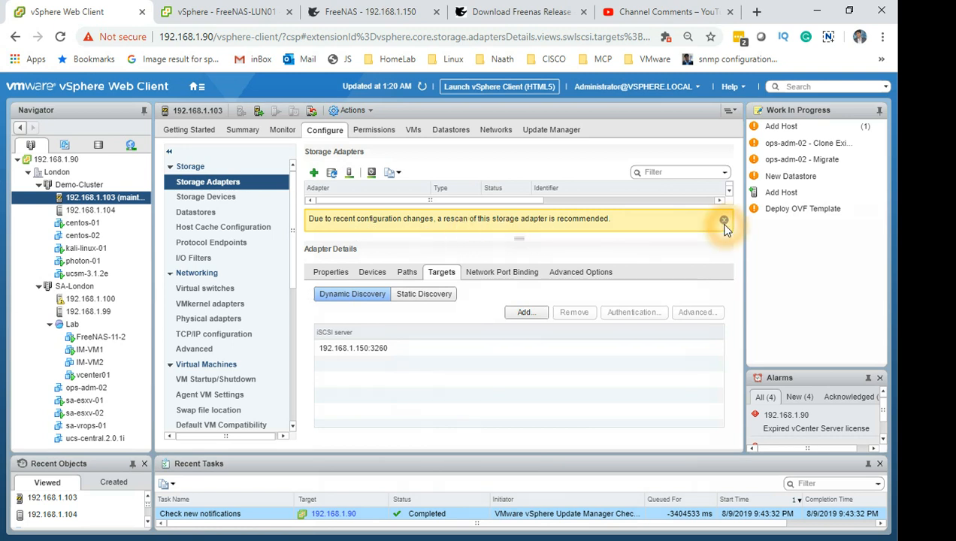
# - Show the datastores of host 192.168.1.103 and refresh the list to look for the shared FreeNAS datastore
pyautogui.click(450, 131)
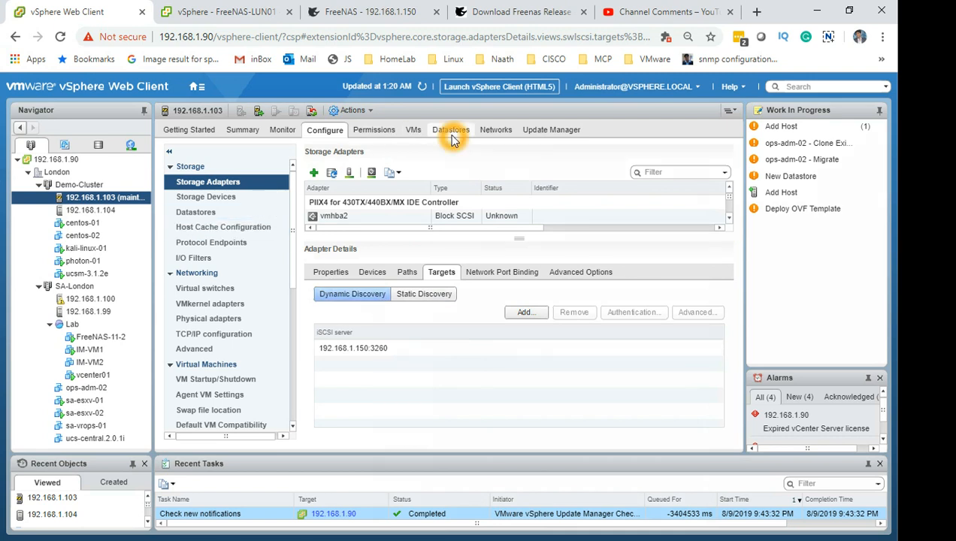
pyautogui.click(174, 213)
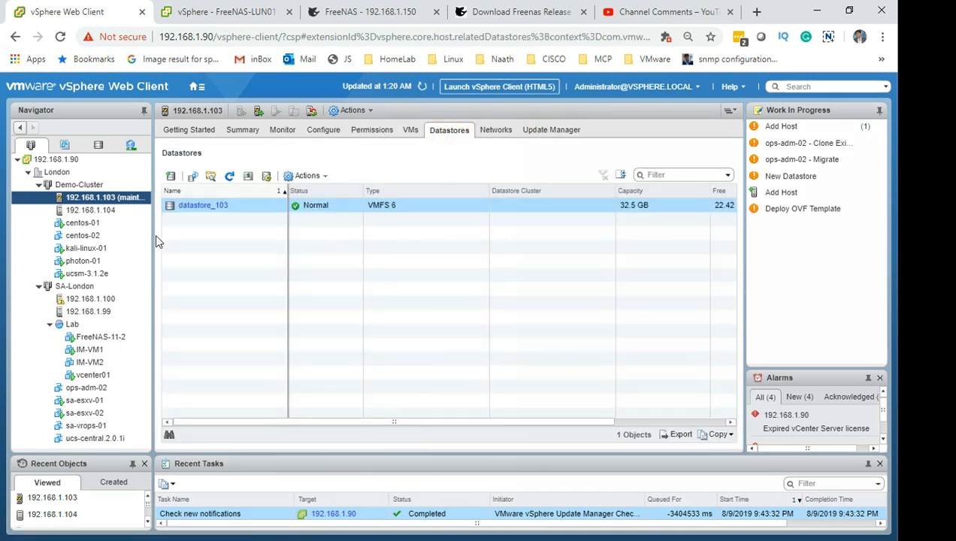
pyautogui.click(128, 200)
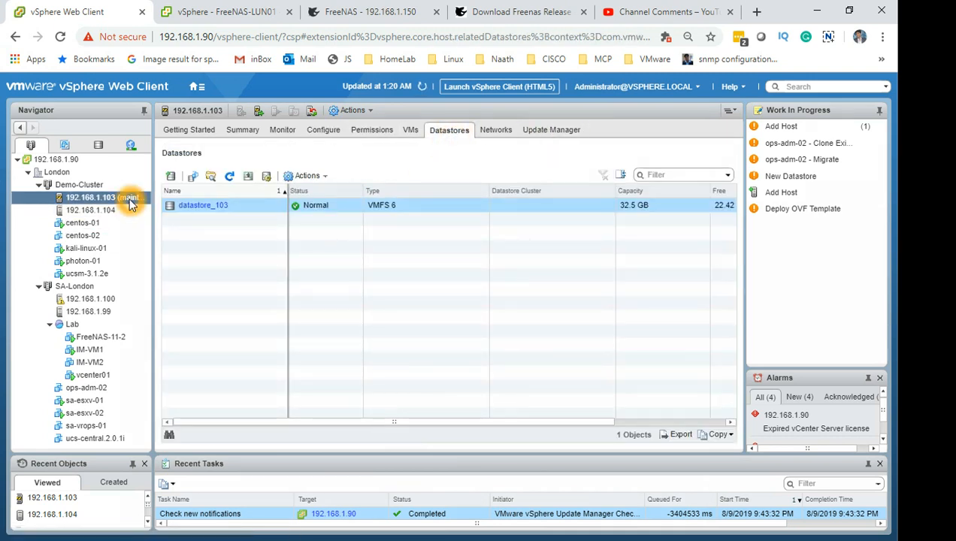
pyautogui.click(230, 177)
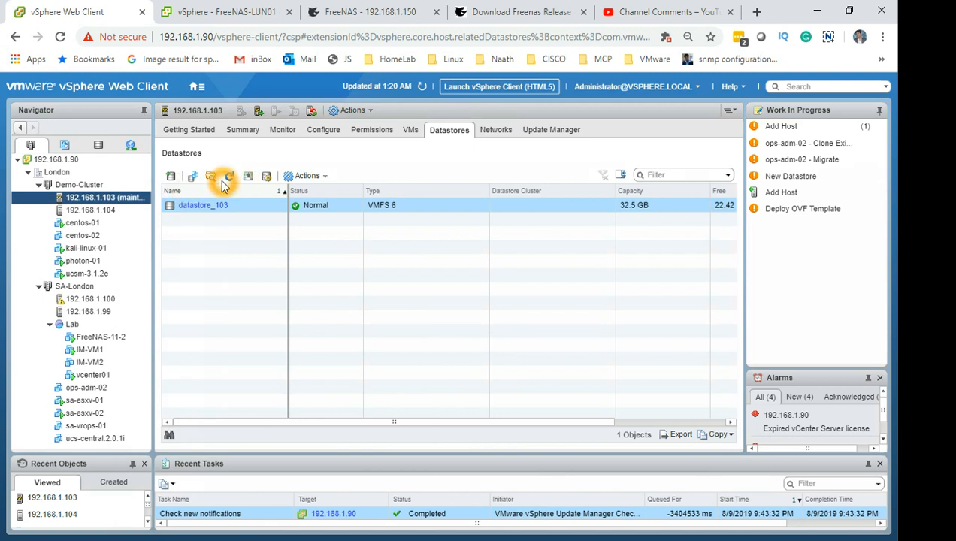
pyautogui.click(231, 178)
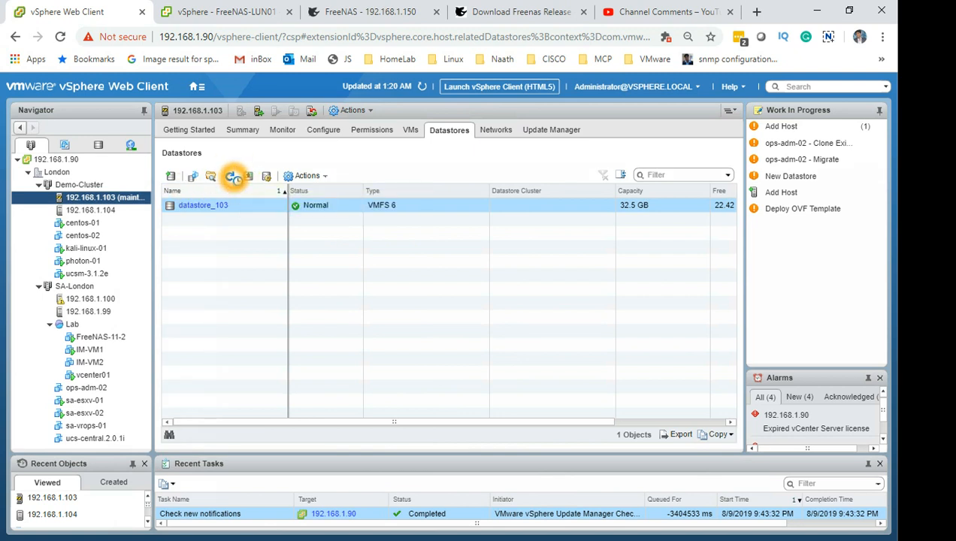
pyautogui.click(303, 301)
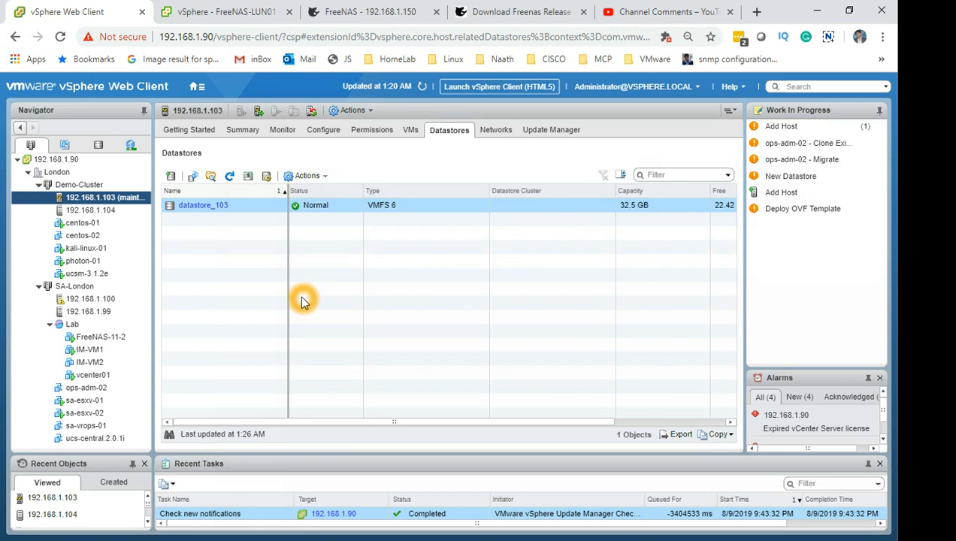
# - Rescan the storage of host 192.168.1.103
pyautogui.click(145, 201)
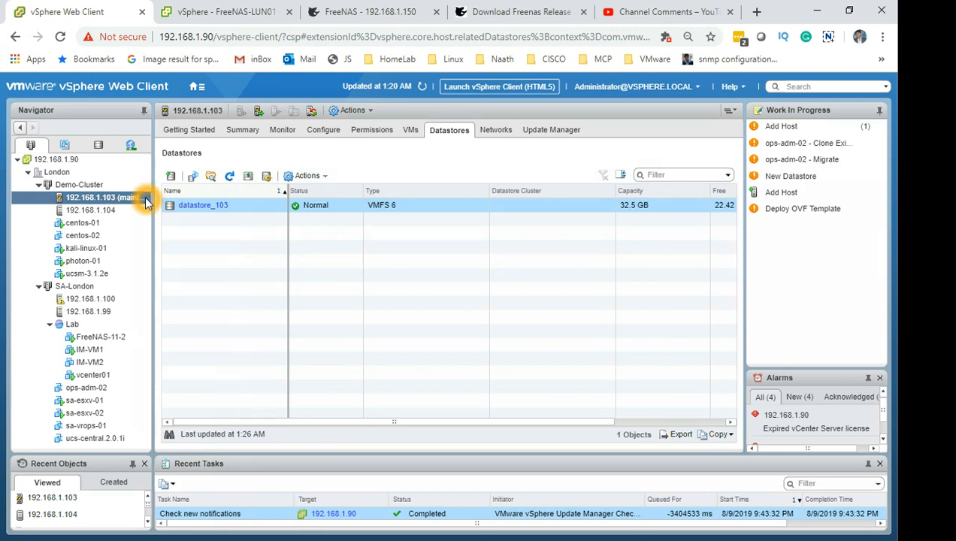
pyautogui.rightClick(143, 199)
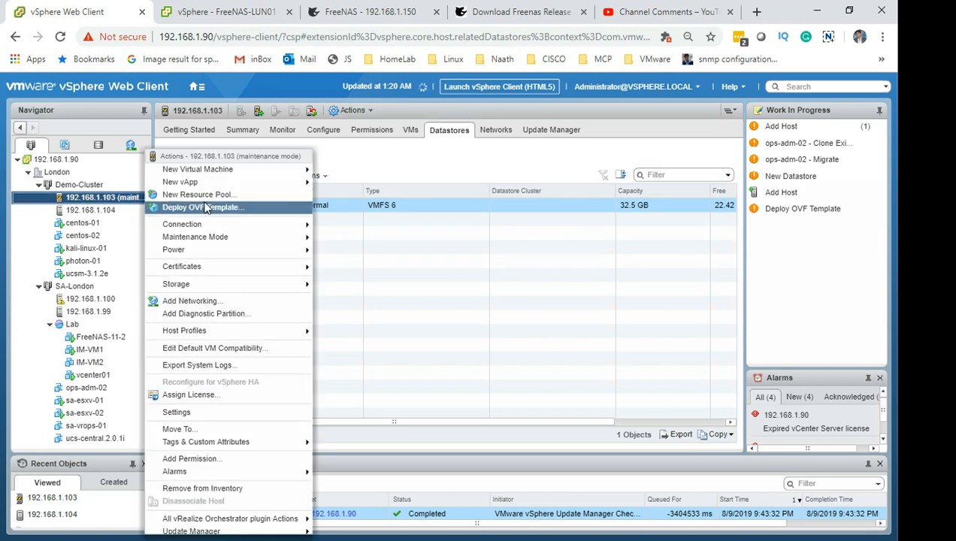
pyautogui.click(220, 283)
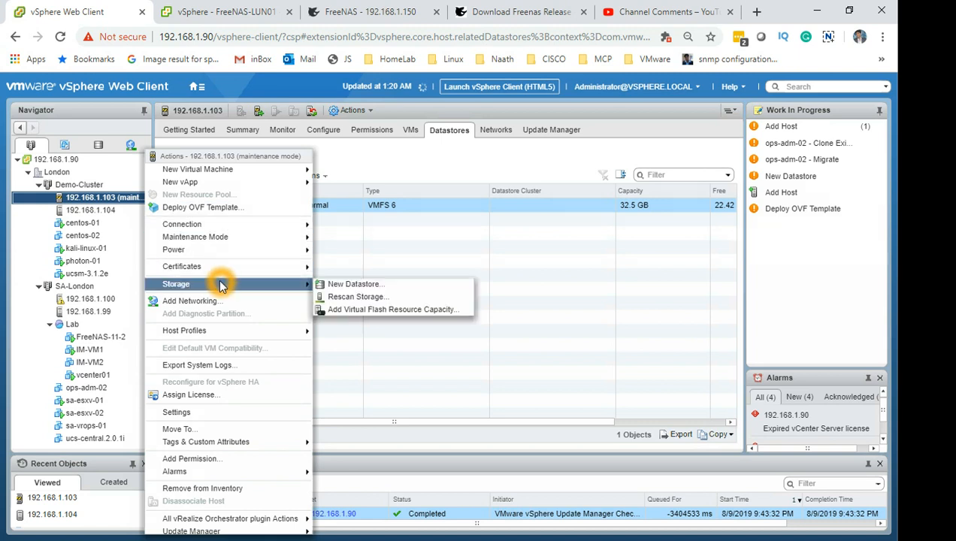
pyautogui.click(360, 298)
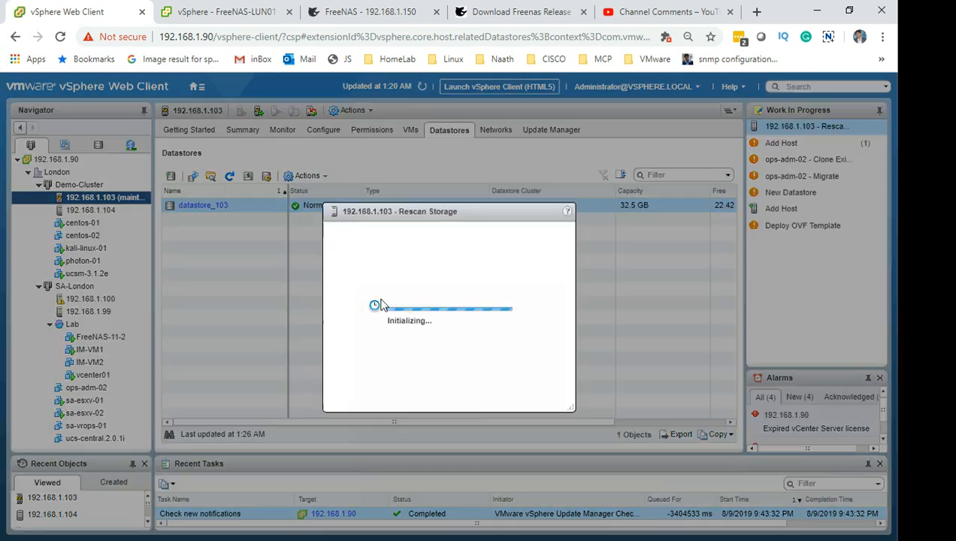
pyautogui.click(541, 389)
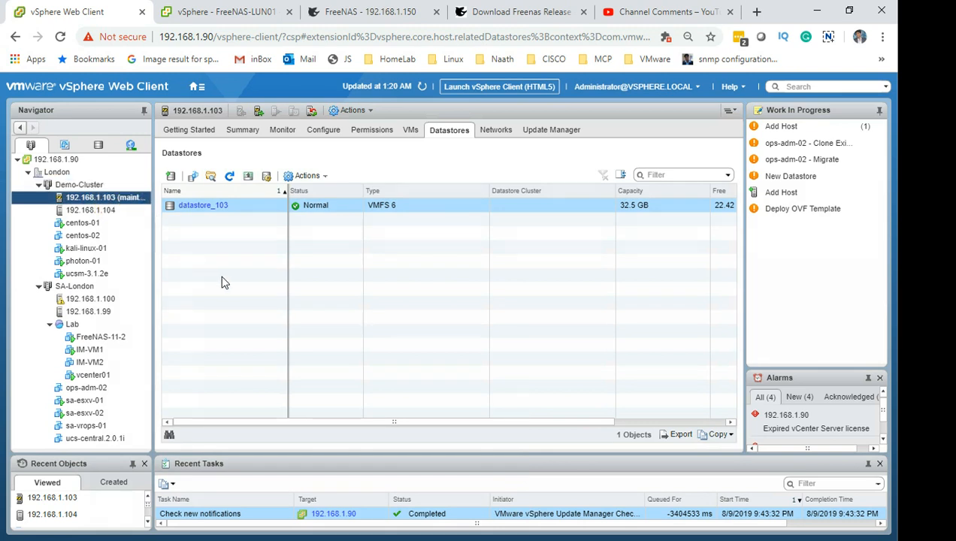
# - Return to the host's storage adapters and examine the iSCSI adapter's dynamic and static discovery targets, including the server address and target name
pyautogui.click(331, 134)
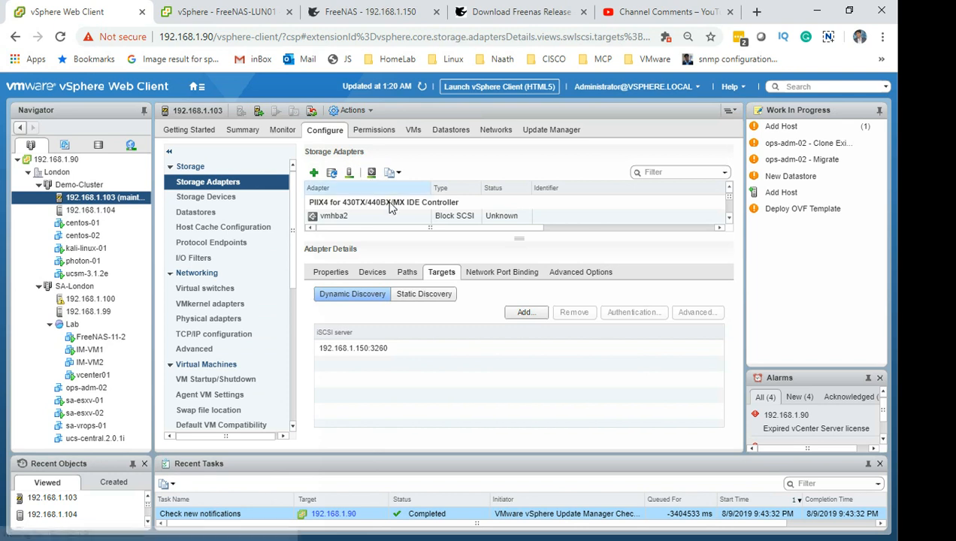
pyautogui.click(343, 359)
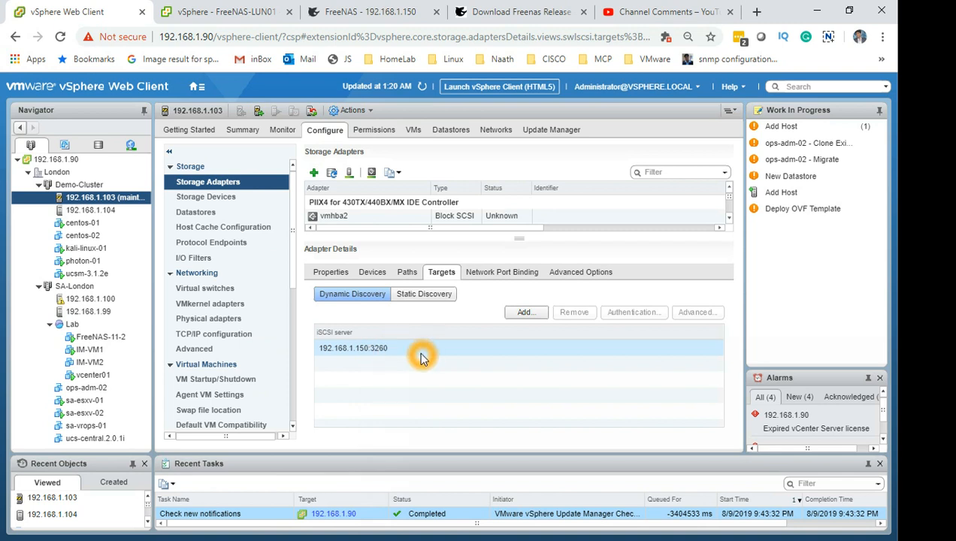
pyautogui.click(439, 295)
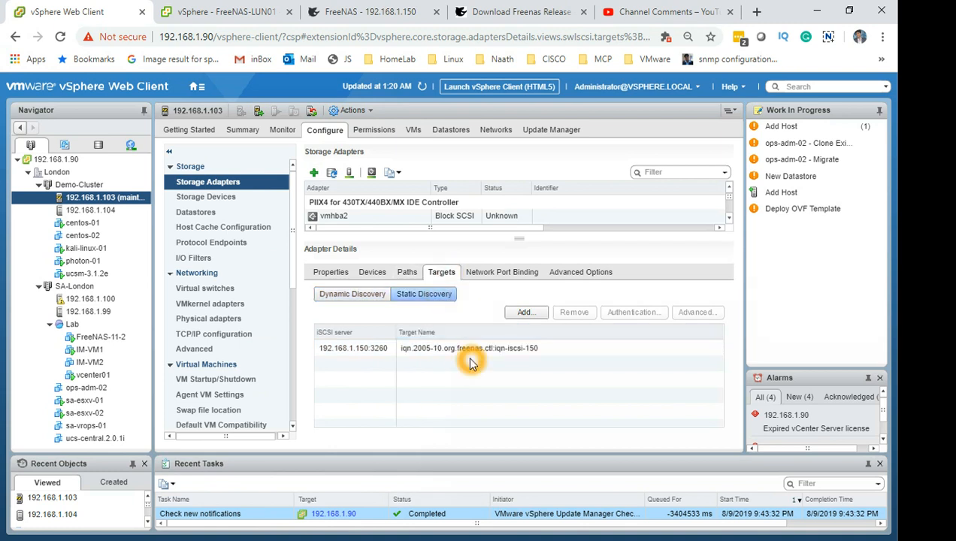
pyautogui.click(482, 350)
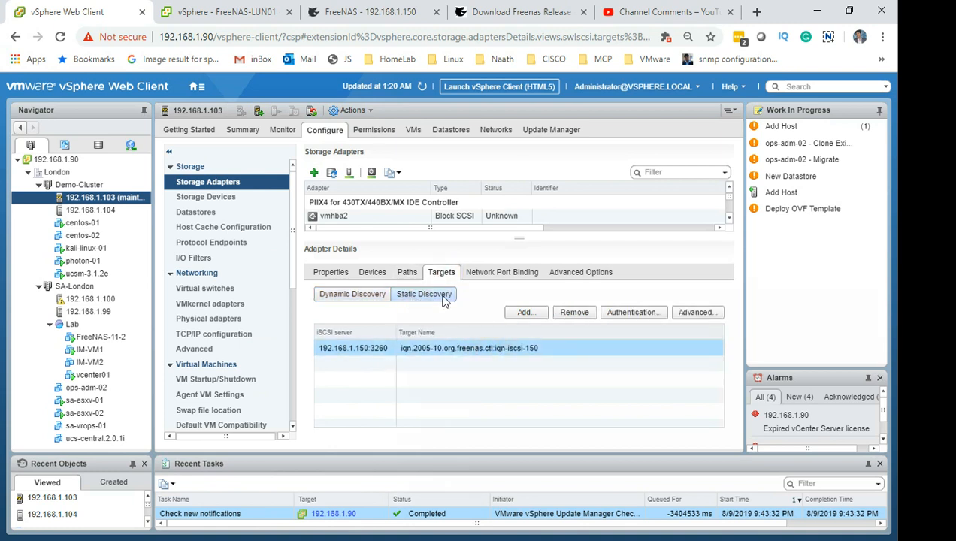
pyautogui.click(419, 356)
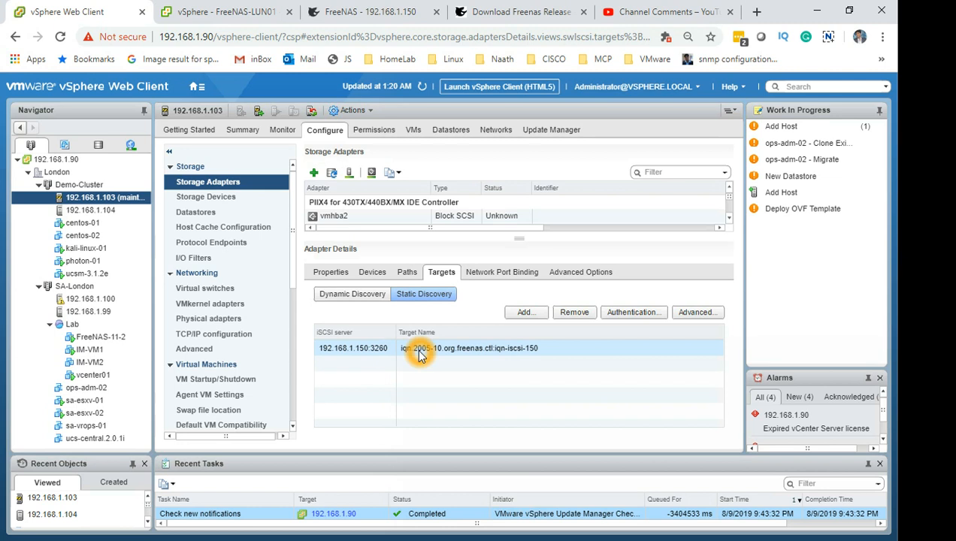
pyautogui.click(557, 346)
pyautogui.click(488, 350)
pyautogui.click(523, 347)
pyautogui.click(522, 347)
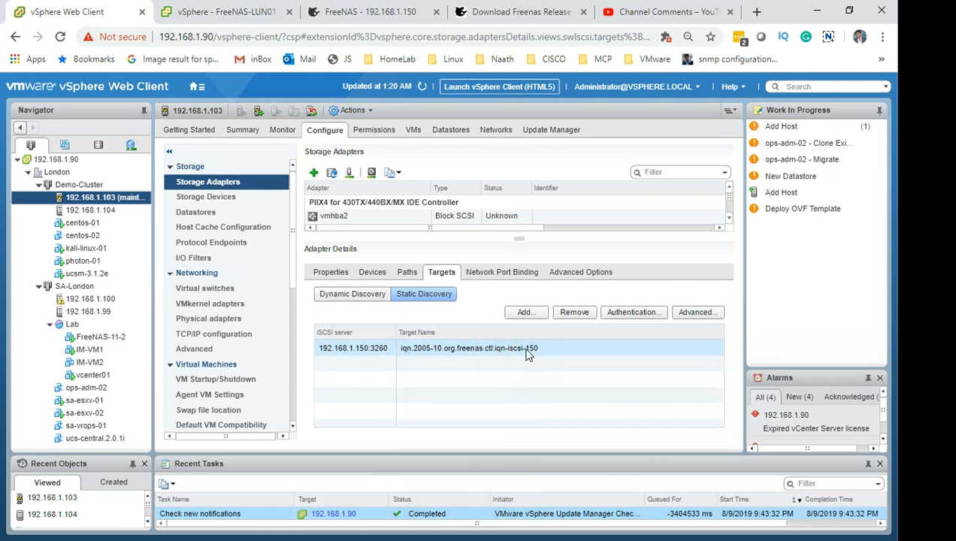
pyautogui.click(438, 347)
pyautogui.click(426, 346)
pyautogui.click(475, 353)
pyautogui.click(556, 345)
pyautogui.click(378, 349)
pyautogui.click(378, 347)
pyautogui.click(443, 346)
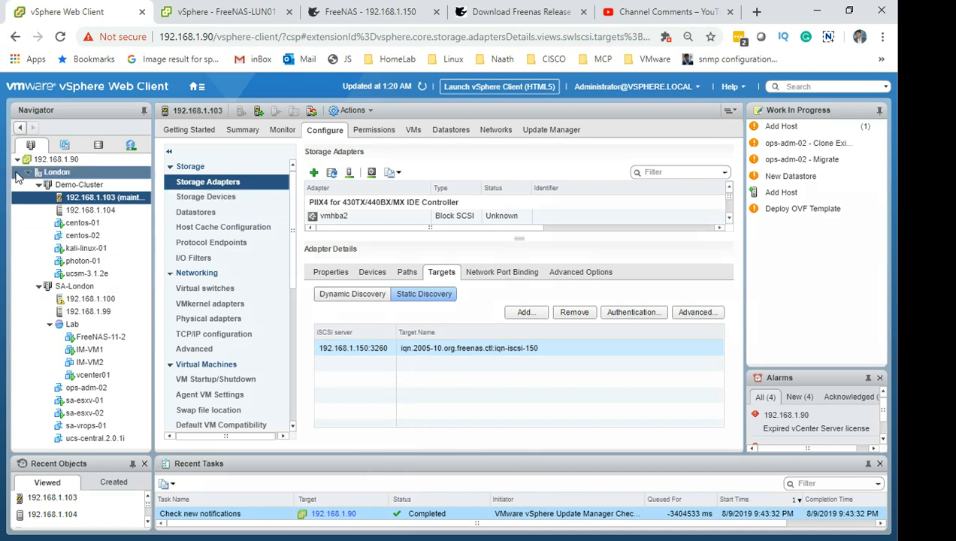
# - Open the FreeNAS-LUN01 datastore in the storage inventory and check host 192.168.1.103 in its list of hosts
pyautogui.click(97, 145)
pyautogui.click(113, 236)
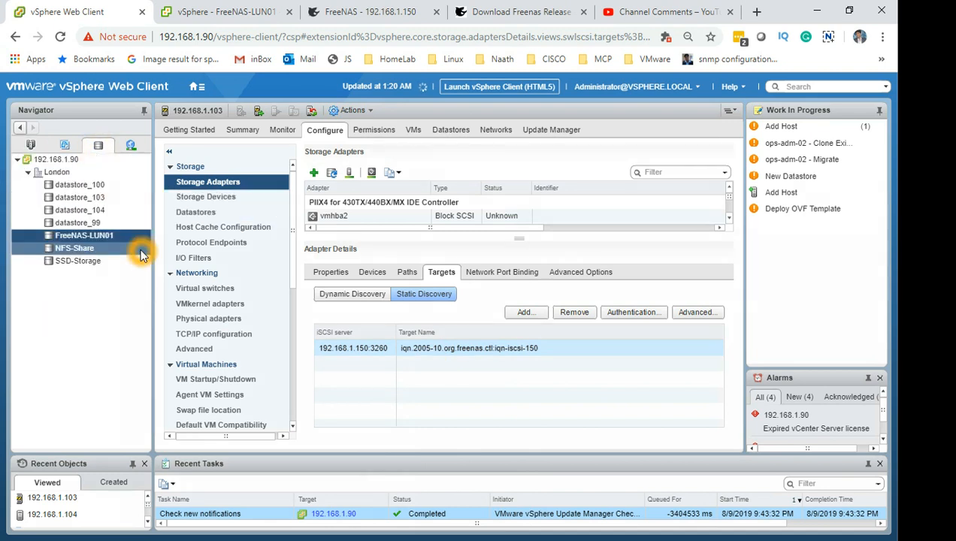
pyautogui.click(102, 210)
pyautogui.click(116, 237)
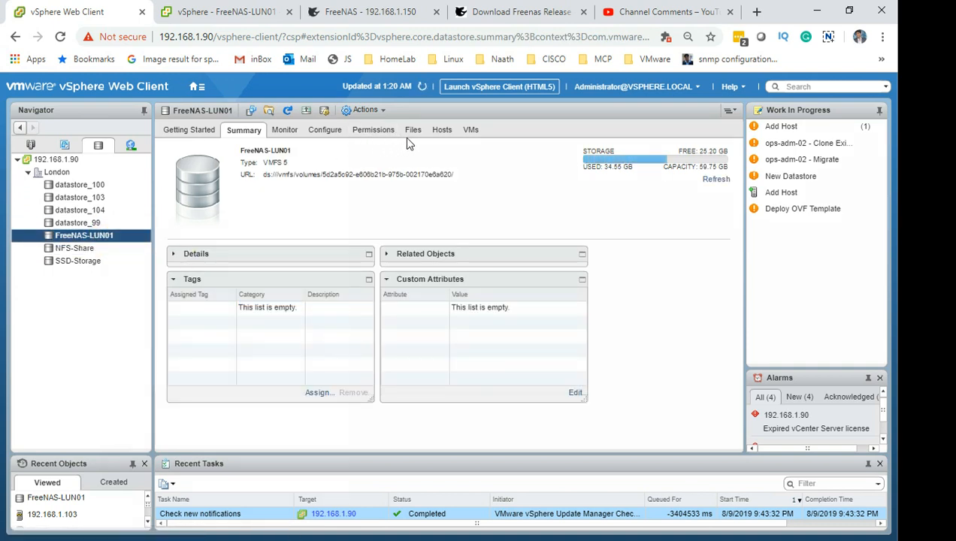
pyautogui.click(442, 130)
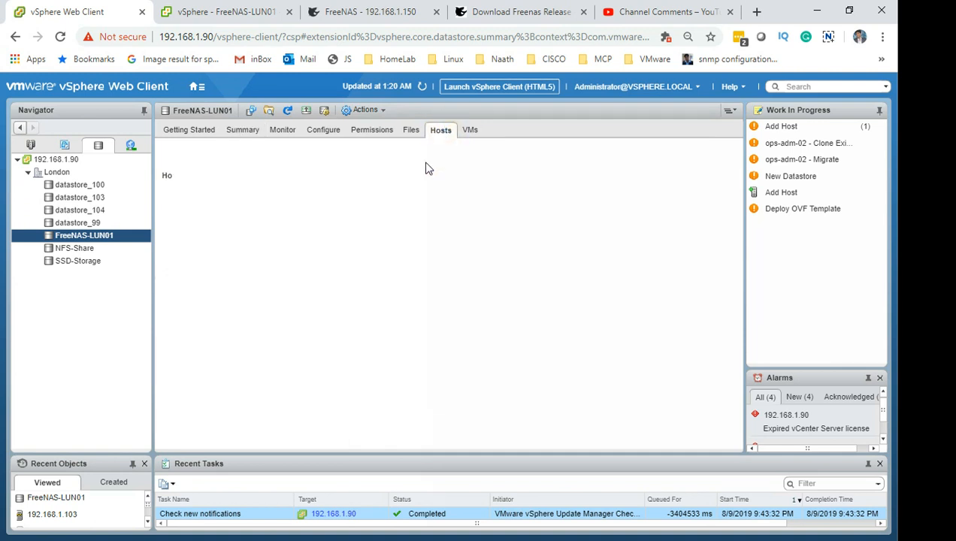
pyautogui.click(324, 298)
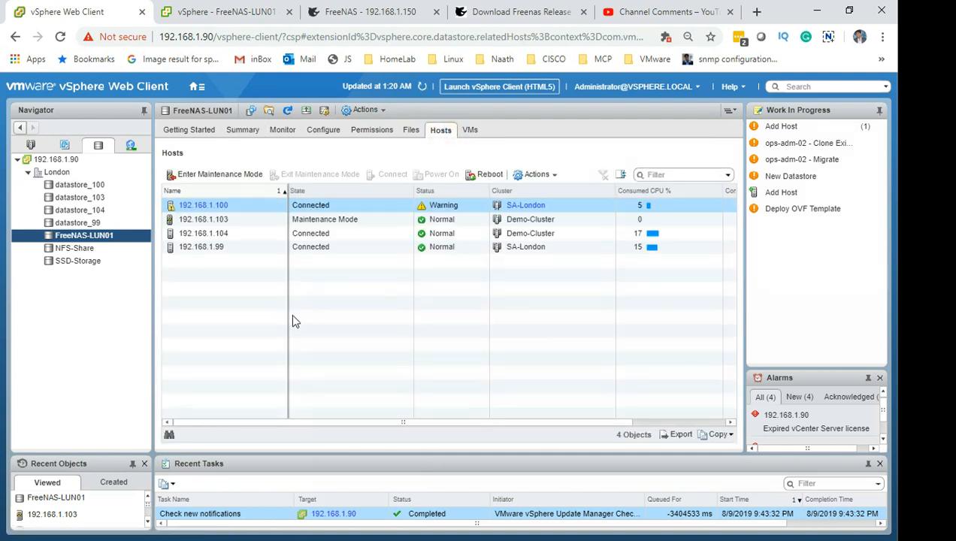
pyautogui.click(204, 219)
pyautogui.click(219, 221)
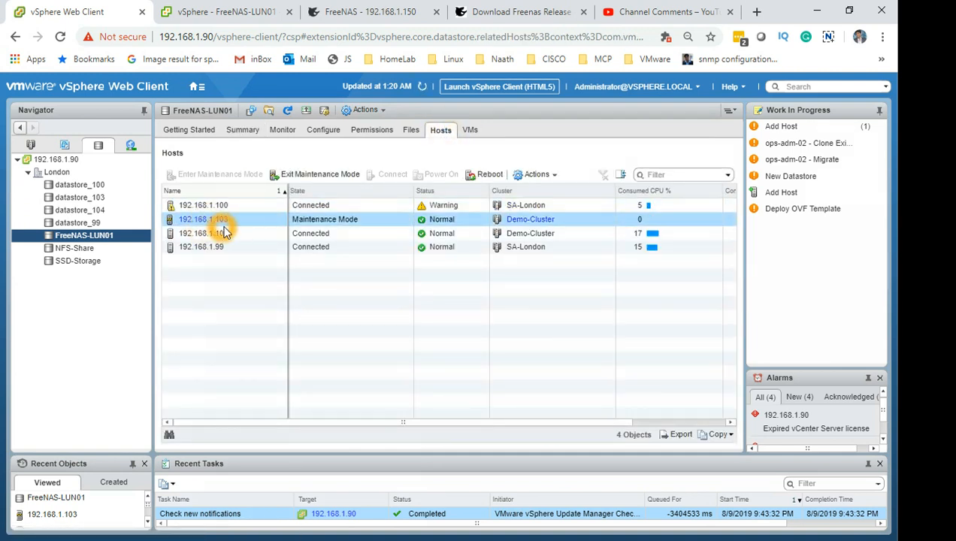
# - Go back to host 192.168.1.103 in the hosts inventory and view its storage devices
pyautogui.click(31, 144)
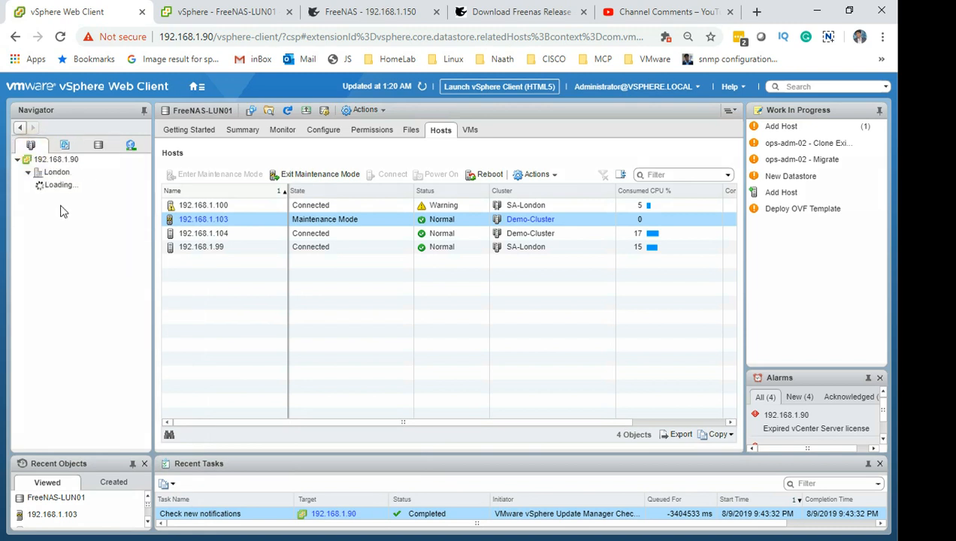
pyautogui.click(64, 210)
pyautogui.click(97, 200)
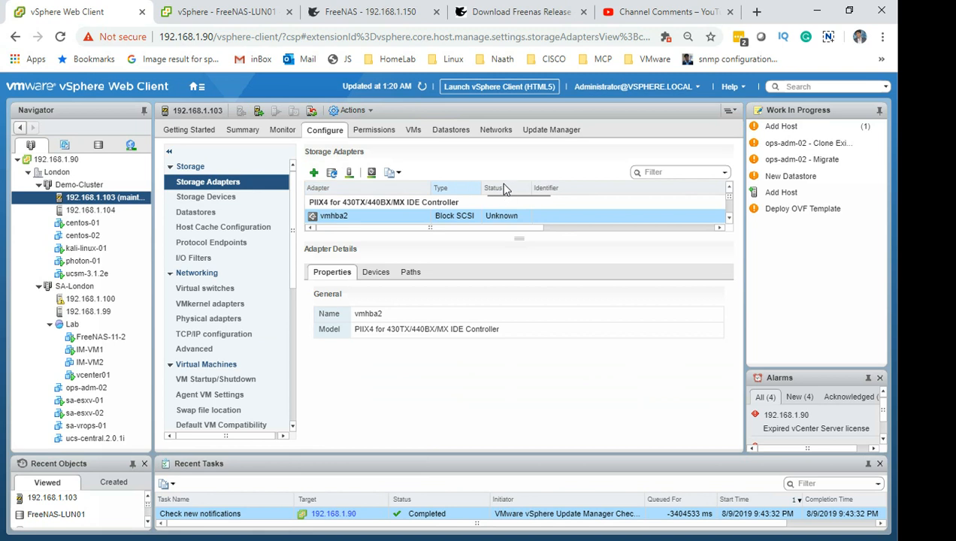
pyautogui.click(237, 205)
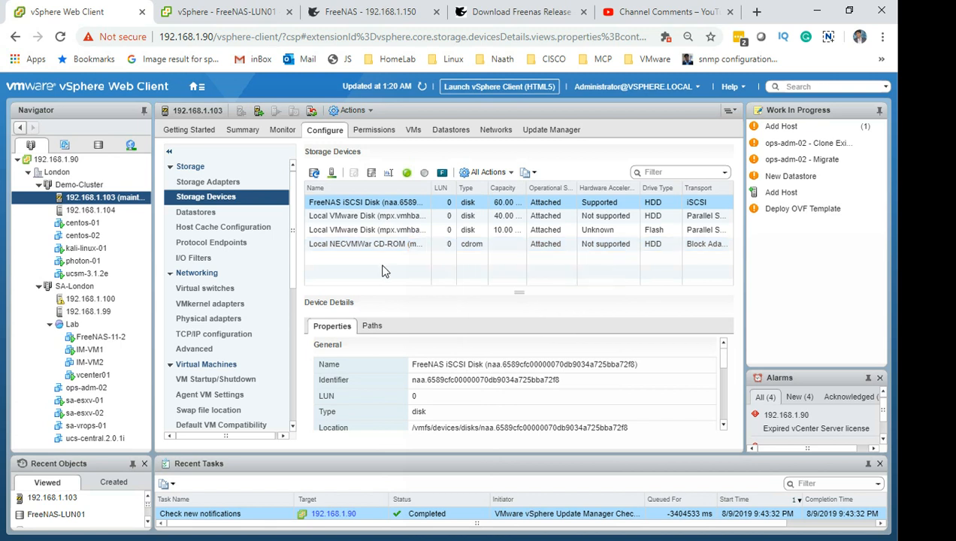
# - Switch to FreeNAS and view the pools and sizes of its storage disks
pyautogui.click(395, 17)
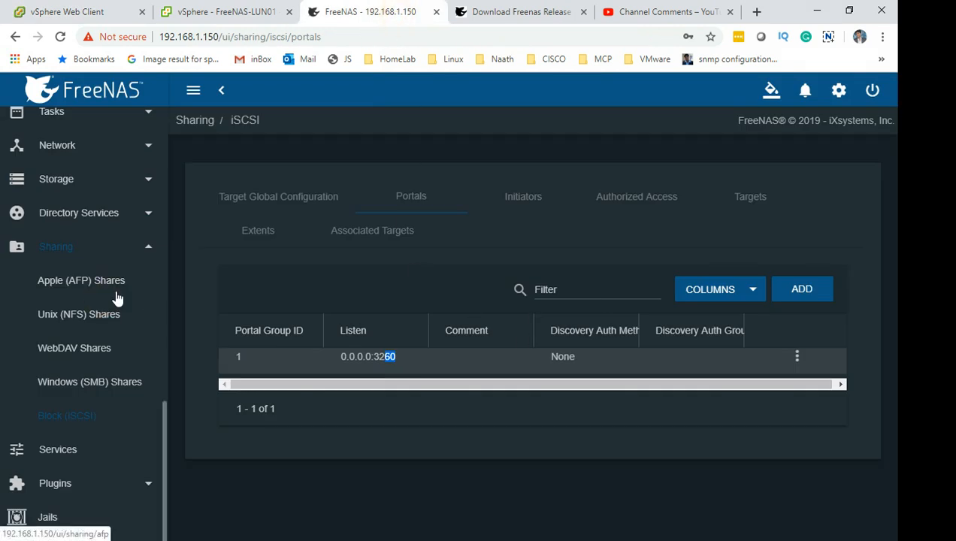
pyautogui.click(60, 178)
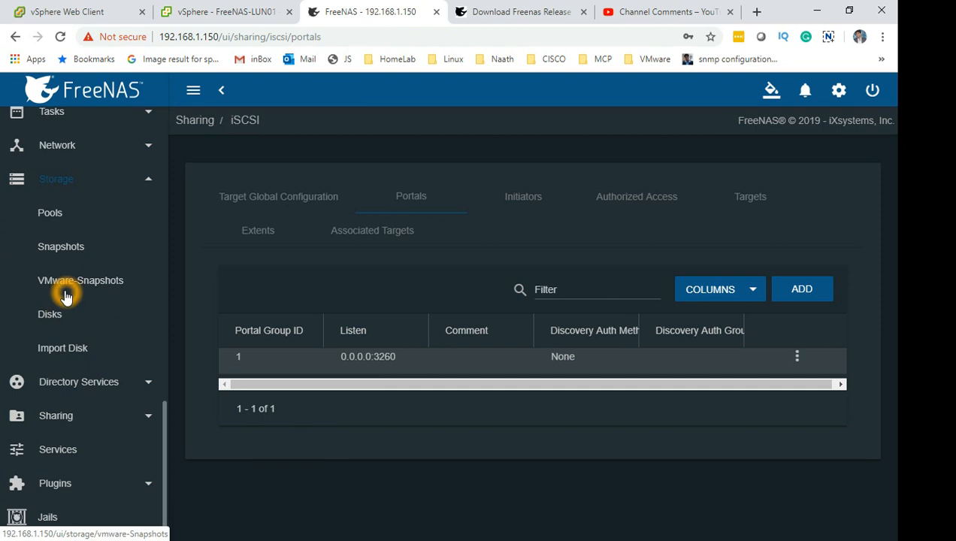
pyautogui.click(49, 323)
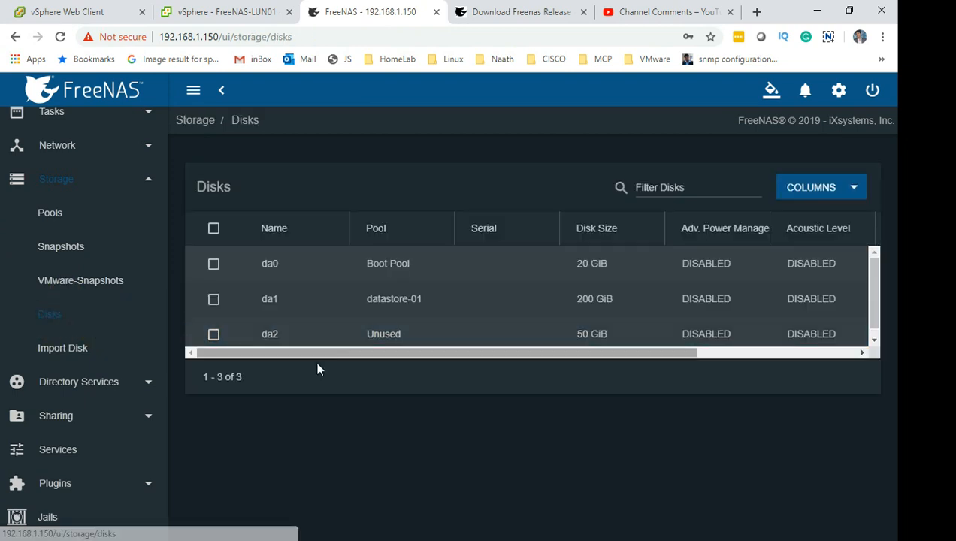
pyautogui.scroll(3, 60, 271)
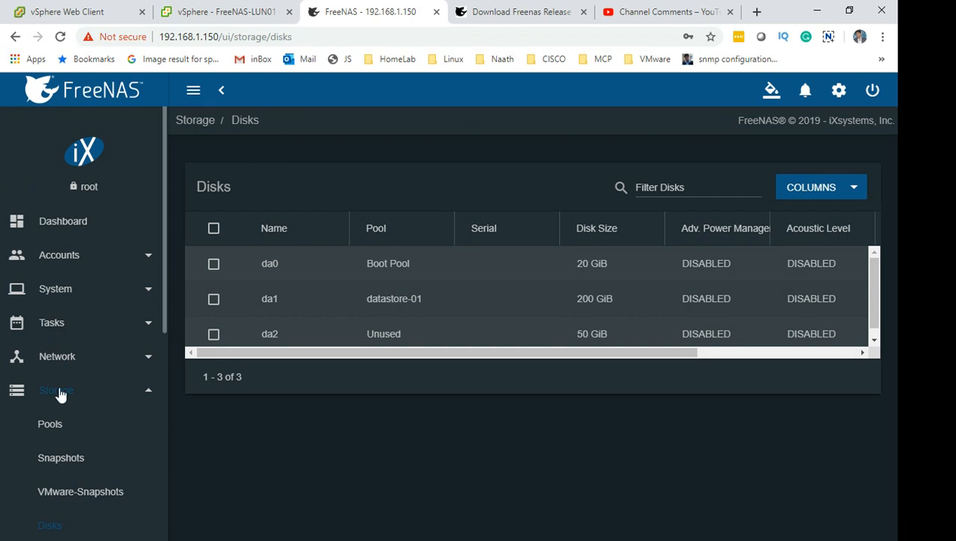
pyautogui.scroll(-1, 85, 398)
pyautogui.scroll(-3, 84, 398)
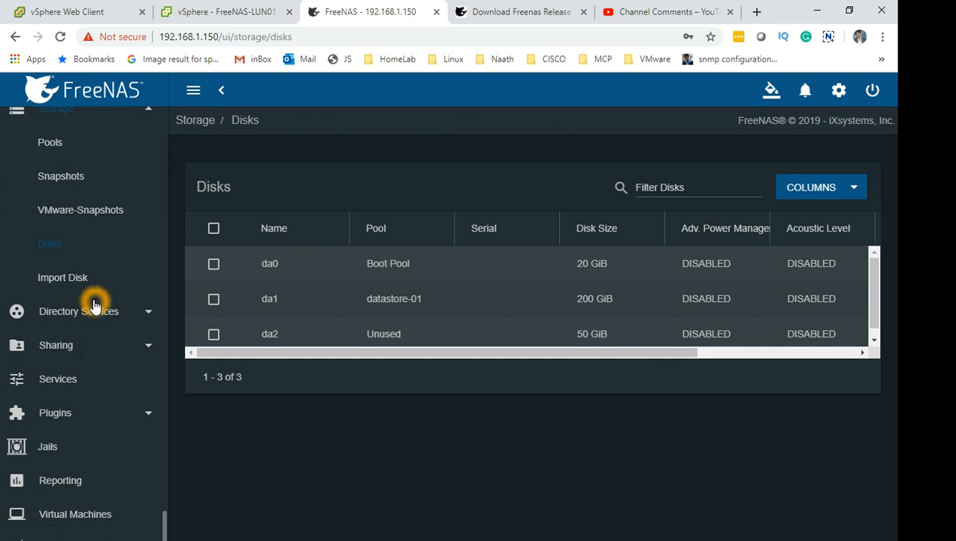
pyautogui.scroll(1, 94, 305)
# - Open the storage pools, expand datastore-01 and examine the space figures of the lun01 zvol
pyautogui.click(58, 215)
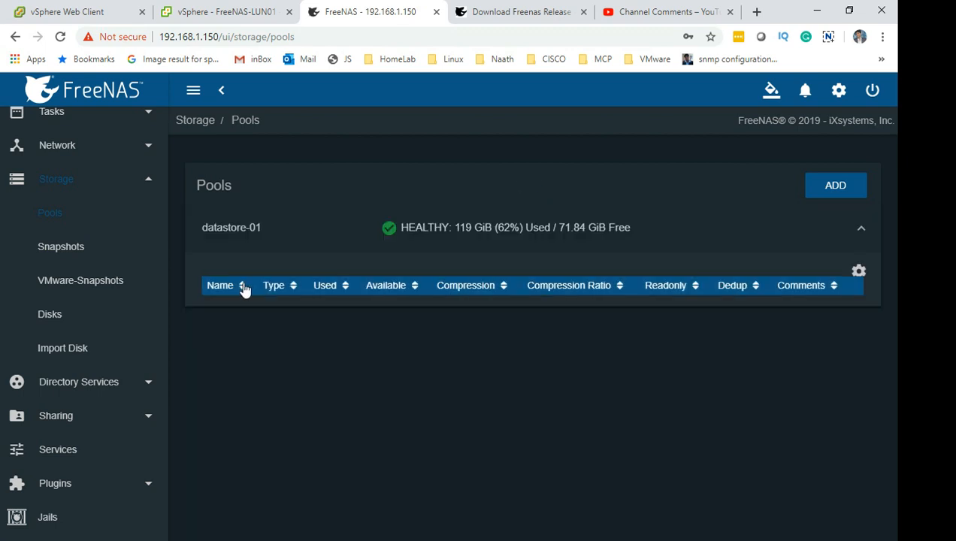
pyautogui.click(622, 341)
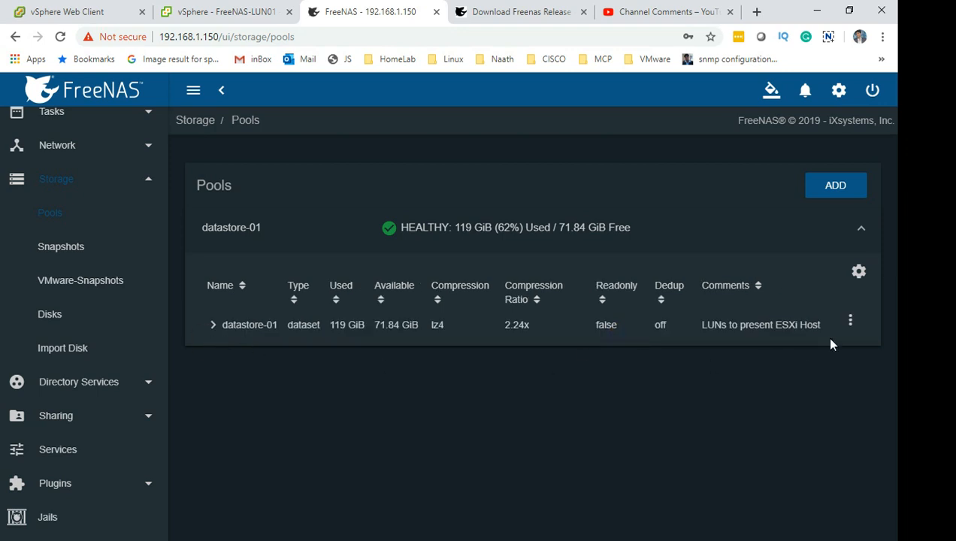
pyautogui.click(216, 329)
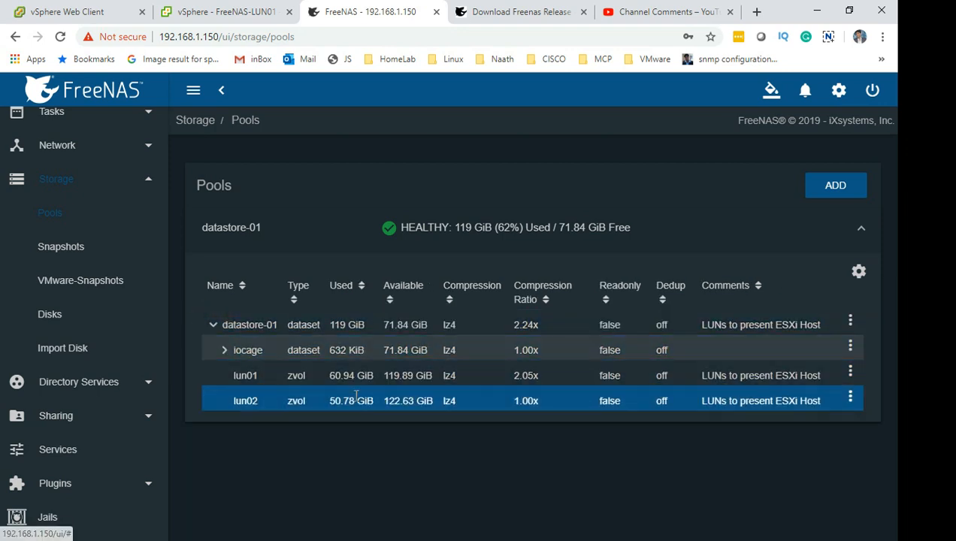
pyautogui.click(373, 378)
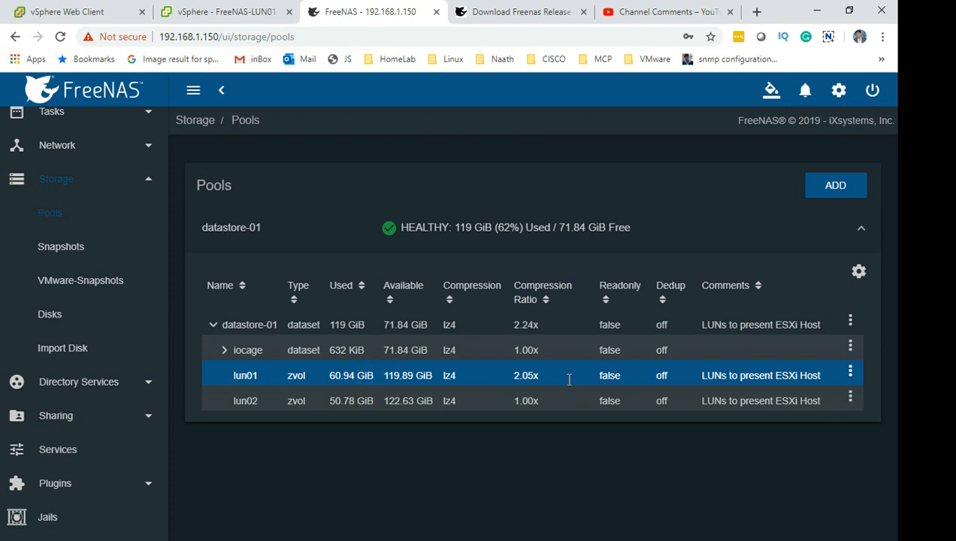
# - Compare FreeNAS-LUN01's capacity in the vSphere Client with the FreeNAS iSCSI disk's capacity in the vSphere Web Client
pyautogui.click(233, 12)
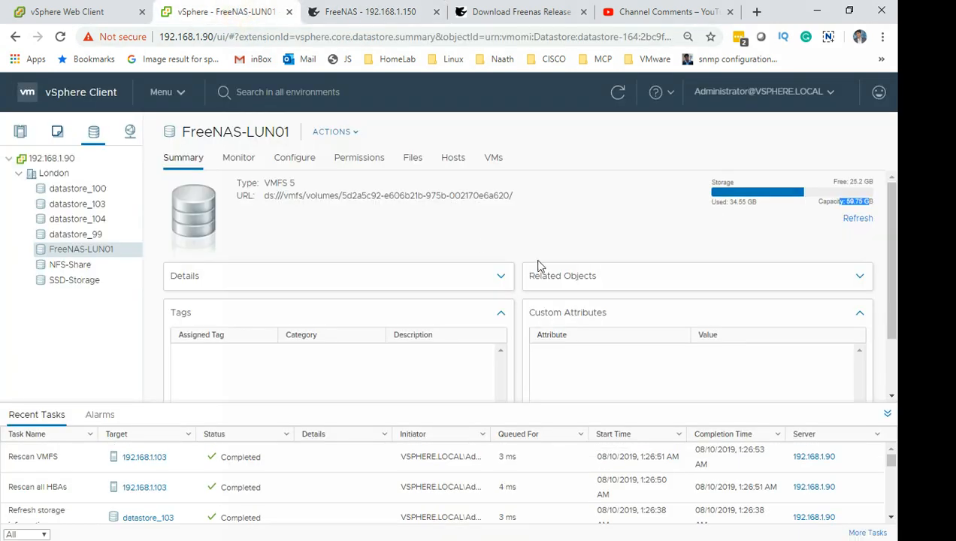
pyautogui.click(167, 159)
pyautogui.click(817, 239)
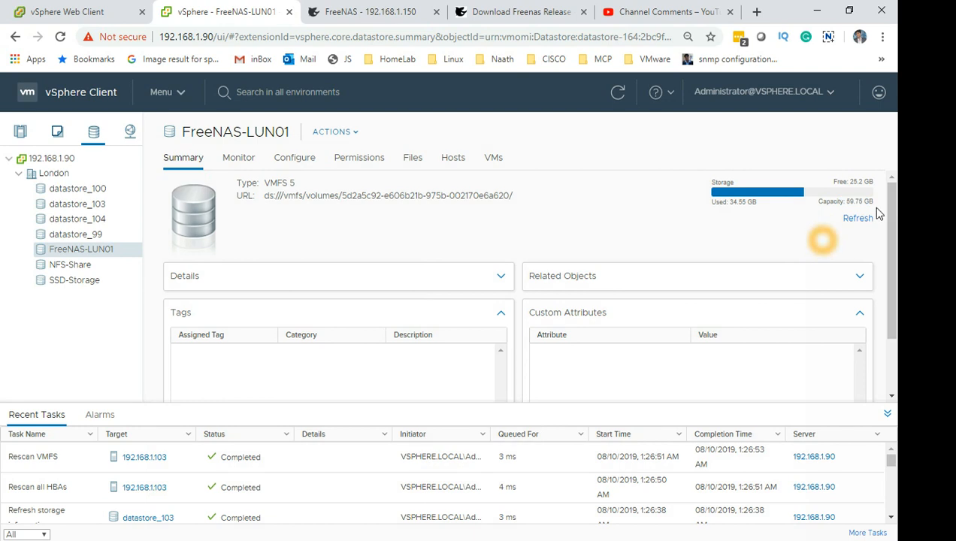
pyautogui.moveTo(842, 201); pyautogui.dragTo(881, 201)
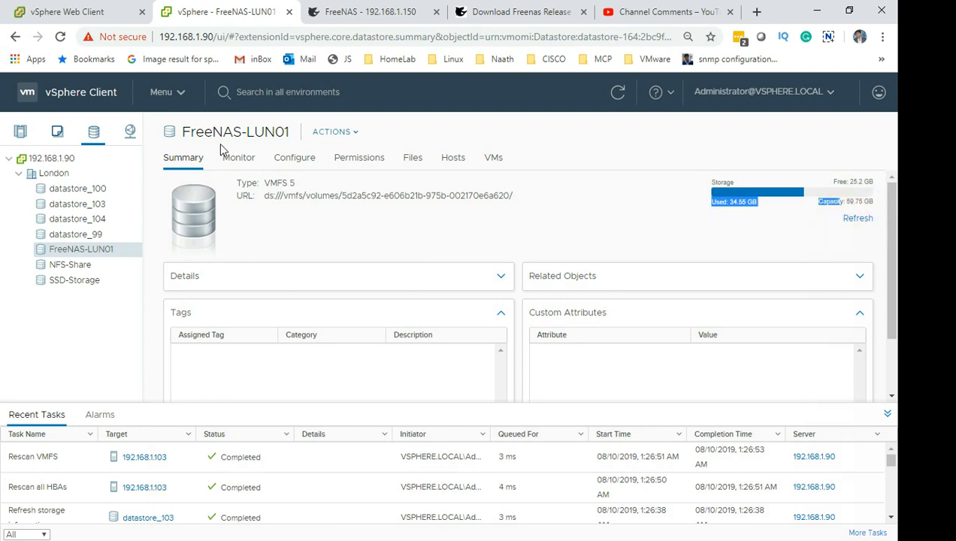
pyautogui.click(58, 15)
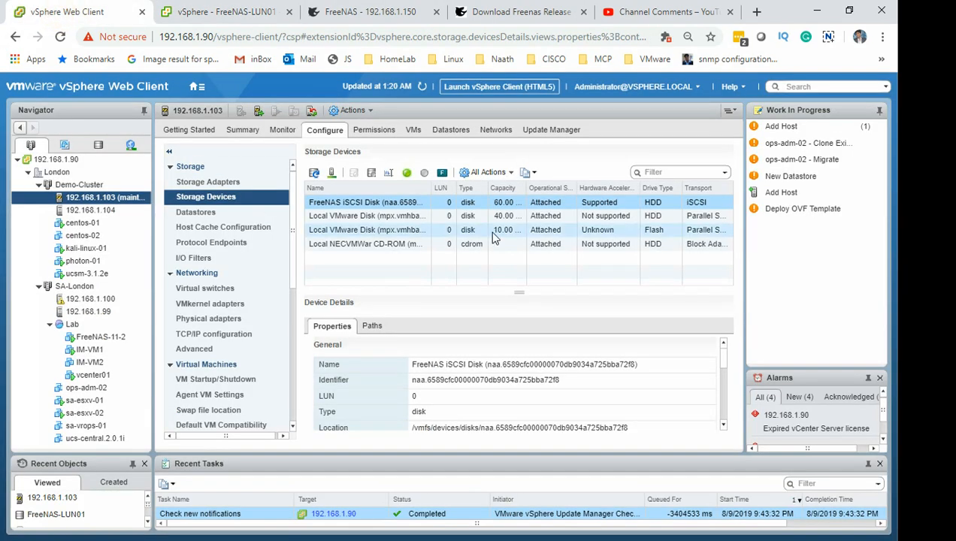
pyautogui.click(494, 204)
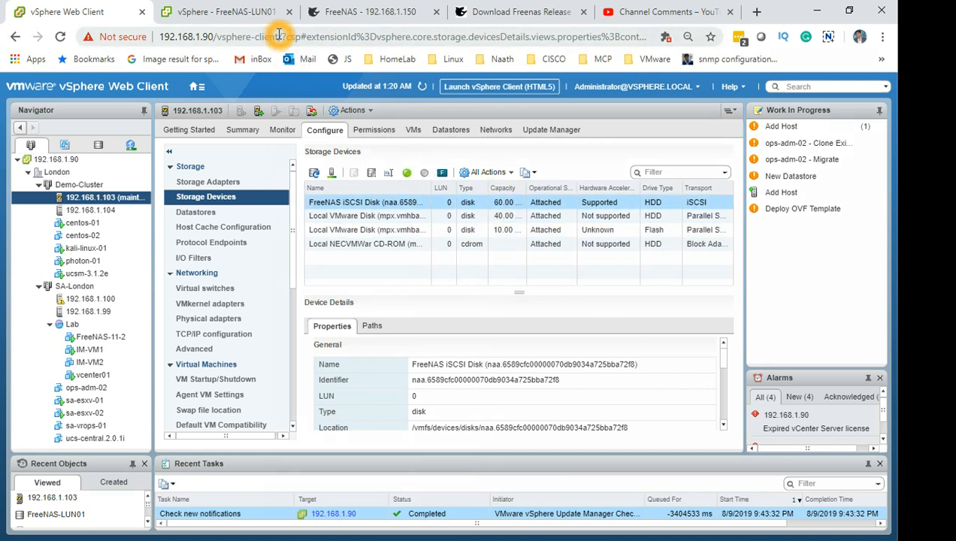
pyautogui.click(504, 208)
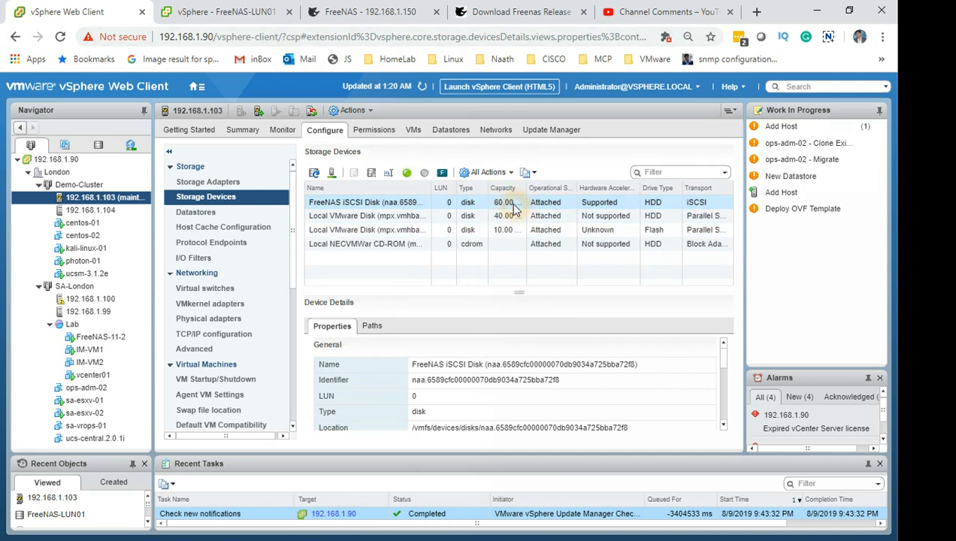
# - Return to the FreeNAS pools and review the used and available space of the lun01 and lun02 zvols
pyautogui.click(359, 16)
pyautogui.click(495, 373)
pyautogui.click(465, 348)
pyautogui.click(406, 375)
pyautogui.click(412, 398)
pyautogui.click(439, 378)
pyautogui.click(448, 356)
pyautogui.click(444, 380)
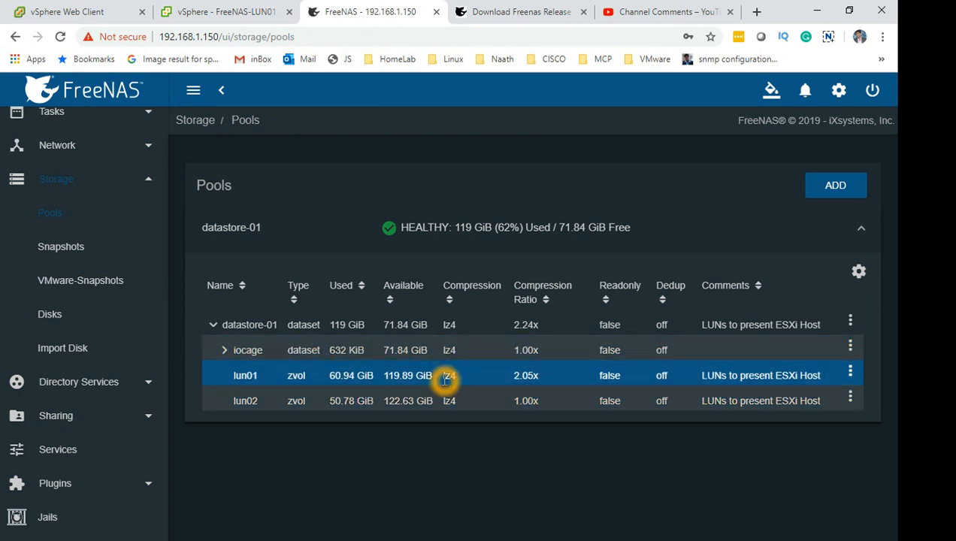
pyautogui.click(488, 378)
pyautogui.click(363, 378)
# - Edit the lun01 zvol, set its size to 65 GiB and save the change
pyautogui.click(849, 371)
pyautogui.click(824, 407)
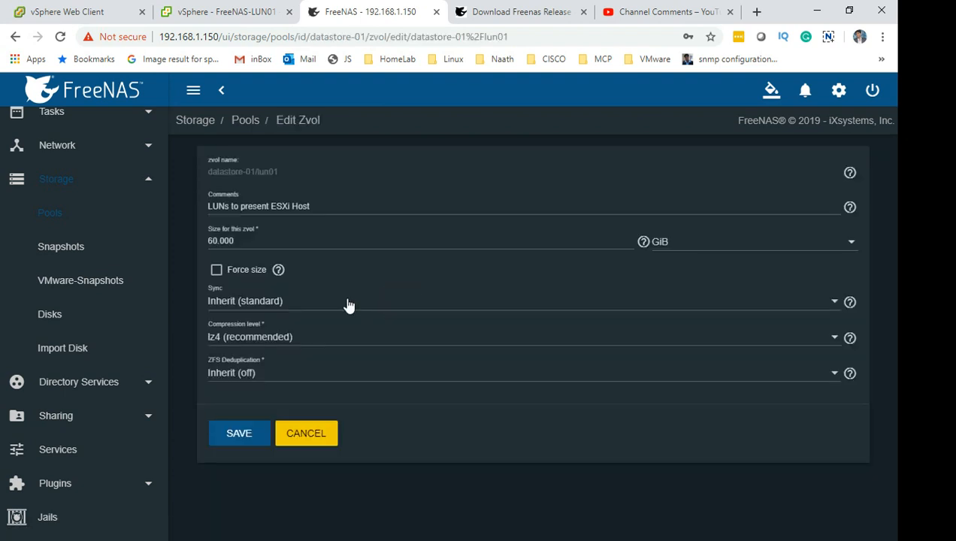
pyautogui.click(215, 239)
pyautogui.click(218, 269)
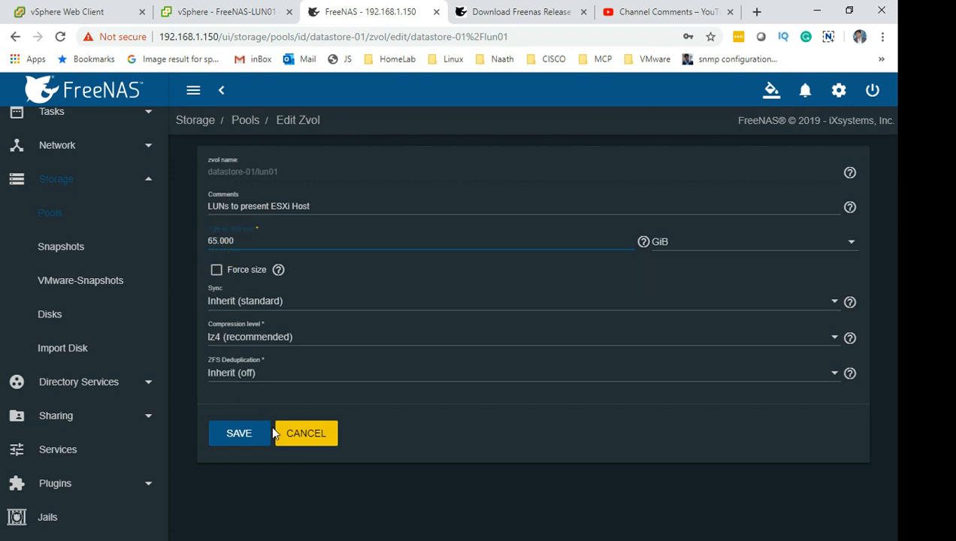
pyautogui.click(241, 436)
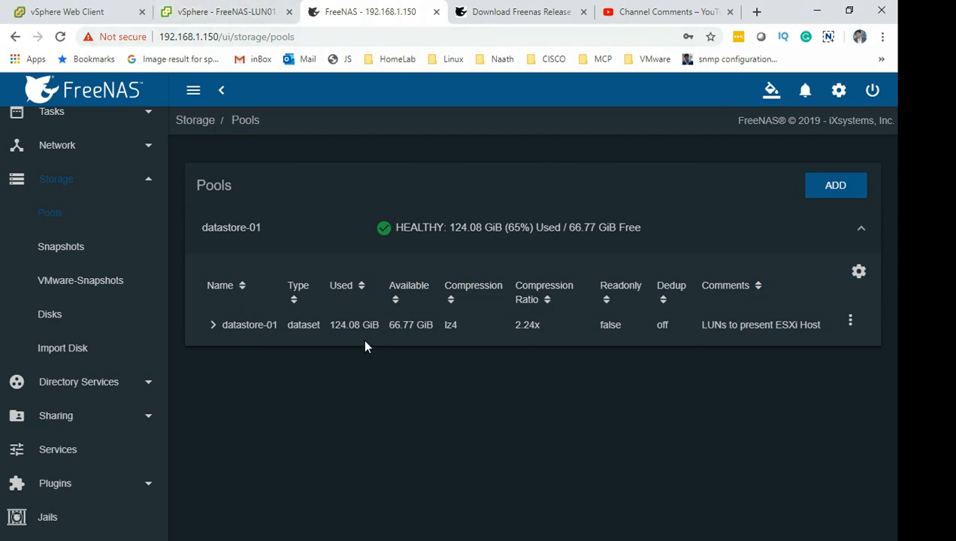
pyautogui.click(349, 306)
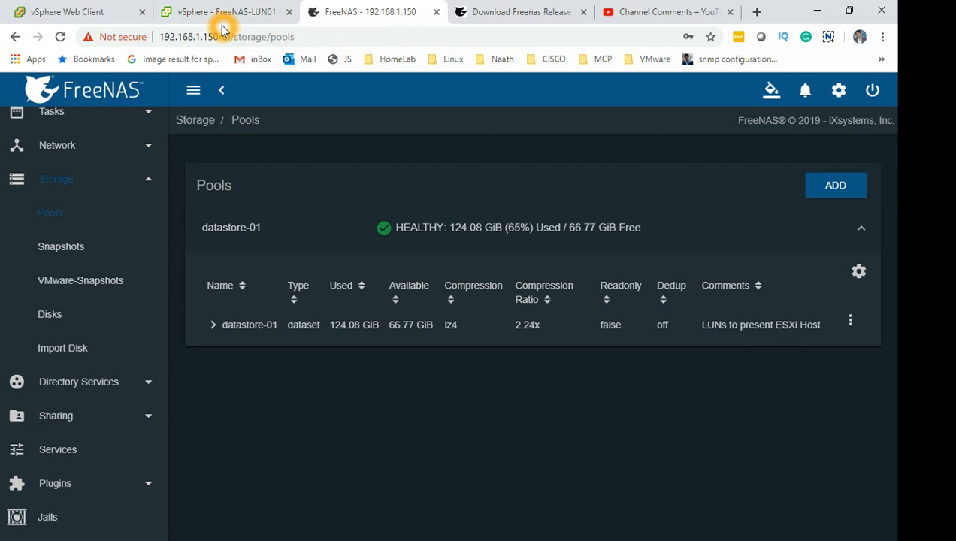
# - Switch to the vSphere Web Client, refresh the storage devices of host 192.168.1.103 and check the FreeNAS iSCSI disk's capacity
pyautogui.click(97, 13)
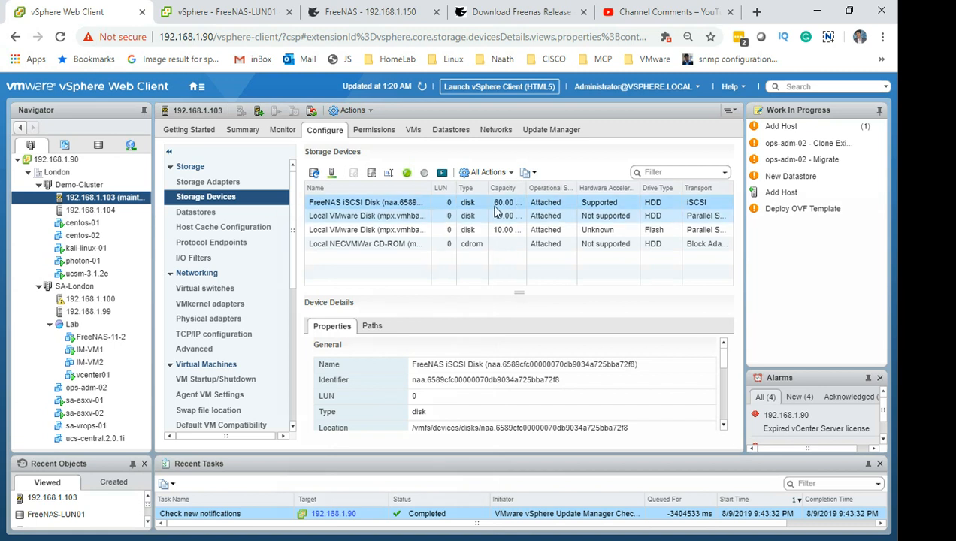
pyautogui.click(316, 181)
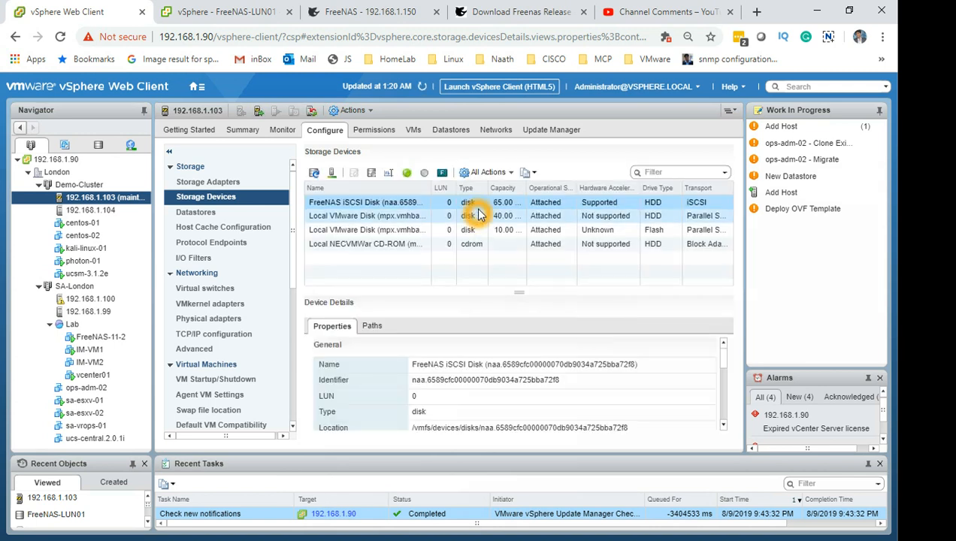
pyautogui.click(532, 215)
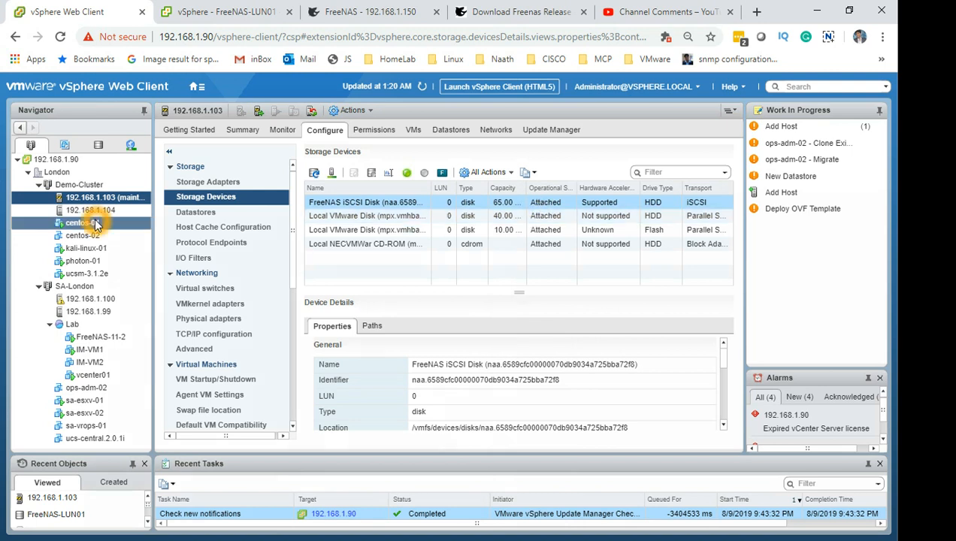
pyautogui.click(414, 204)
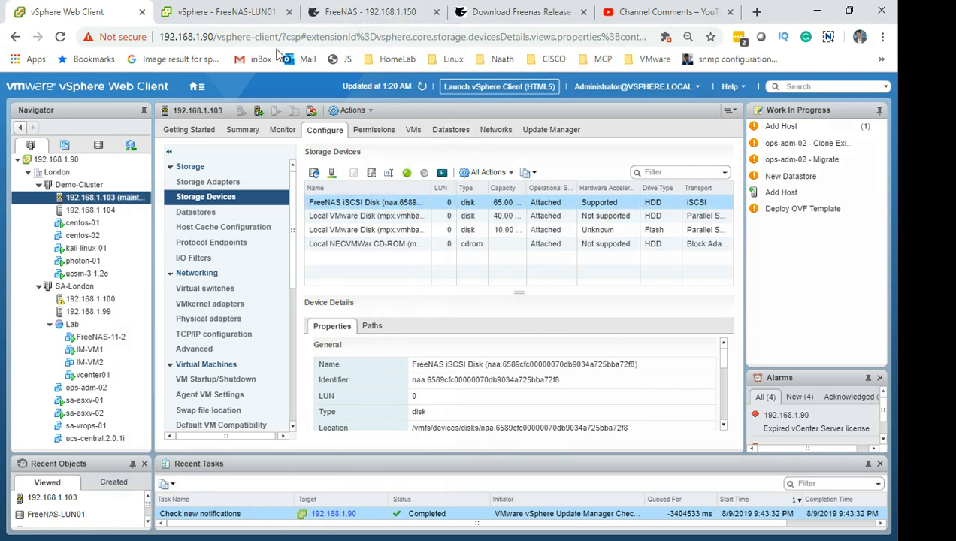
# - Return to FreeNAS, expand datastore-01, set the lun01 zvol's size to 70 GiB and save the change
pyautogui.click(355, 12)
pyautogui.click(235, 321)
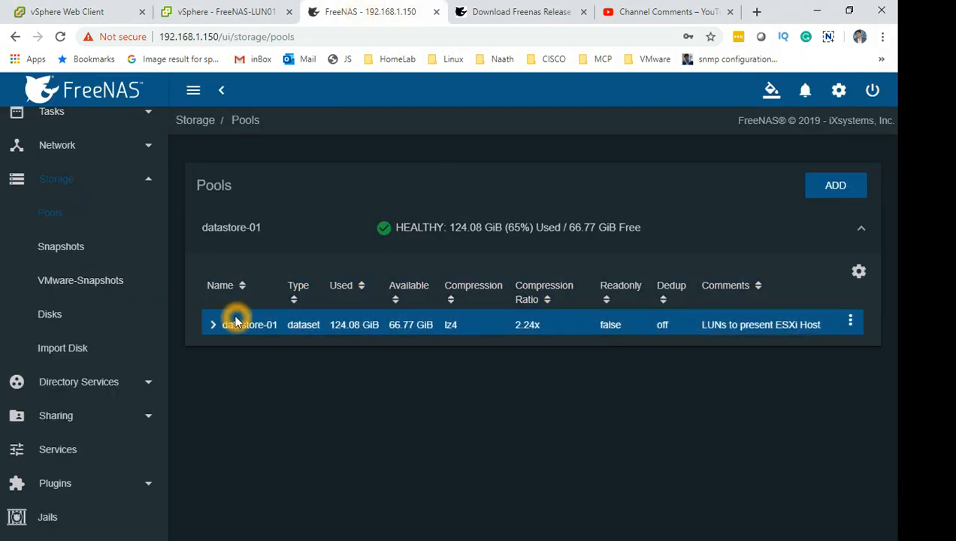
pyautogui.click(214, 324)
pyautogui.click(789, 375)
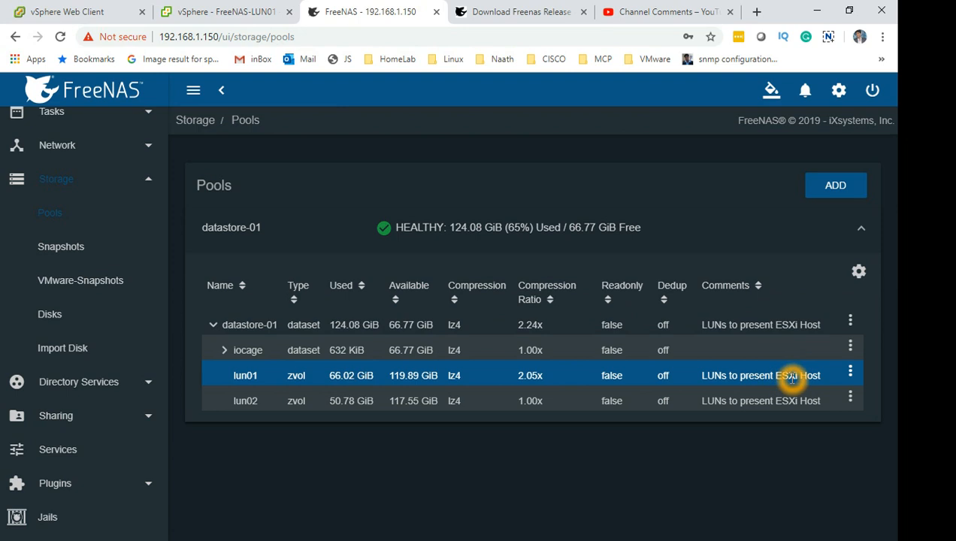
pyautogui.click(689, 403)
pyautogui.click(652, 381)
pyautogui.click(855, 375)
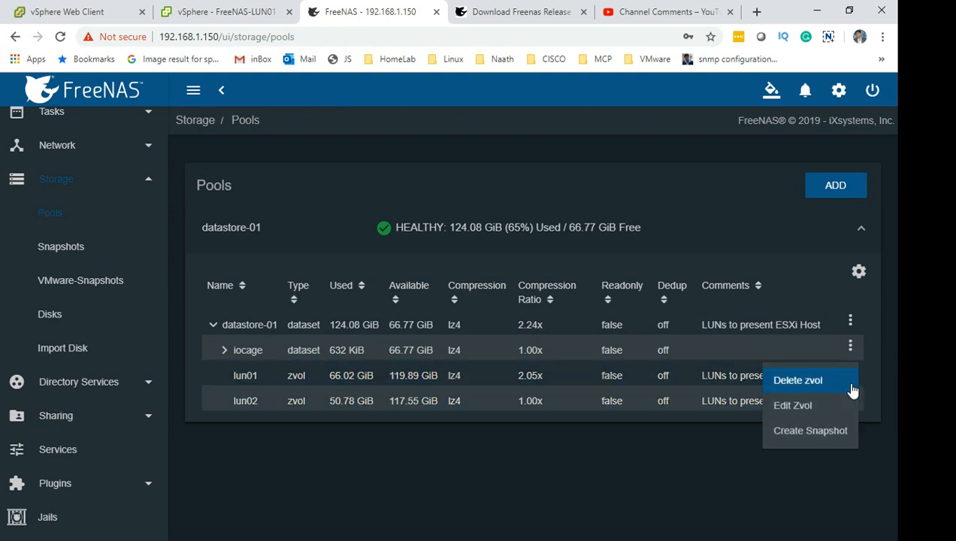
pyautogui.click(819, 410)
pyautogui.click(229, 240)
pyautogui.click(220, 256)
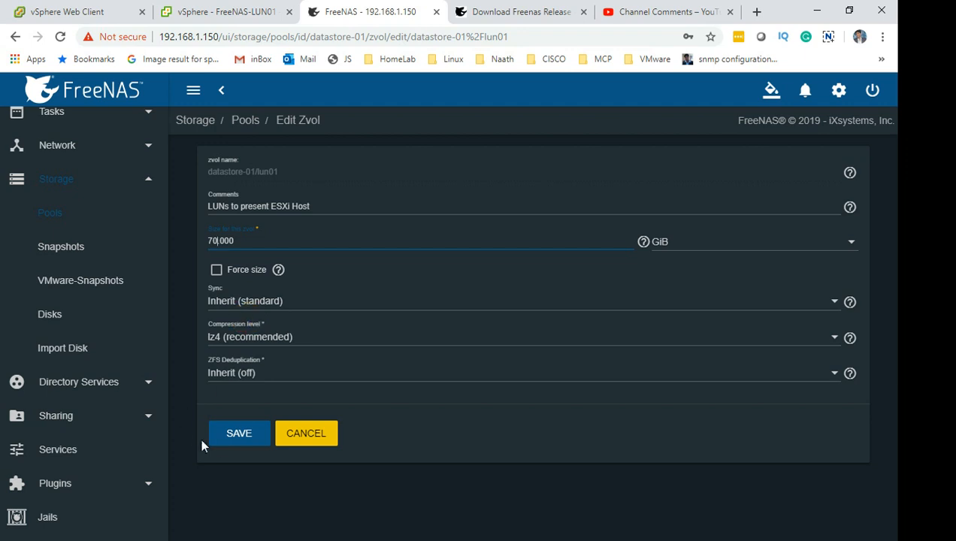
pyautogui.click(221, 444)
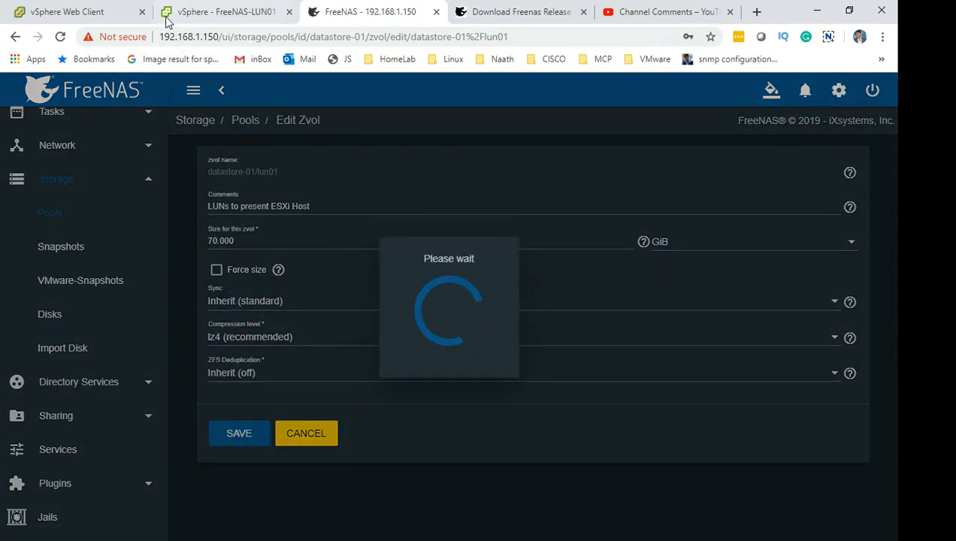
pyautogui.click(194, 12)
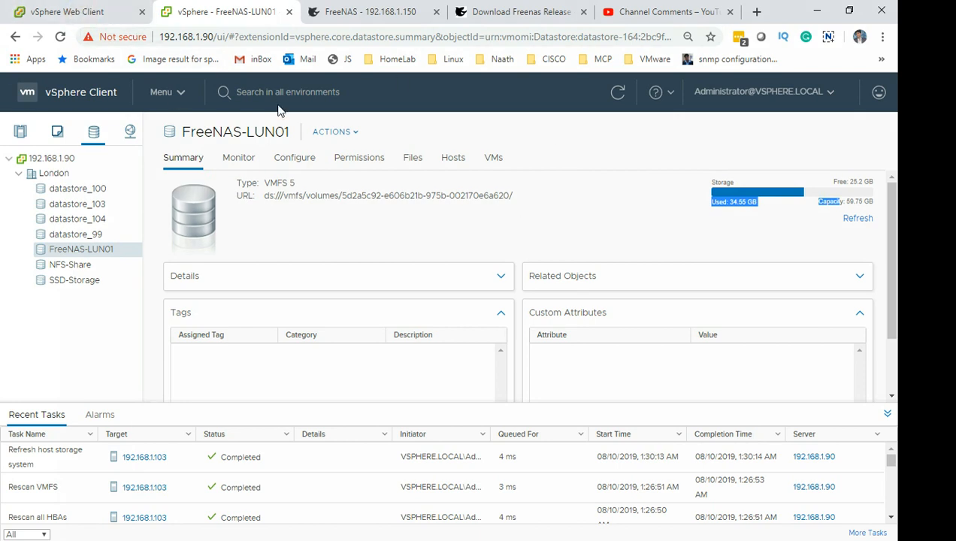
pyautogui.click(125, 295)
pyautogui.click(112, 247)
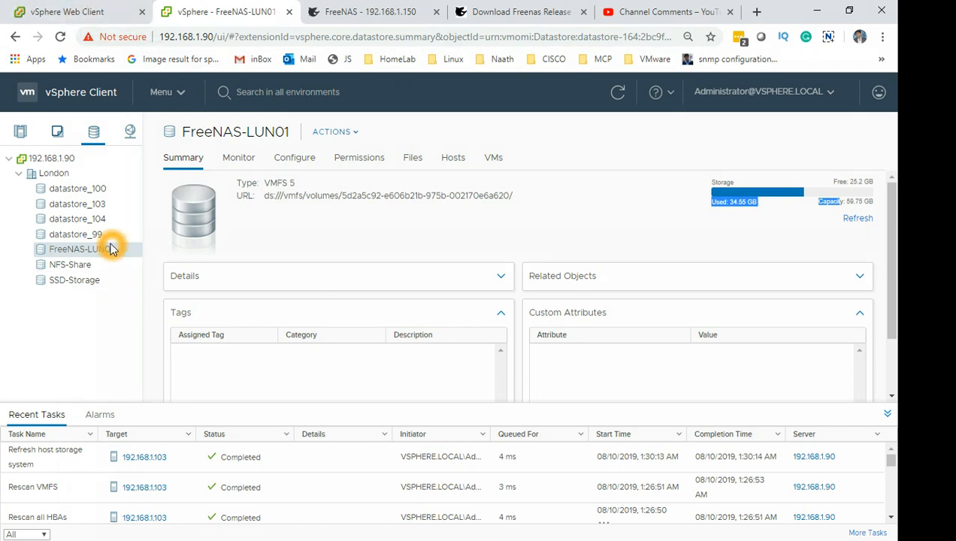
pyautogui.rightClick(106, 251)
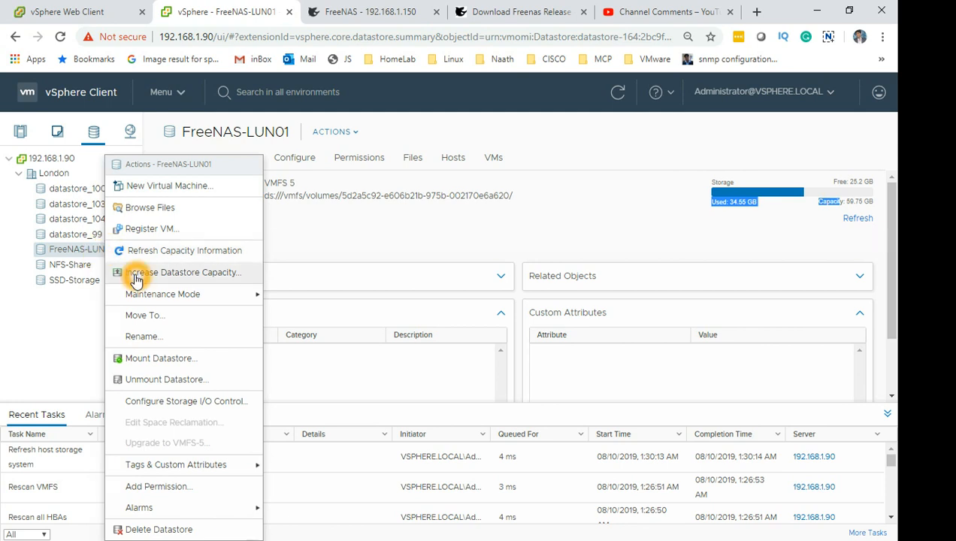
pyautogui.click(80, 254)
pyautogui.click(100, 251)
# - Switch to the vSphere Web Client, open the FreeNAS-LUN01 datastore's summary and refresh its storage capacity
pyautogui.click(58, 12)
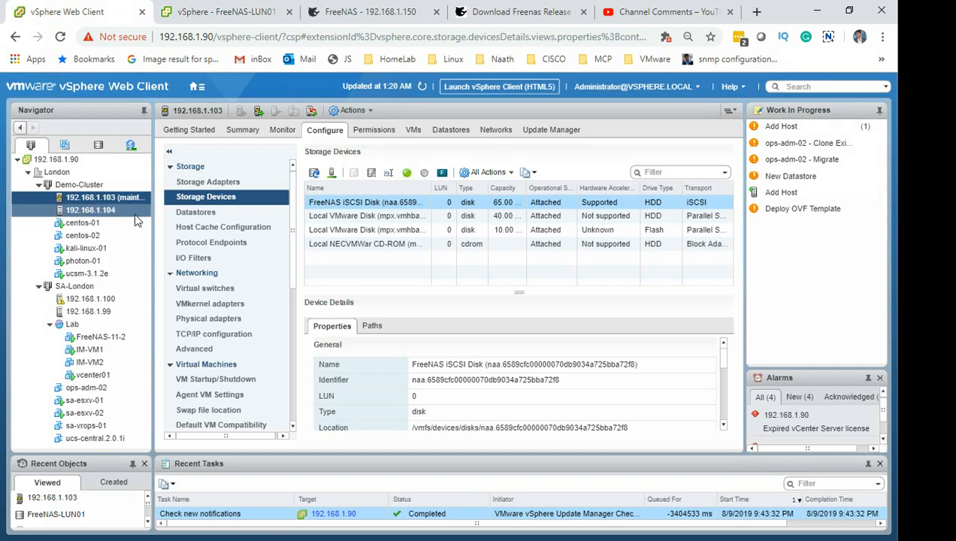
pyautogui.click(98, 144)
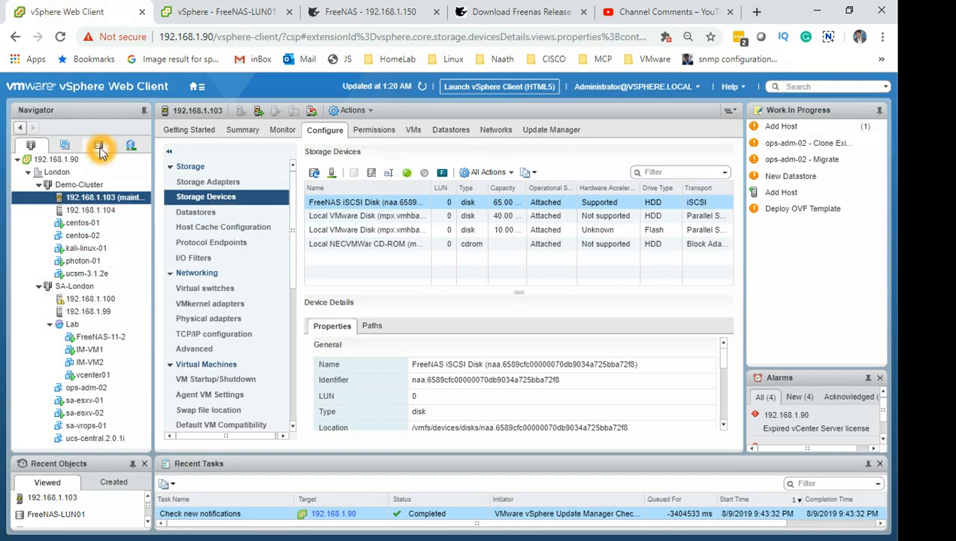
pyautogui.click(72, 235)
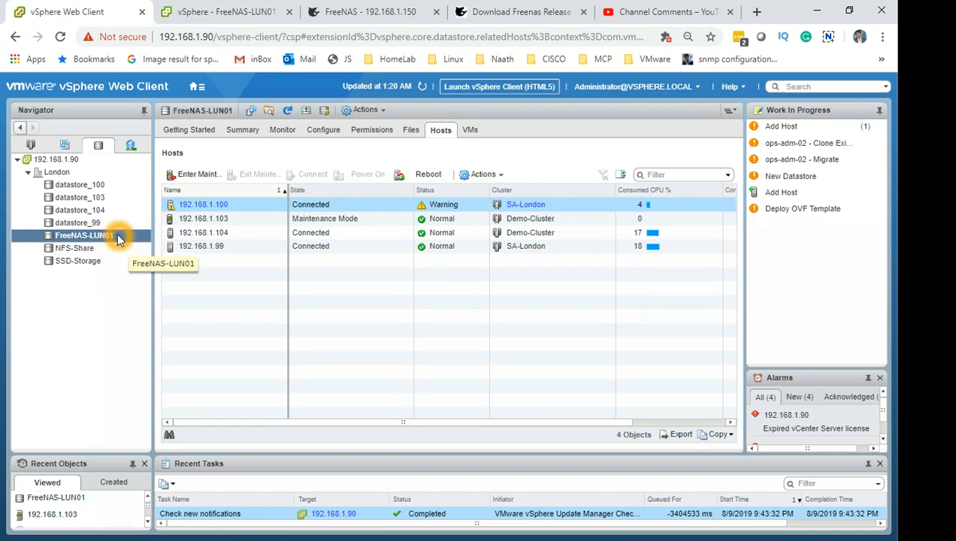
pyautogui.rightClick(118, 237)
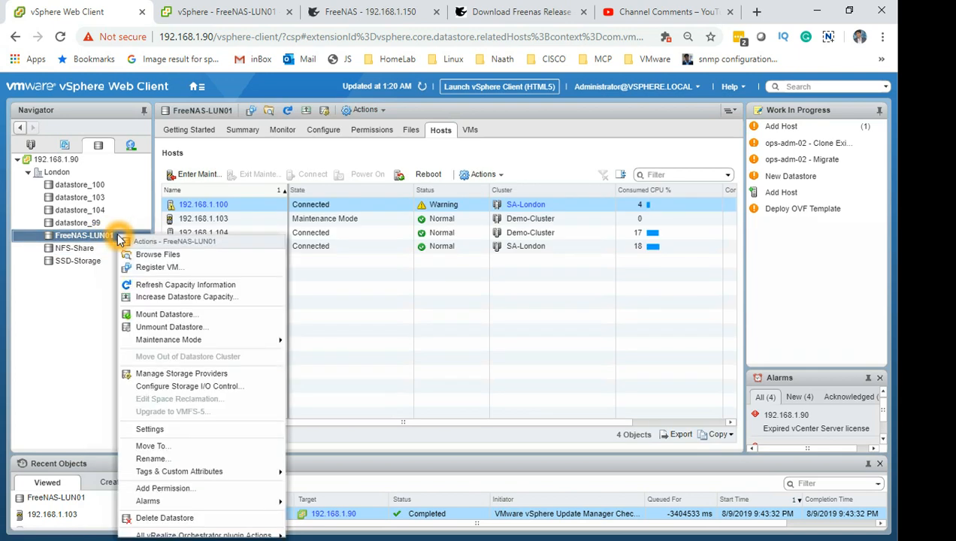
pyautogui.click(246, 129)
pyautogui.click(712, 179)
pyautogui.moveTo(706, 173)
pyautogui.mouseDown()
pyautogui.moveTo(698, 177)
pyautogui.moveTo(710, 175)
pyautogui.mouseUp()
pyautogui.click(724, 180)
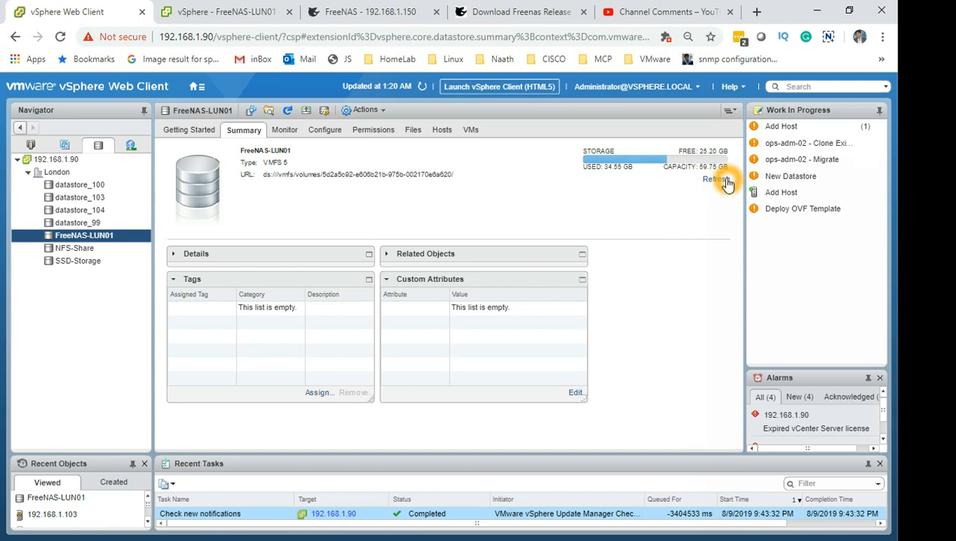
pyautogui.click(727, 184)
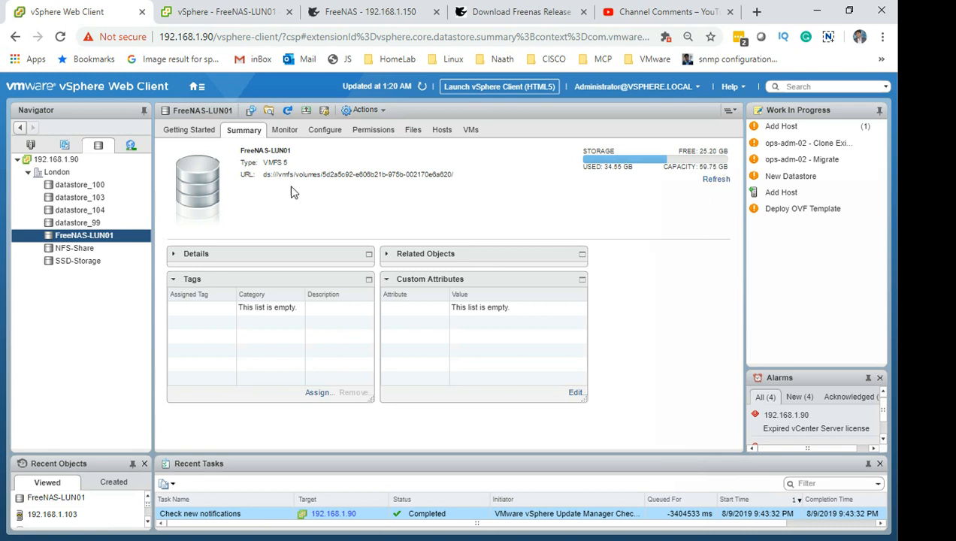
pyautogui.click(238, 212)
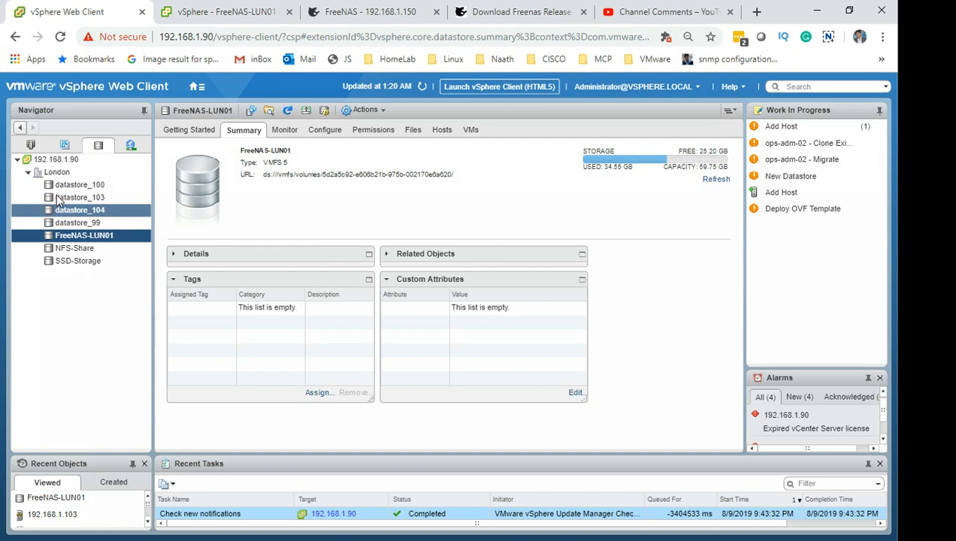
# - Return to the storage devices of host 192.168.1.103 and check the FreeNAS iSCSI disk's capacity
pyautogui.click(34, 142)
pyautogui.click(31, 144)
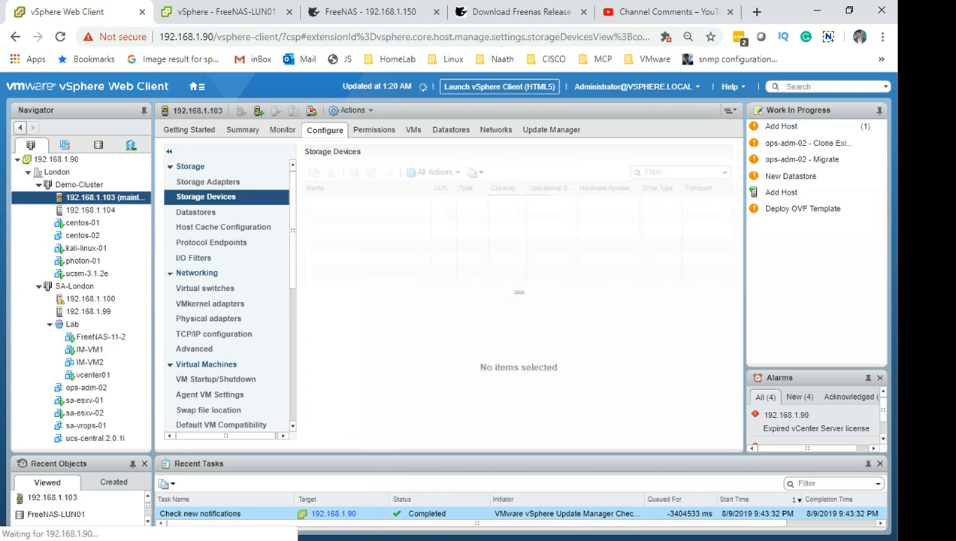
pyautogui.click(465, 268)
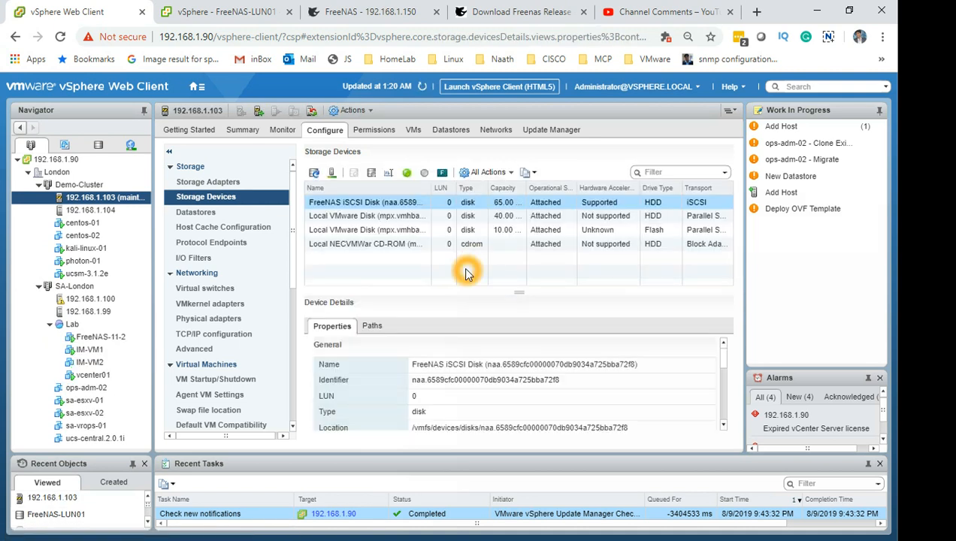
pyautogui.click(491, 202)
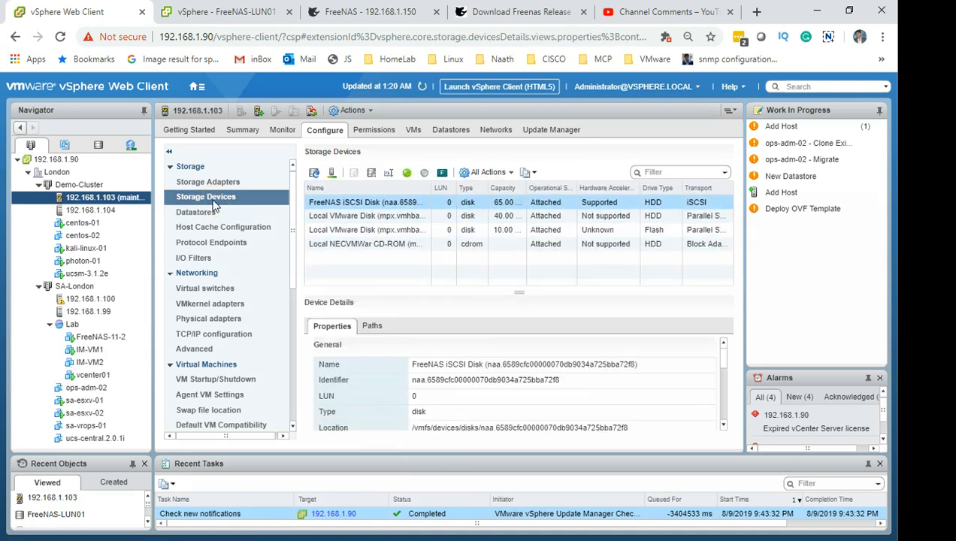
pyautogui.click(213, 199)
pyautogui.click(510, 204)
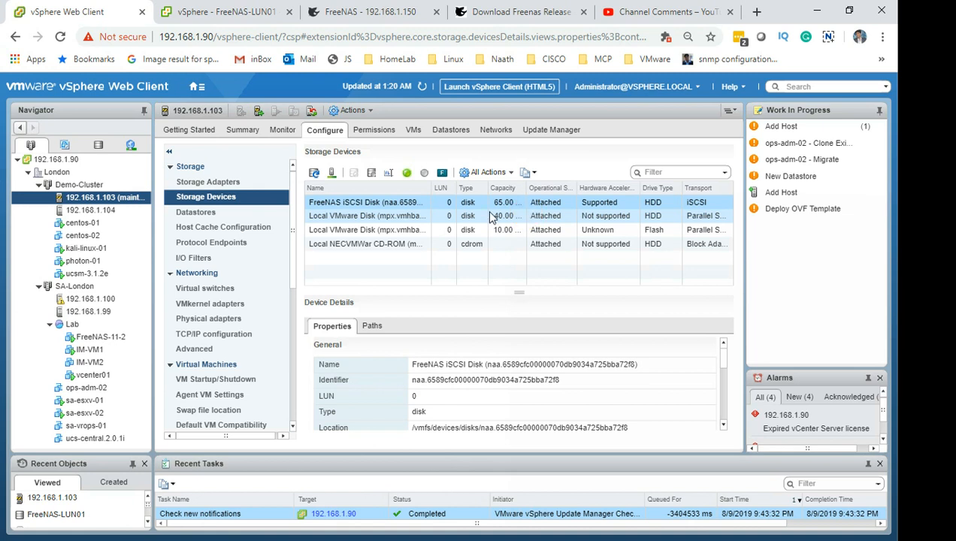
pyautogui.click(380, 199)
pyautogui.click(522, 209)
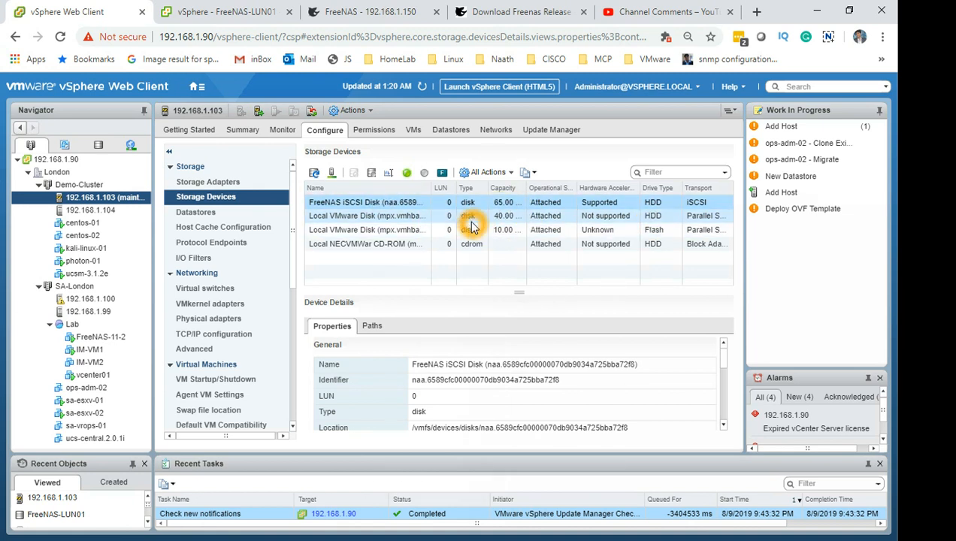
pyautogui.click(228, 199)
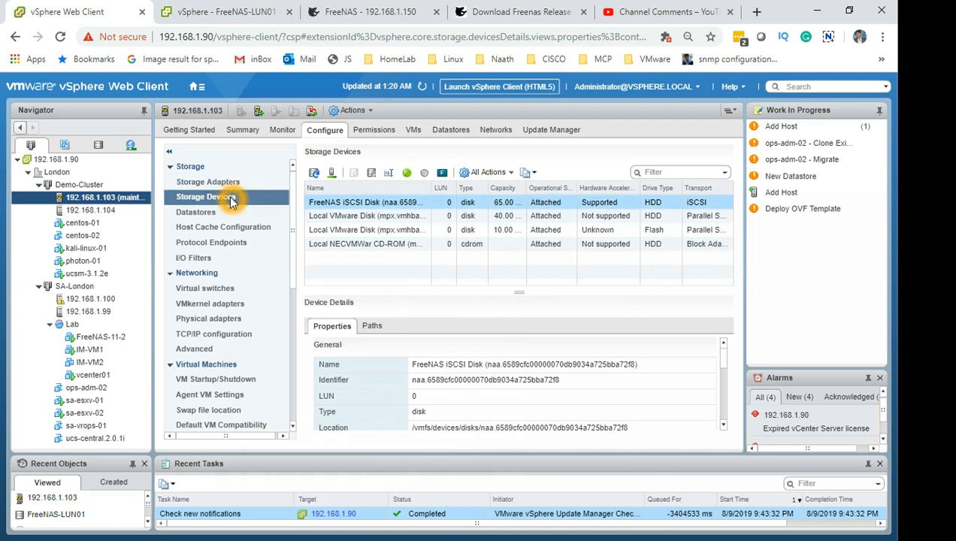
pyautogui.click(210, 202)
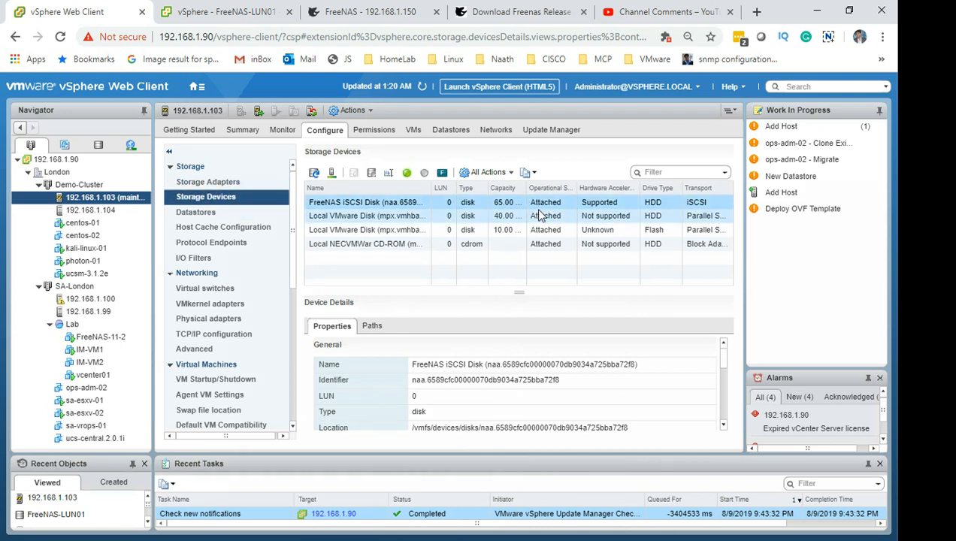
pyautogui.click(487, 205)
pyautogui.click(493, 202)
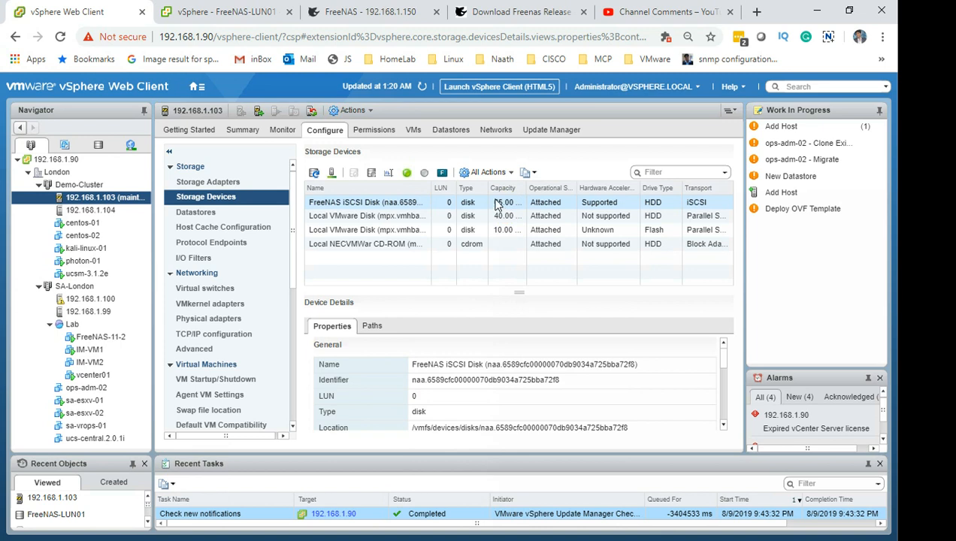
# - Refresh the storage information of host 192.168.1.103 and recheck the capacity of the FreeNAS iSCSI disk
pyautogui.click(316, 172)
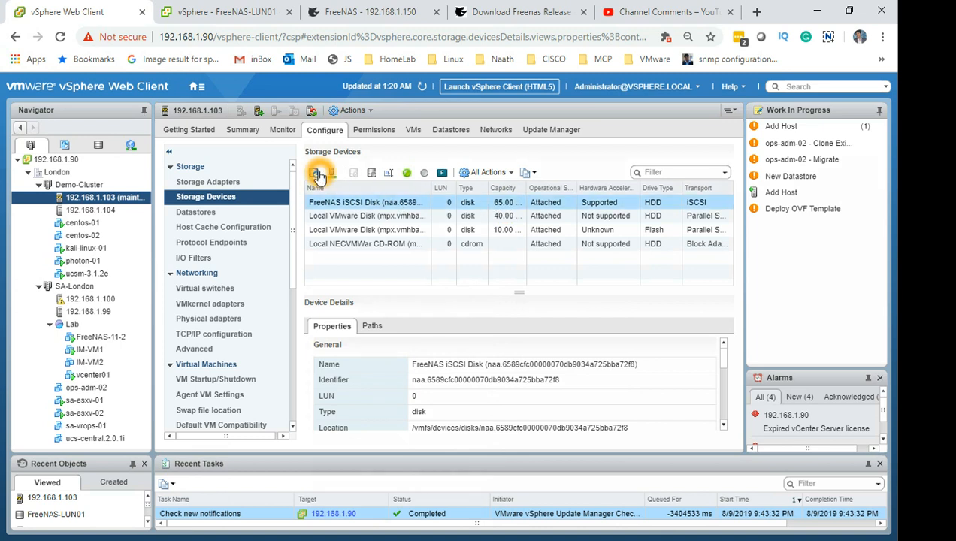
pyautogui.click(517, 218)
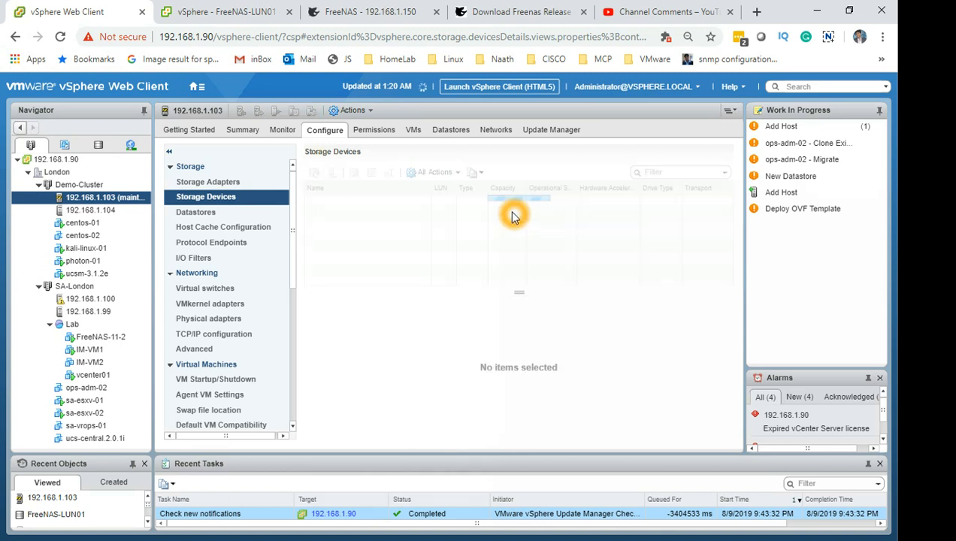
pyautogui.click(504, 214)
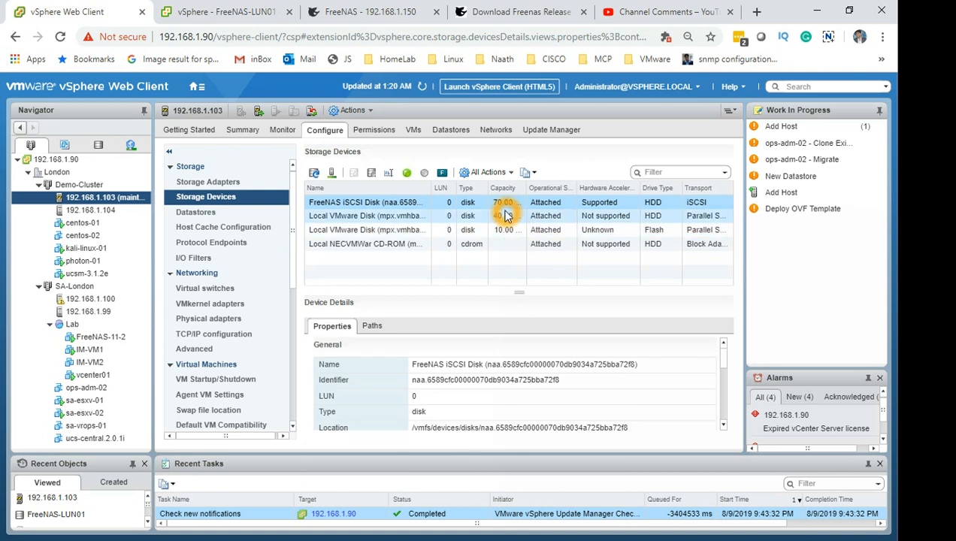
pyautogui.click(502, 211)
pyautogui.click(519, 208)
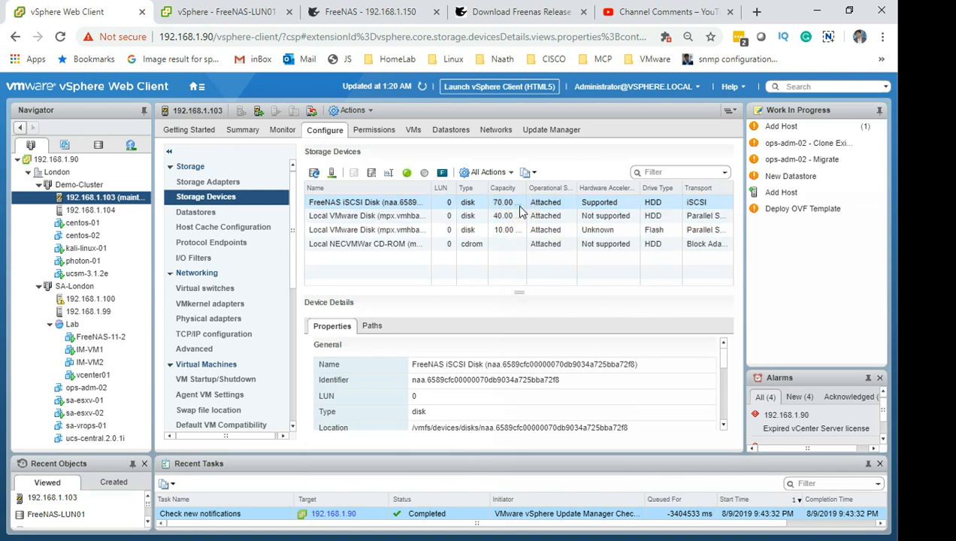
pyautogui.click(378, 204)
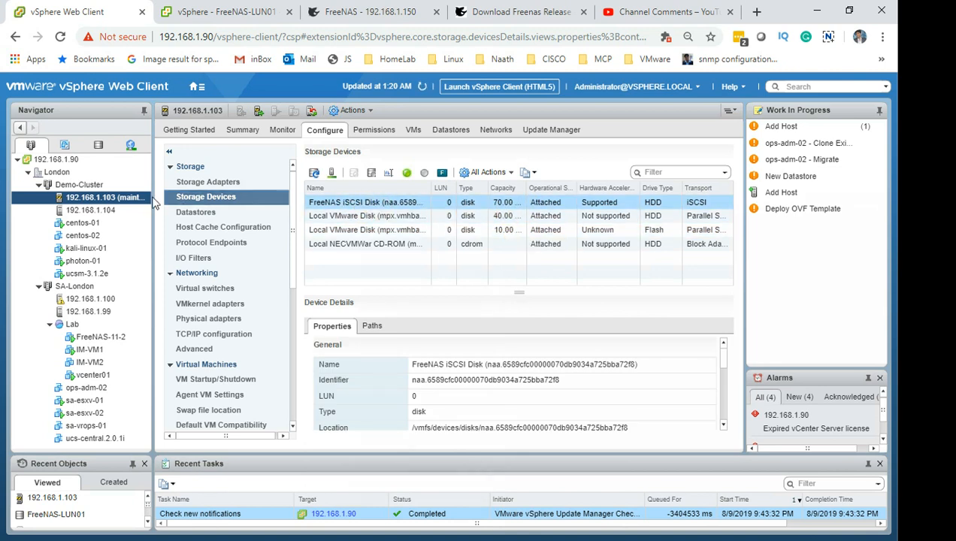
pyautogui.click(225, 211)
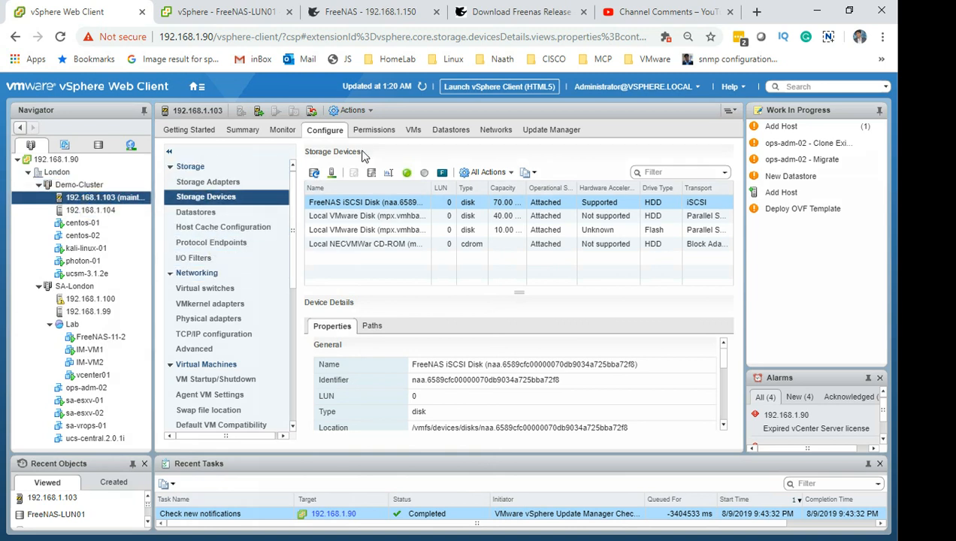
# - Open FreeNAS-LUN01 from the host's datastores and check its capacity in the summary
pyautogui.click(454, 129)
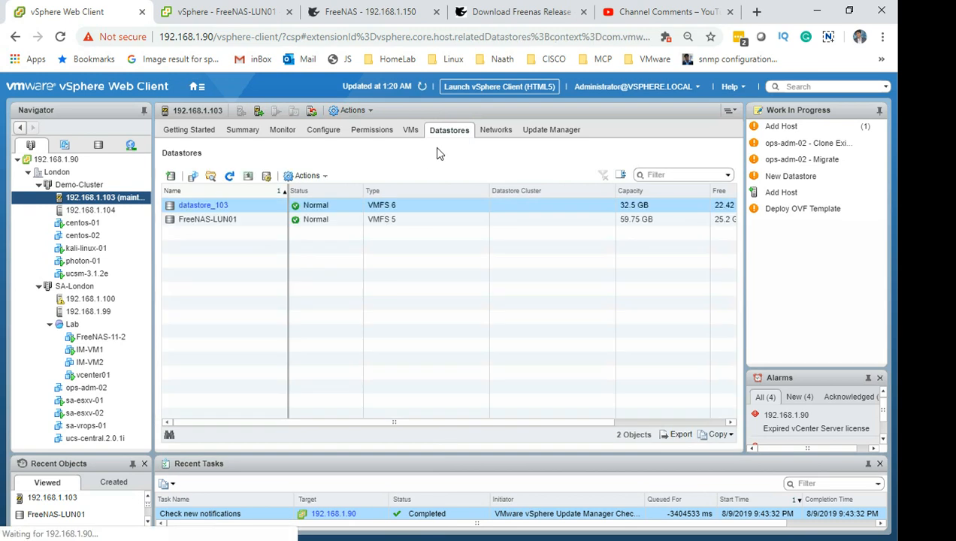
pyautogui.click(229, 223)
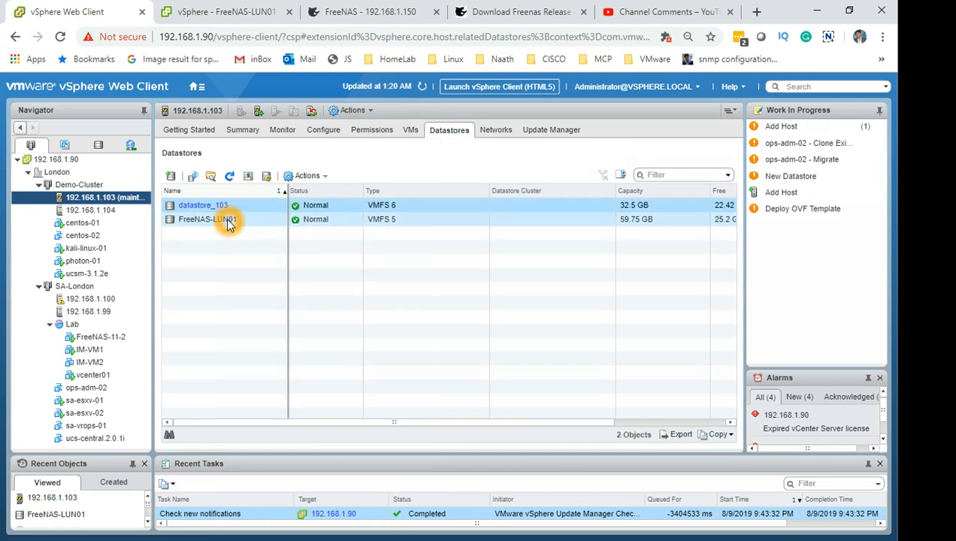
pyautogui.click(229, 220)
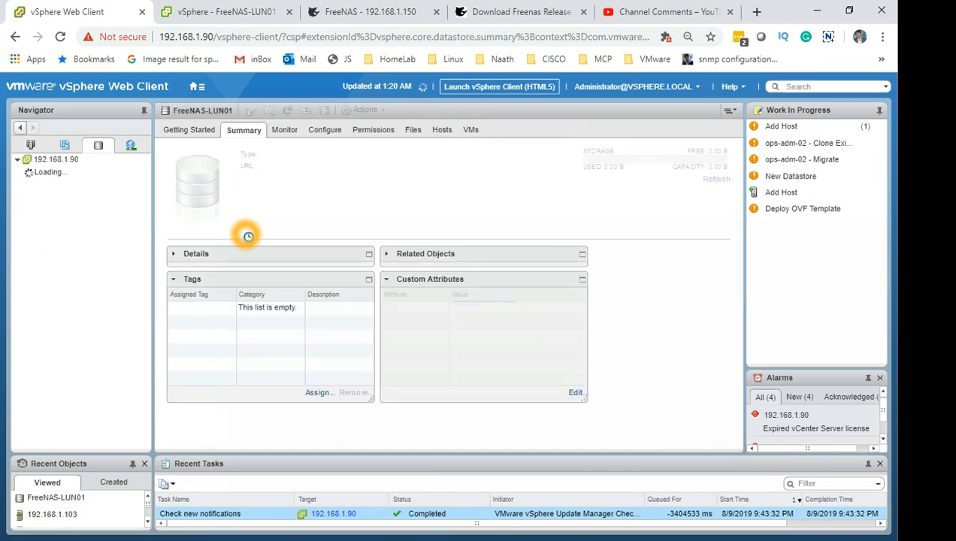
pyautogui.click(699, 168)
pyautogui.click(700, 169)
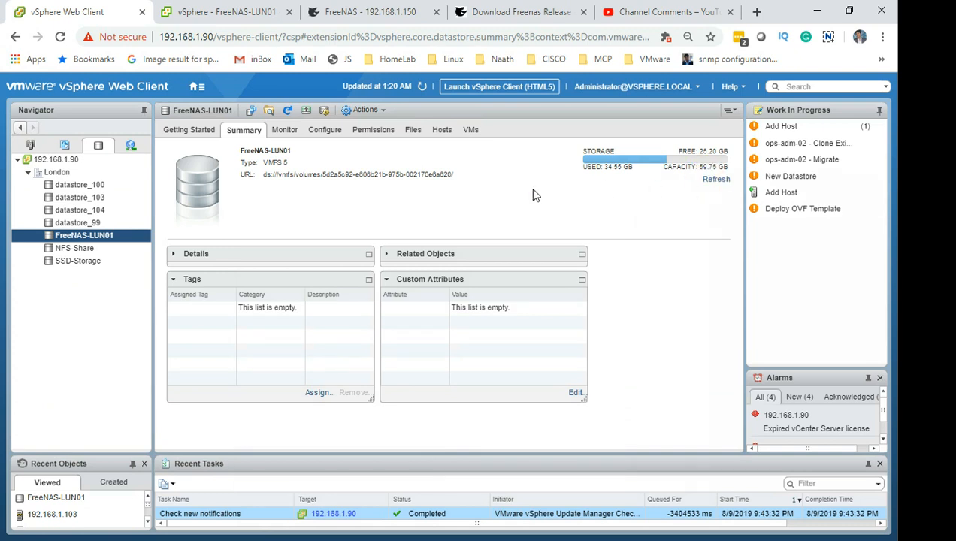
# - Start increasing the capacity of the FreeNAS-LUN01 datastore, select the FreeNAS iSCSI disk as the device and continue to the configuration
pyautogui.click(131, 237)
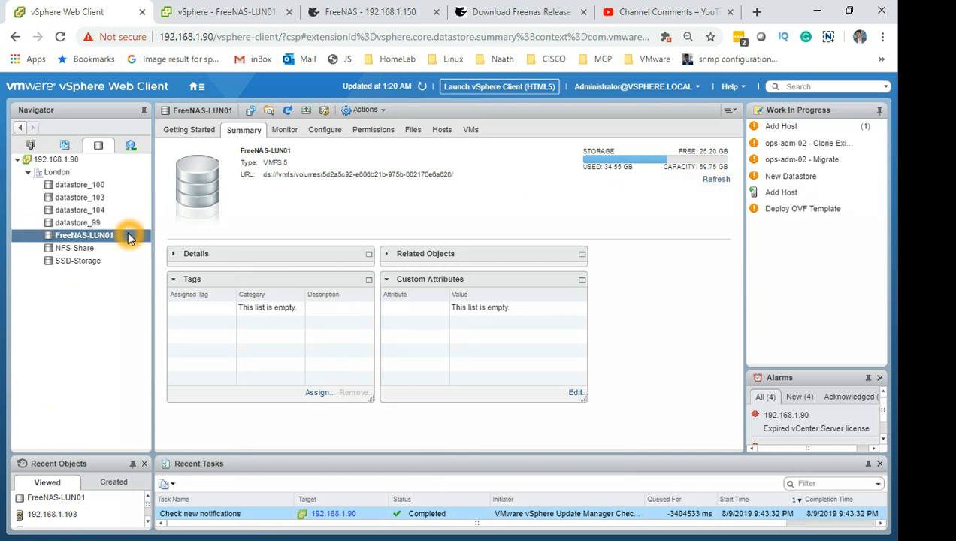
pyautogui.rightClick(129, 238)
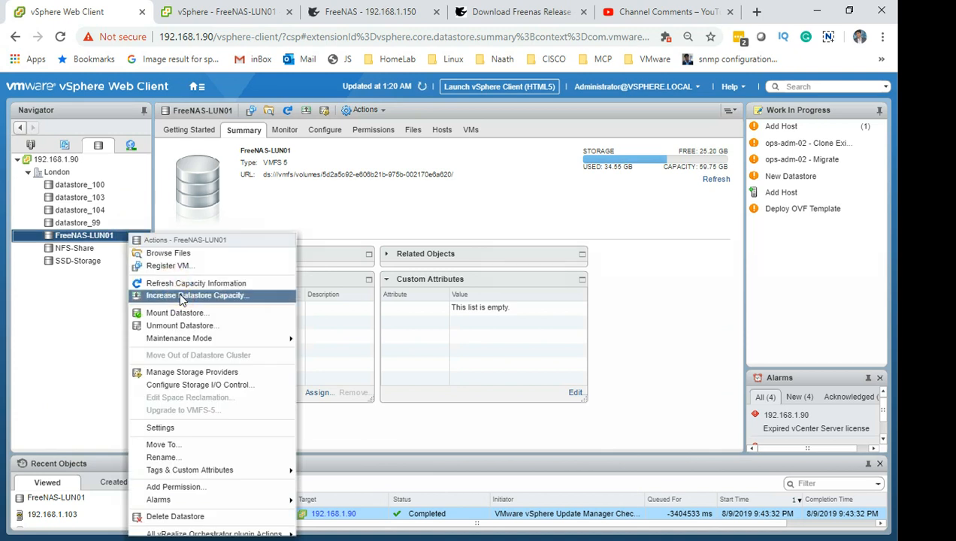
pyautogui.click(184, 296)
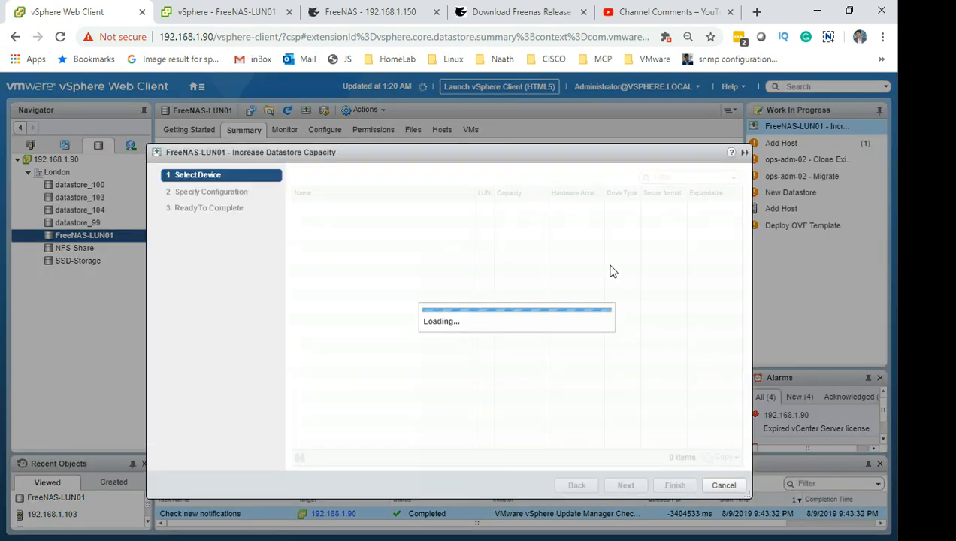
pyautogui.click(610, 265)
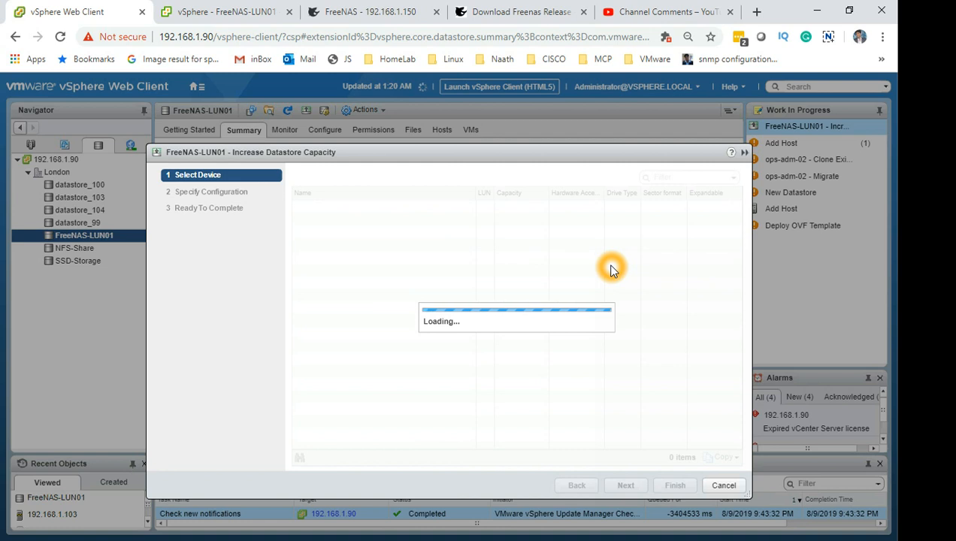
pyautogui.click(518, 211)
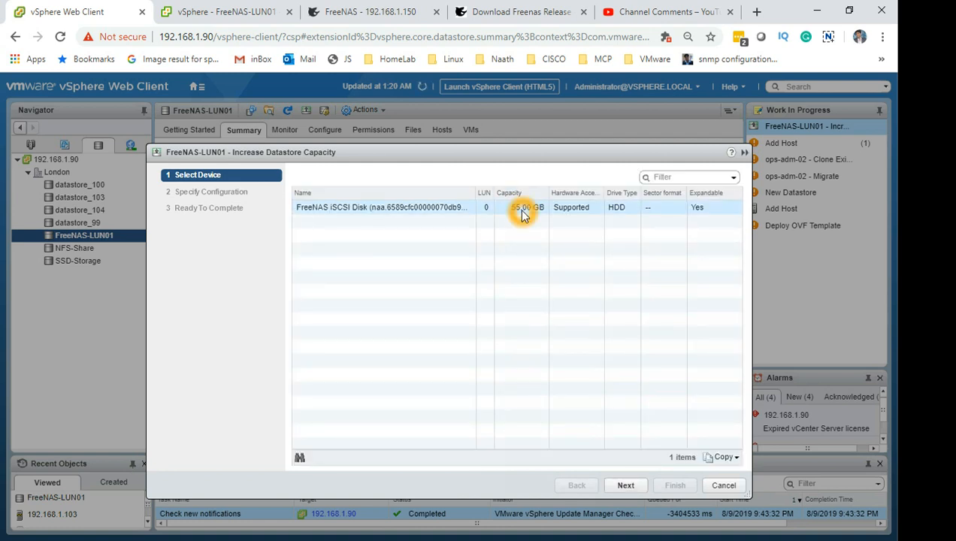
pyautogui.click(643, 486)
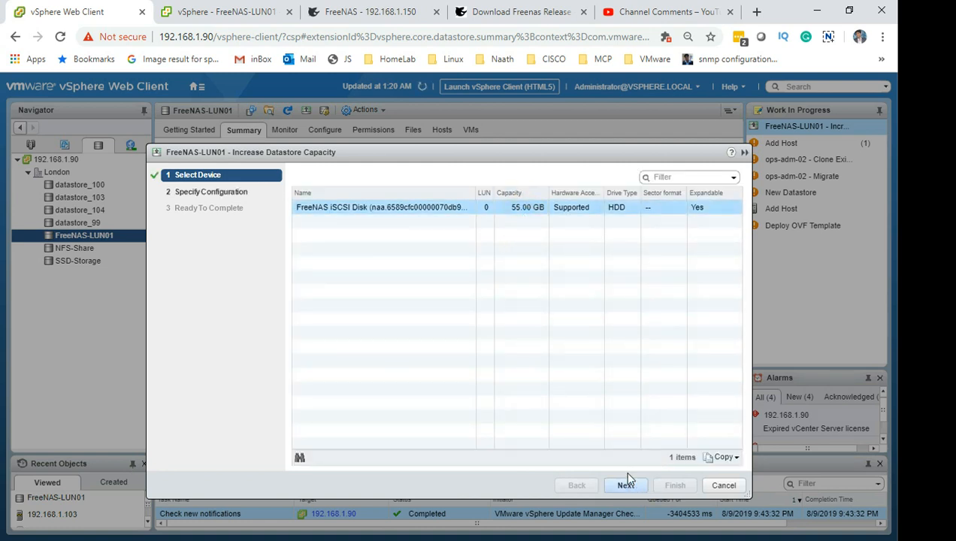
pyautogui.click(629, 488)
# - Choose the partition configuration that uses the 10.00 GB of free space to expand the FreeNAS-LUN01 datastore
pyautogui.click(603, 355)
pyautogui.click(598, 355)
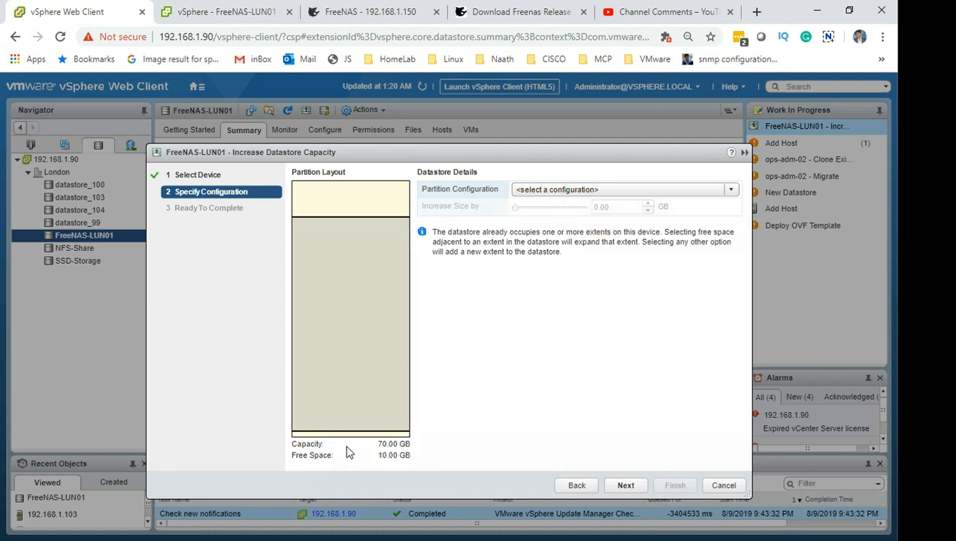
pyautogui.click(378, 458)
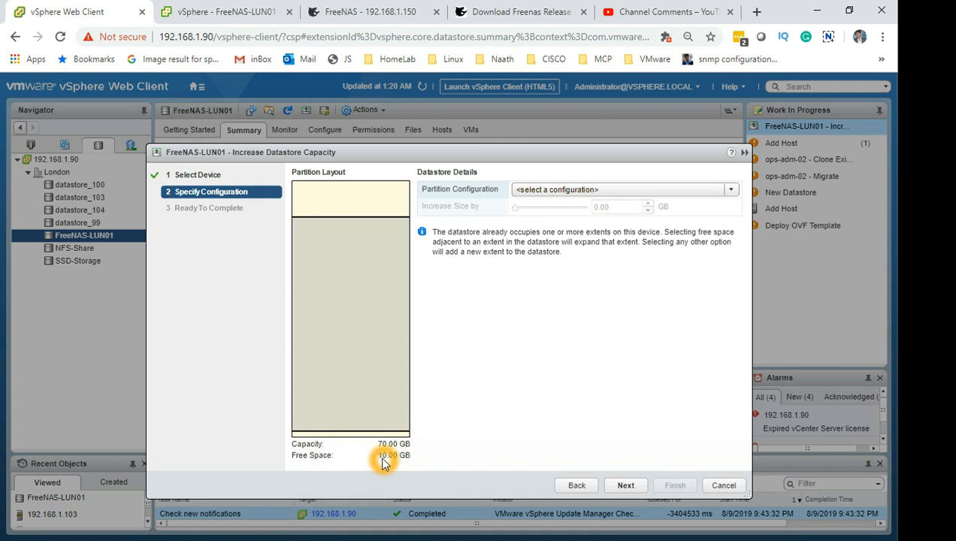
pyautogui.click(375, 439)
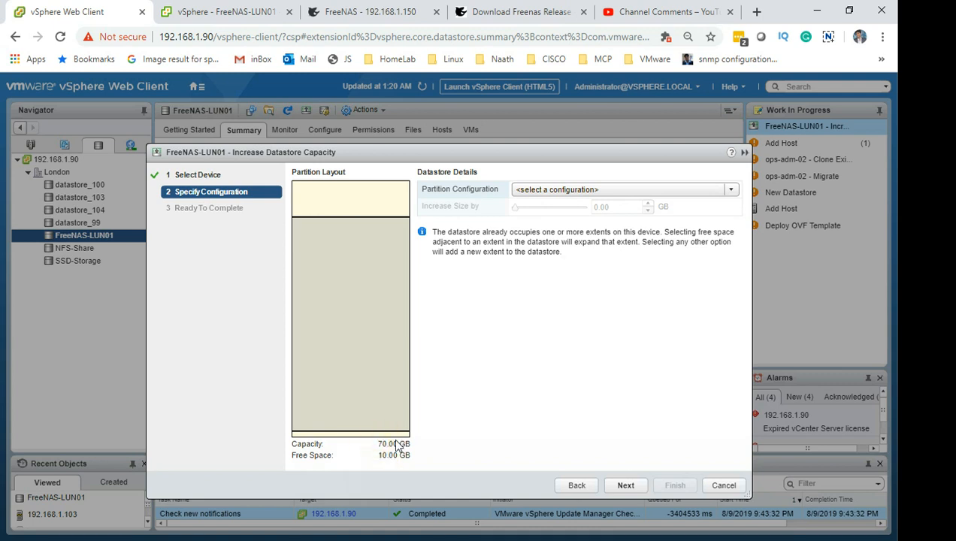
pyautogui.click(613, 190)
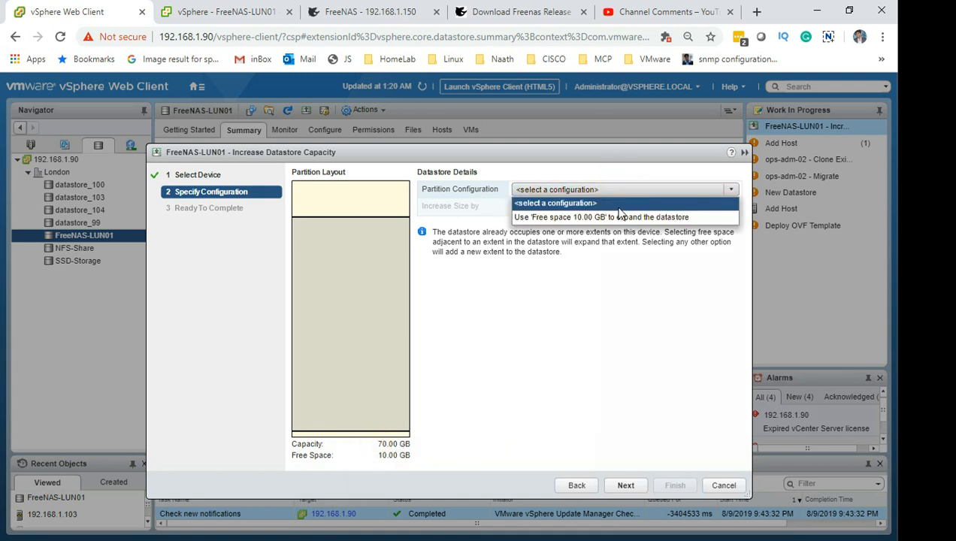
pyautogui.click(623, 218)
pyautogui.click(646, 203)
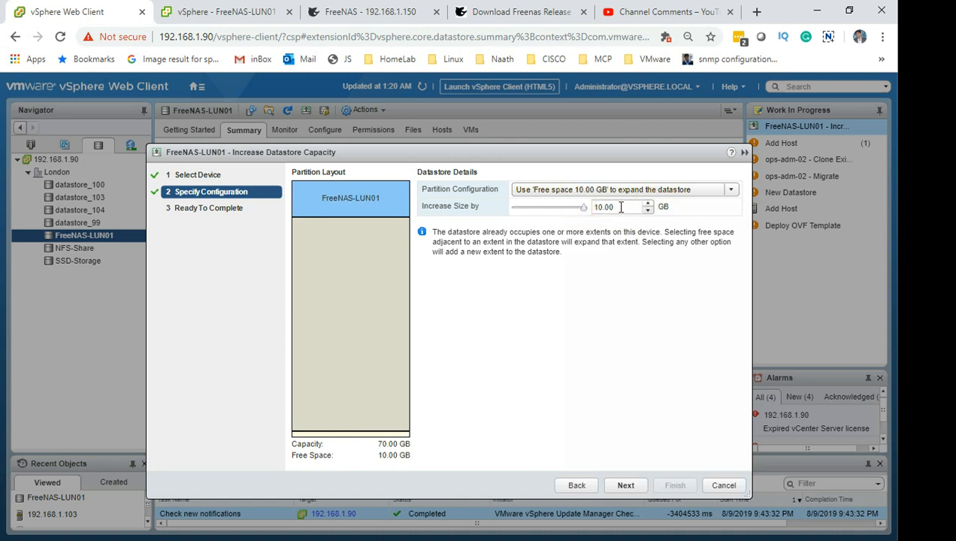
pyautogui.click(652, 191)
pyautogui.click(642, 204)
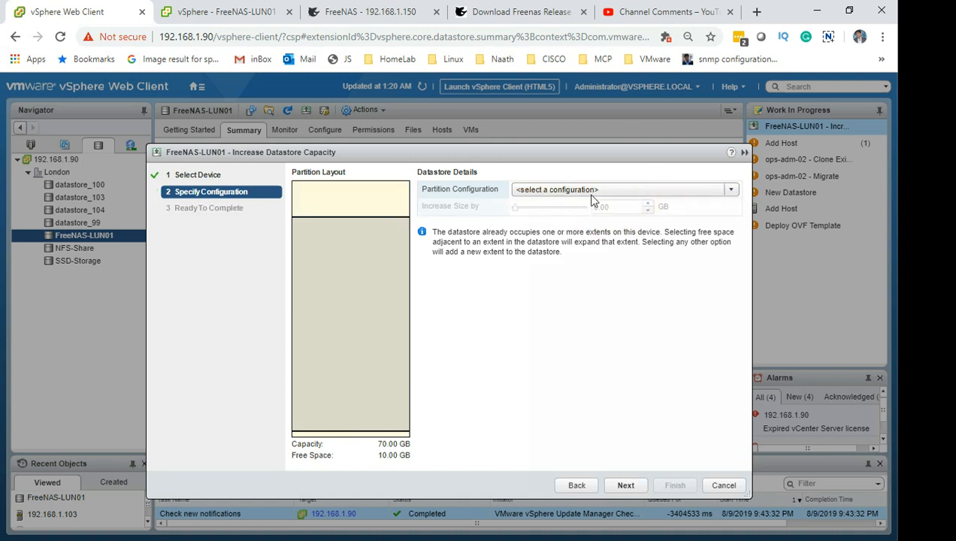
pyautogui.click(593, 190)
pyautogui.click(588, 217)
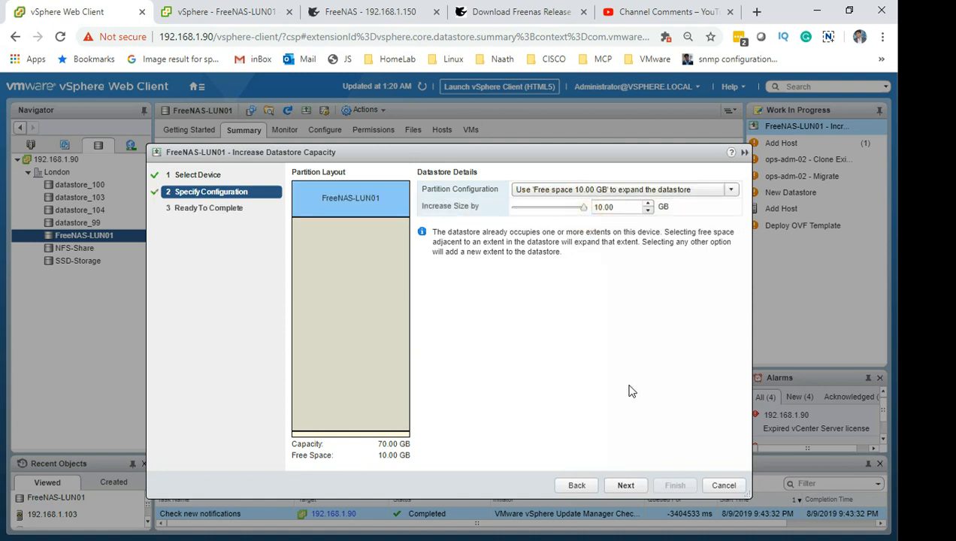
# - Set the size increase for FreeNAS-LUN01 to 5 GB and complete the datastore expansion
pyautogui.click(599, 207)
pyautogui.moveTo(579, 208); pyautogui.dragTo(550, 206)
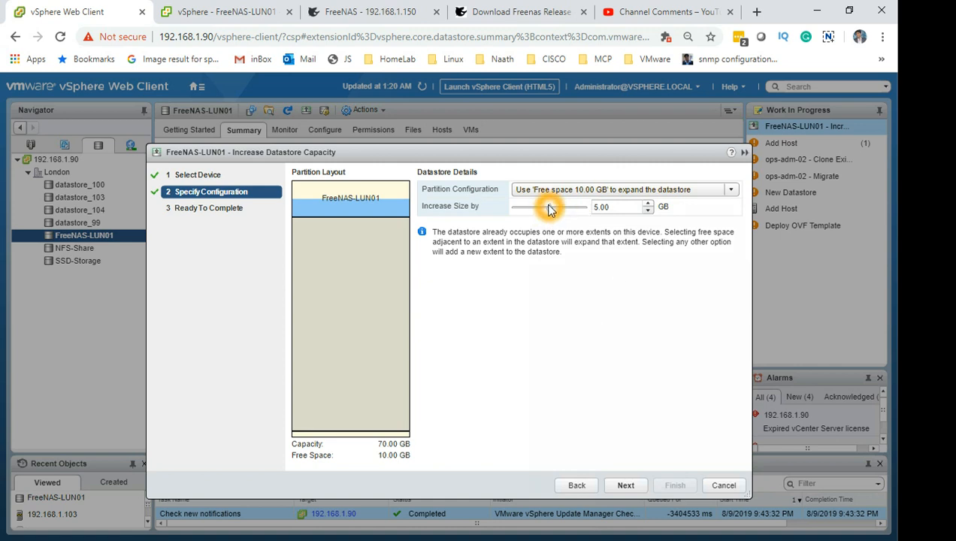
pyautogui.moveTo(554, 211); pyautogui.dragTo(592, 208)
pyautogui.click(605, 208)
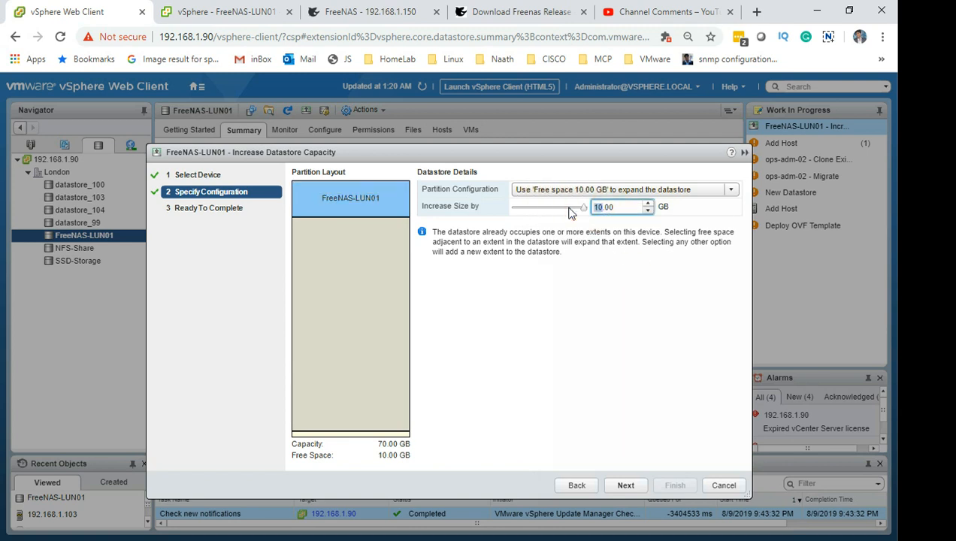
pyautogui.write('5')
pyautogui.click(637, 485)
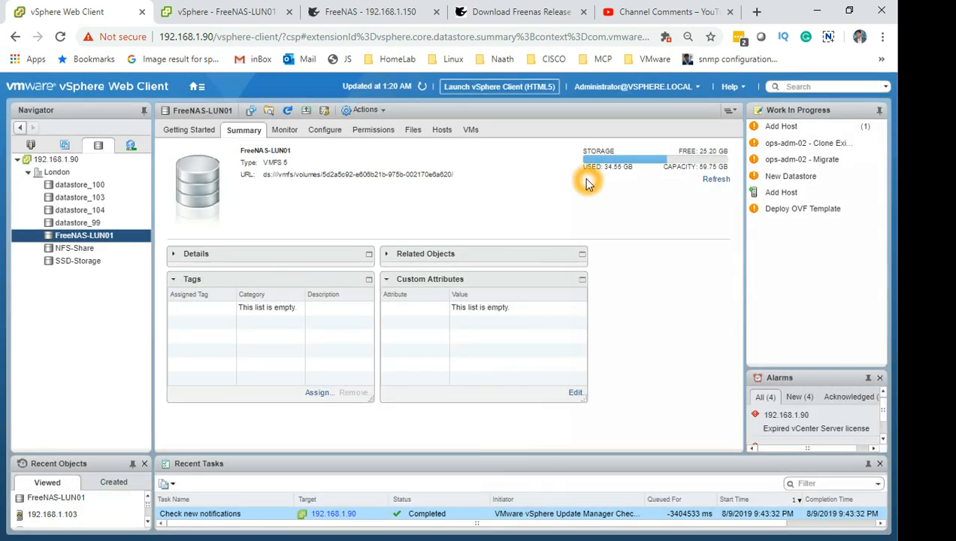
# - Refresh the FreeNAS-LUN01 summary and check the datastore's storage capacity
pyautogui.click(707, 181)
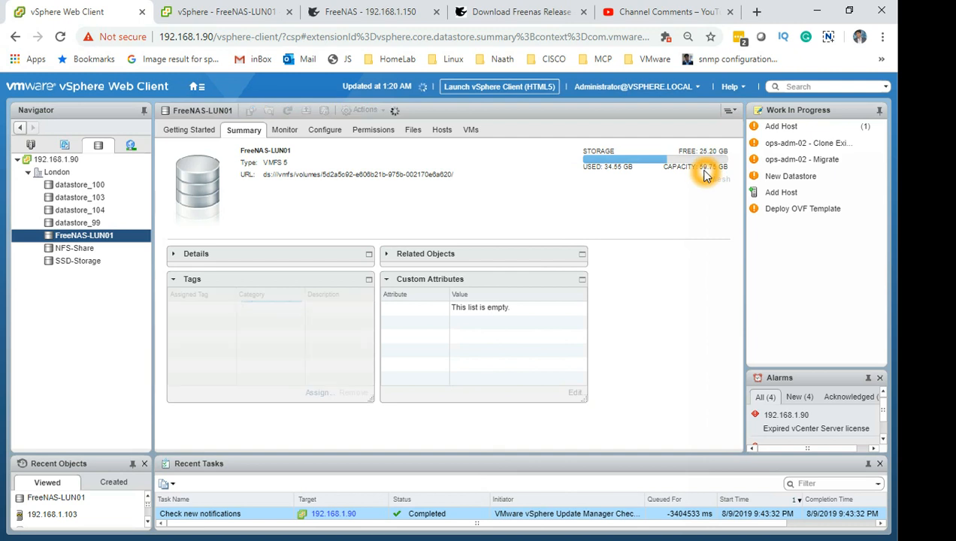
pyautogui.click(714, 179)
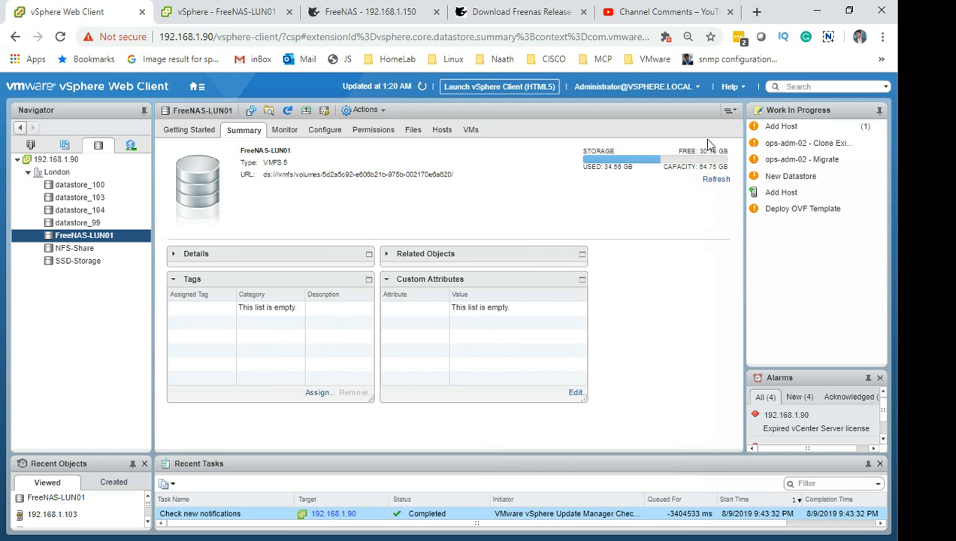
pyautogui.click(605, 217)
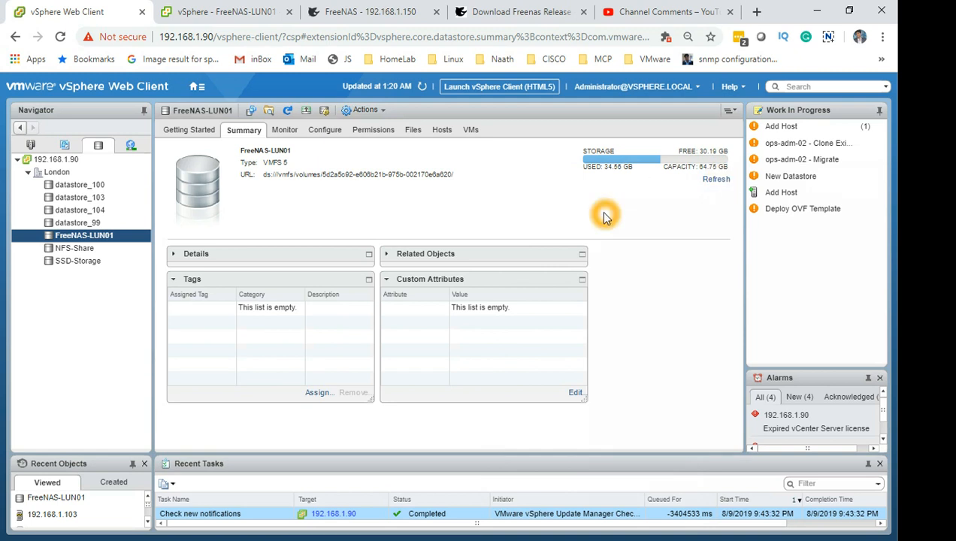
# - Return to the datastores of host 192.168.1.103, review the Prepare ESXi Host slide in PowerPoint, and switch back to the vSphere Web Client
pyautogui.click(117, 197)
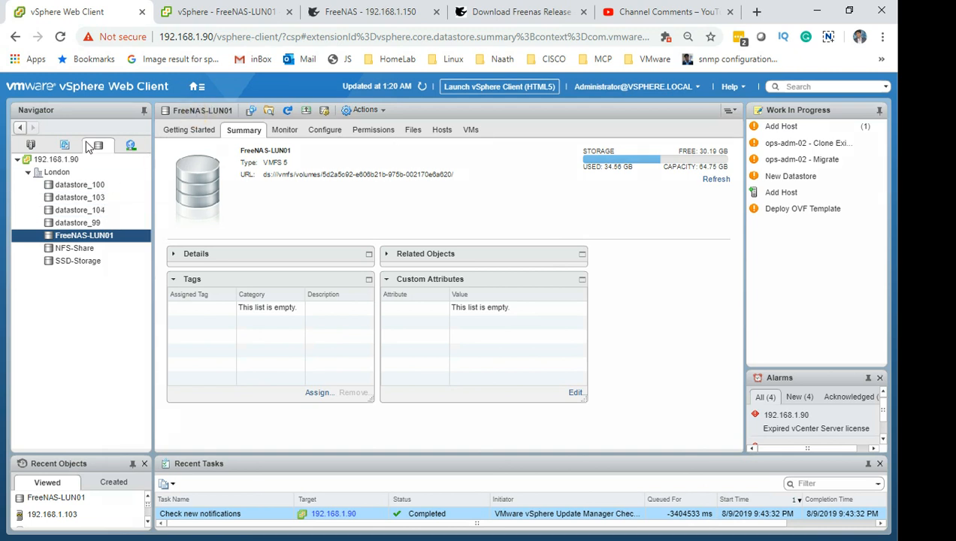
pyautogui.click(28, 145)
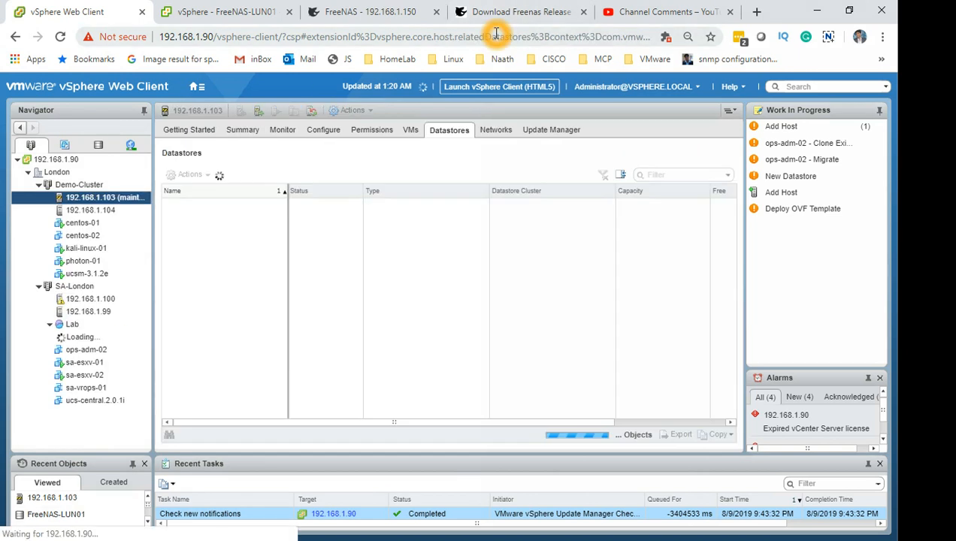
pyautogui.hotkey('alt', 'Tab')
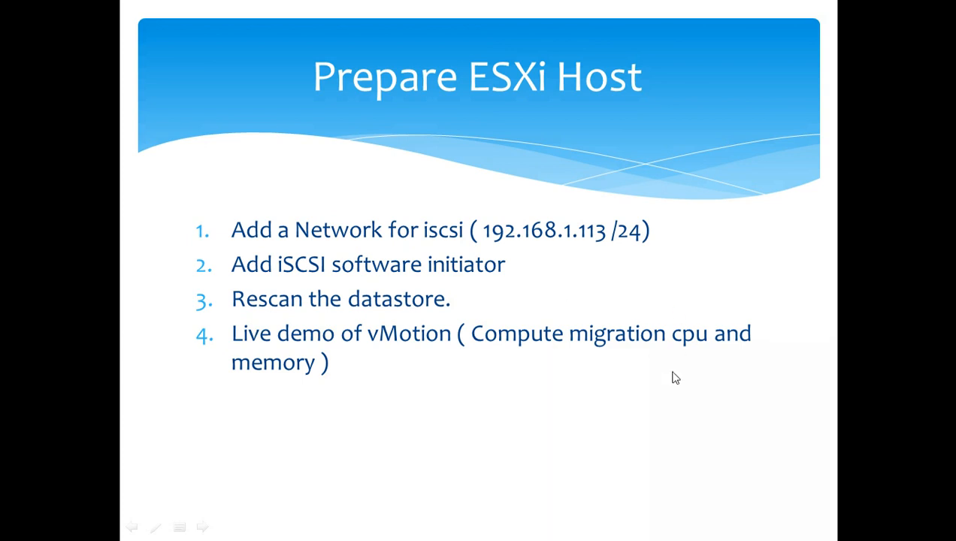
pyautogui.hotkey('alt', 'Tab')
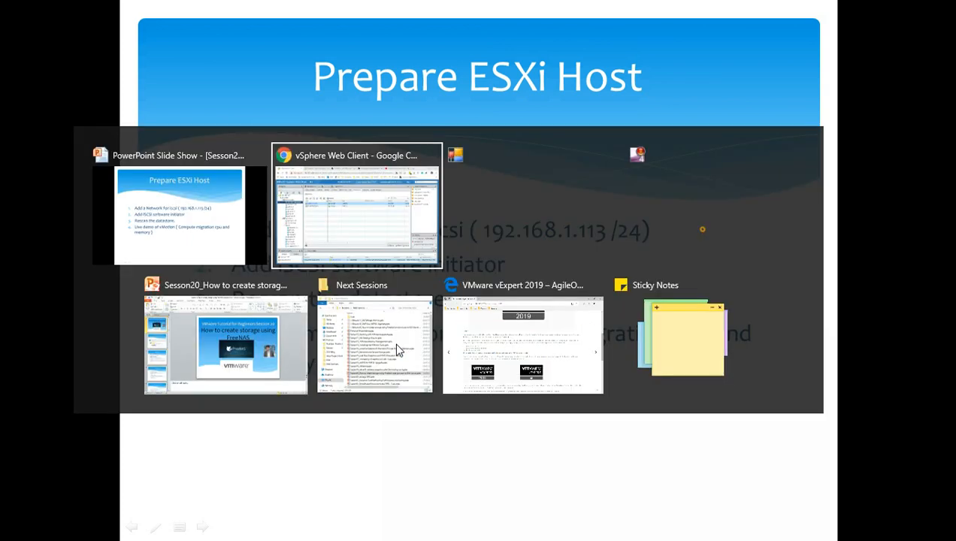
pyautogui.click(383, 209)
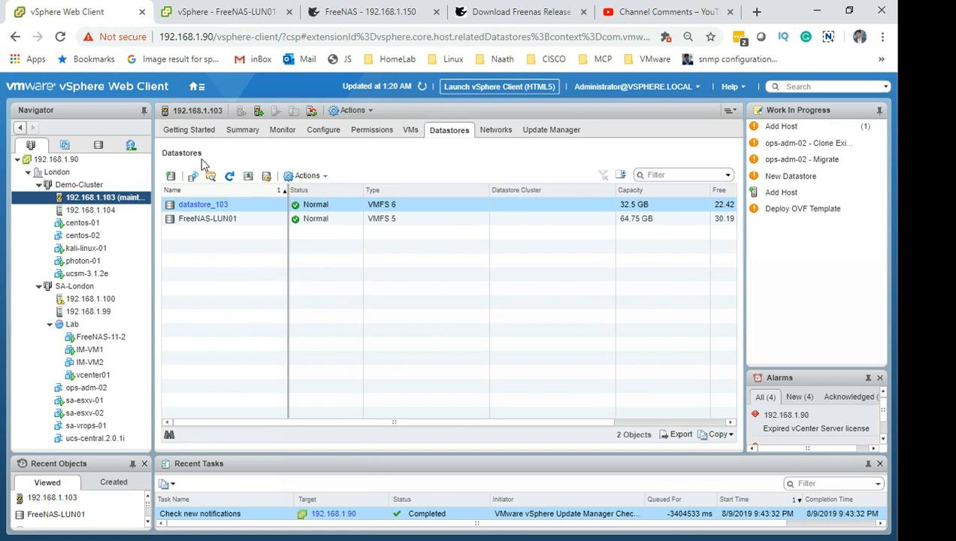
# - Take host 192.168.1.103 out of maintenance mode and refresh the inventory
pyautogui.click(143, 203)
pyautogui.click(490, 347)
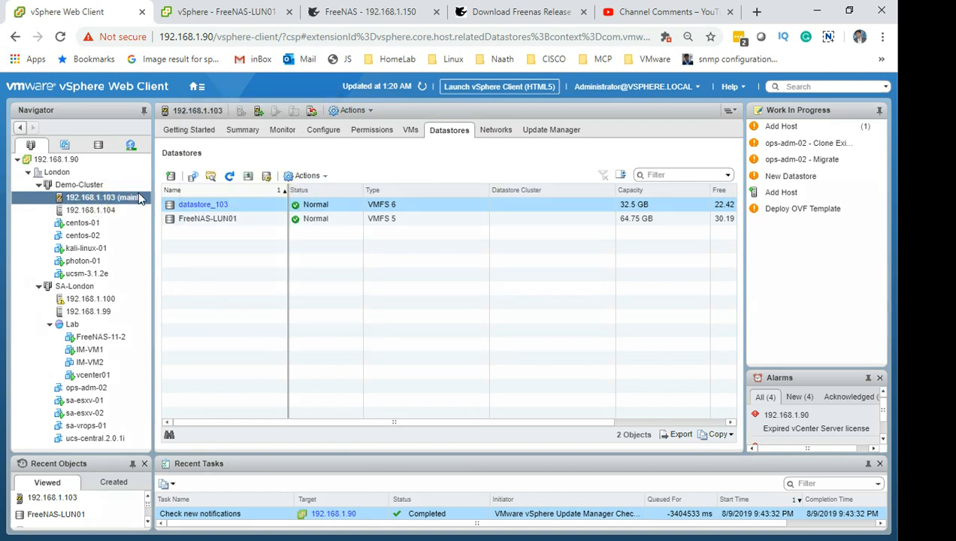
pyautogui.rightClick(132, 197)
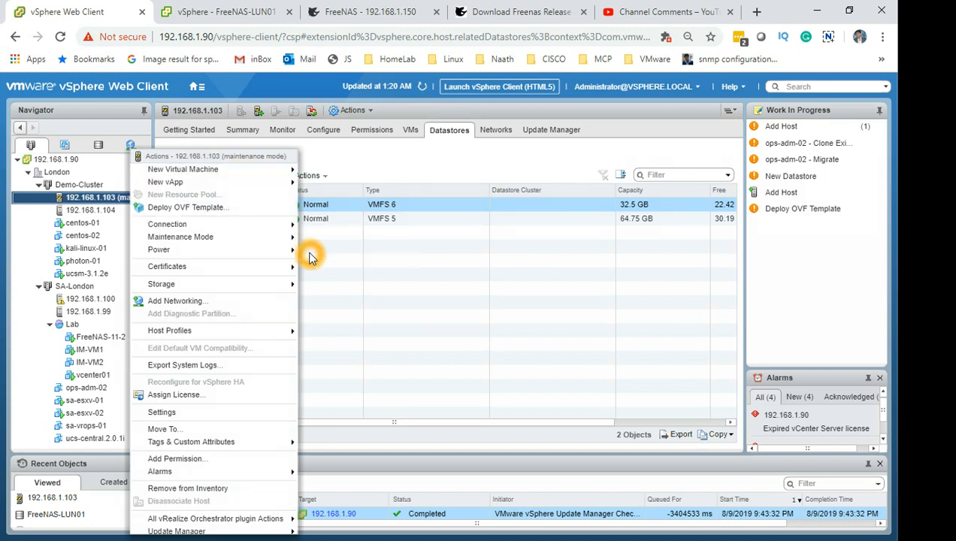
pyautogui.moveTo(263, 239)
pyautogui.click(328, 250)
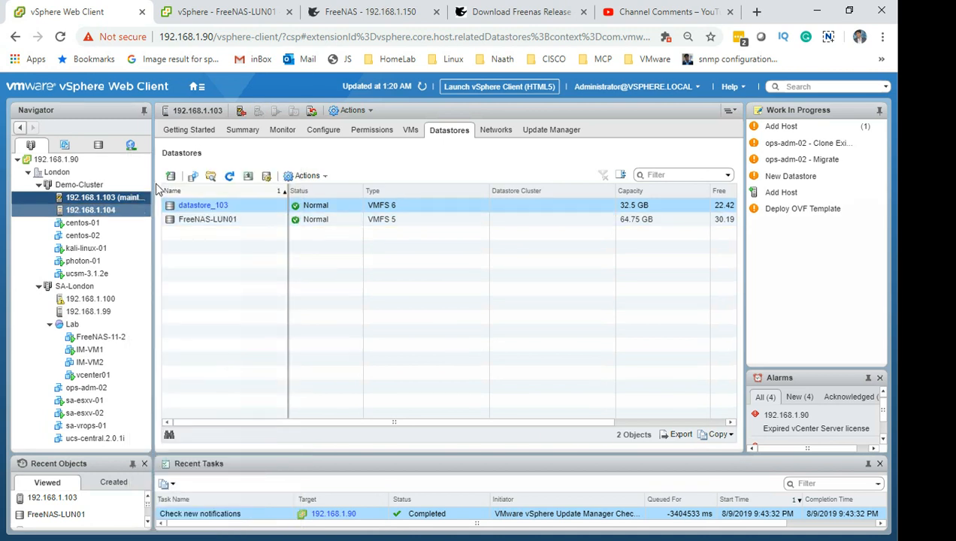
pyautogui.click(199, 205)
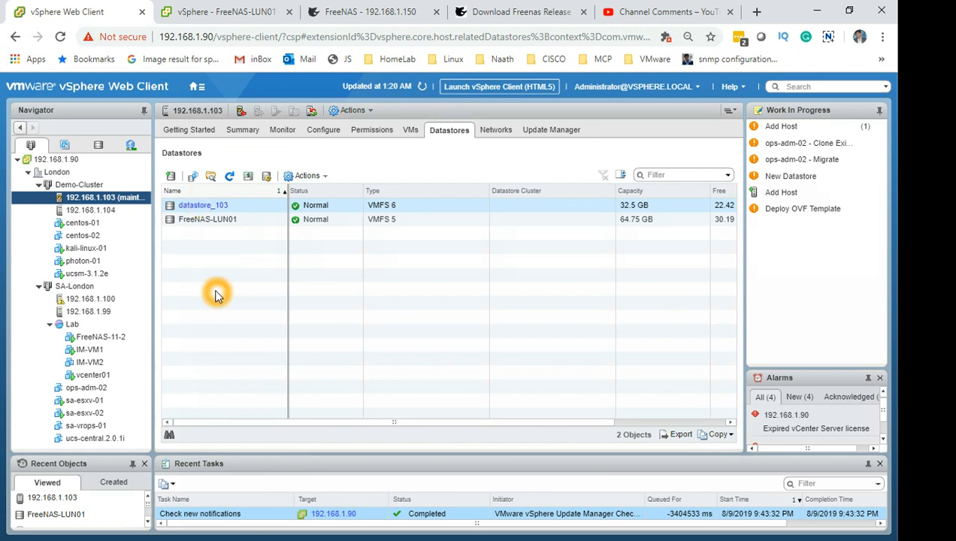
pyautogui.click(421, 89)
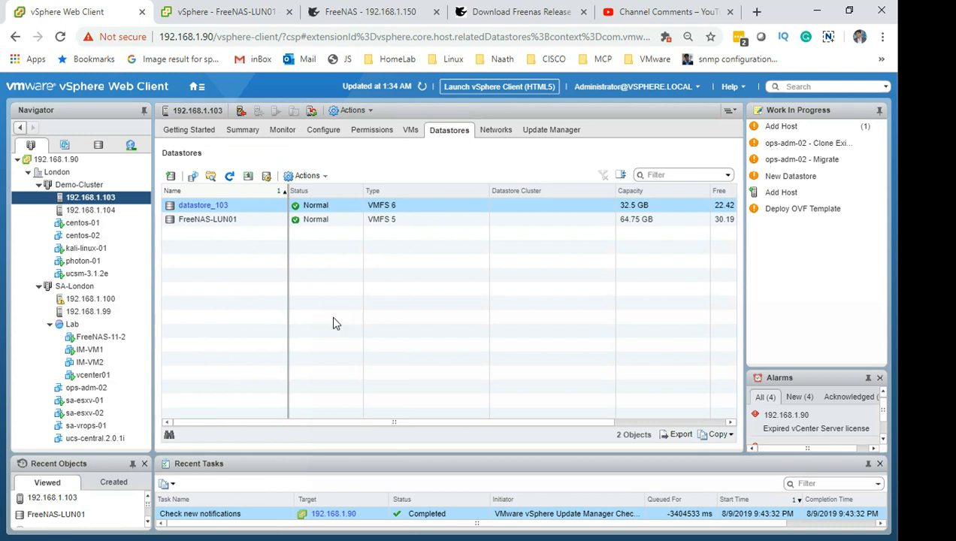
# - Enable the vMotion service on the Management Network VMkernel adapter vmk0 of host 192.168.1.103
pyautogui.click(408, 136)
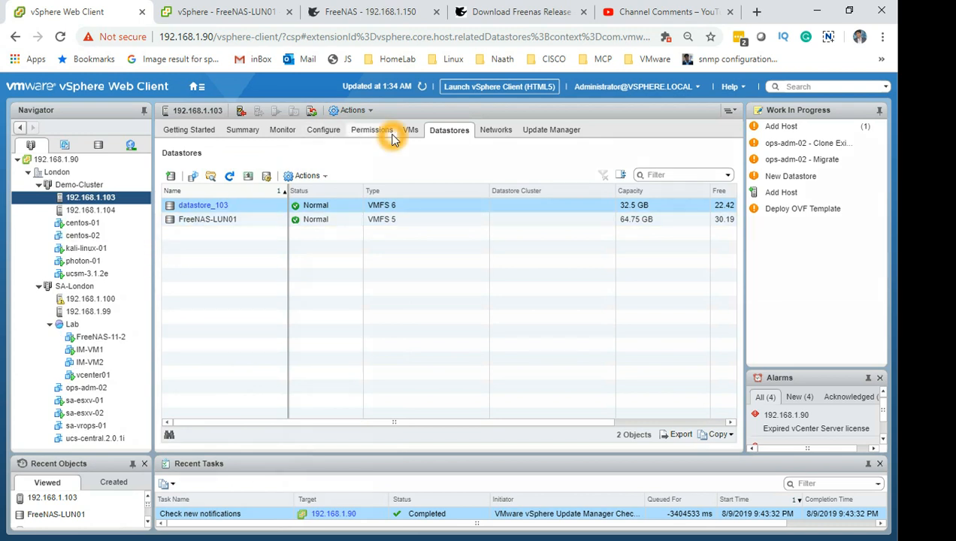
pyautogui.click(322, 130)
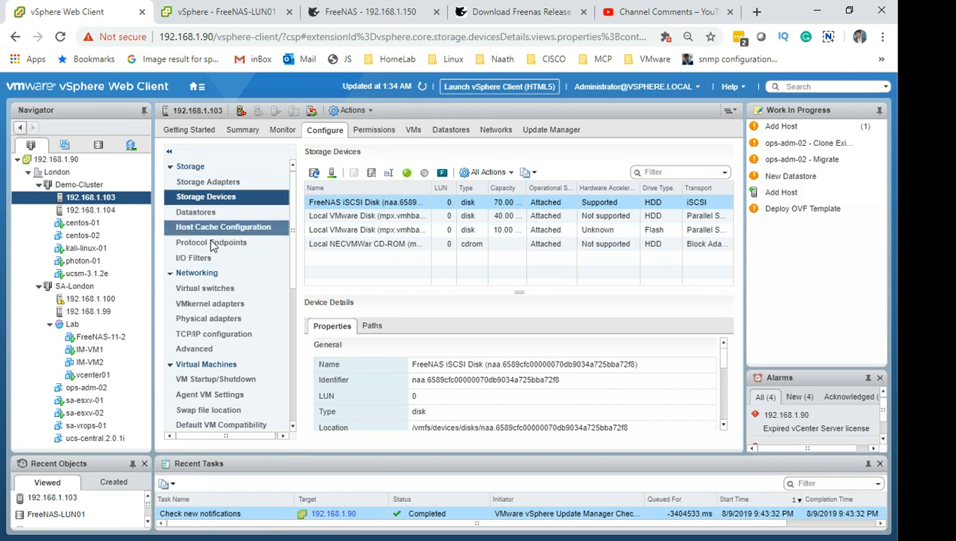
pyautogui.click(211, 304)
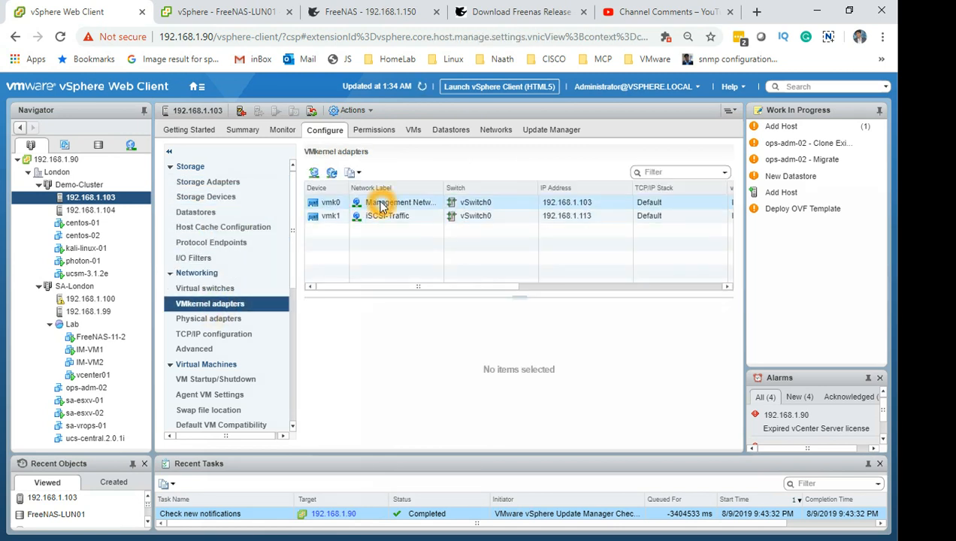
pyautogui.click(425, 204)
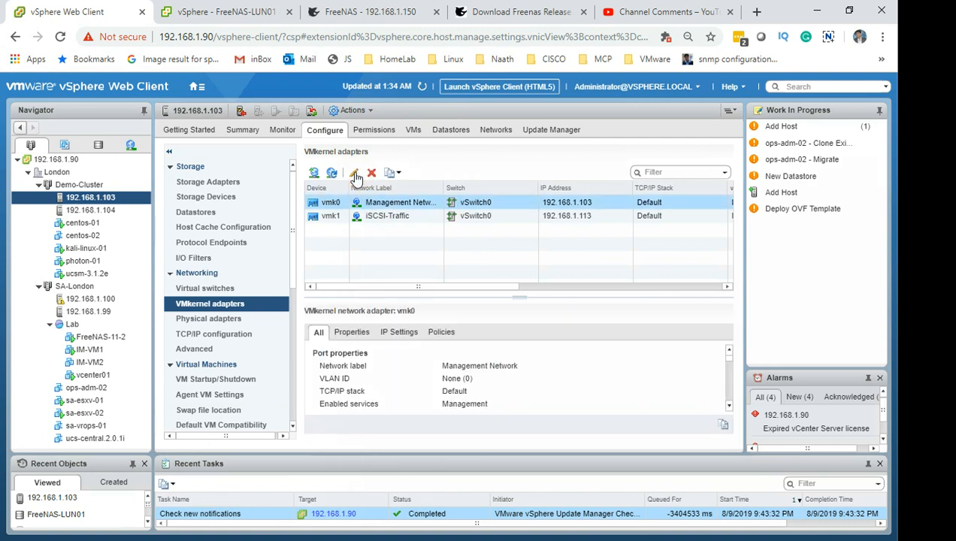
pyautogui.click(353, 173)
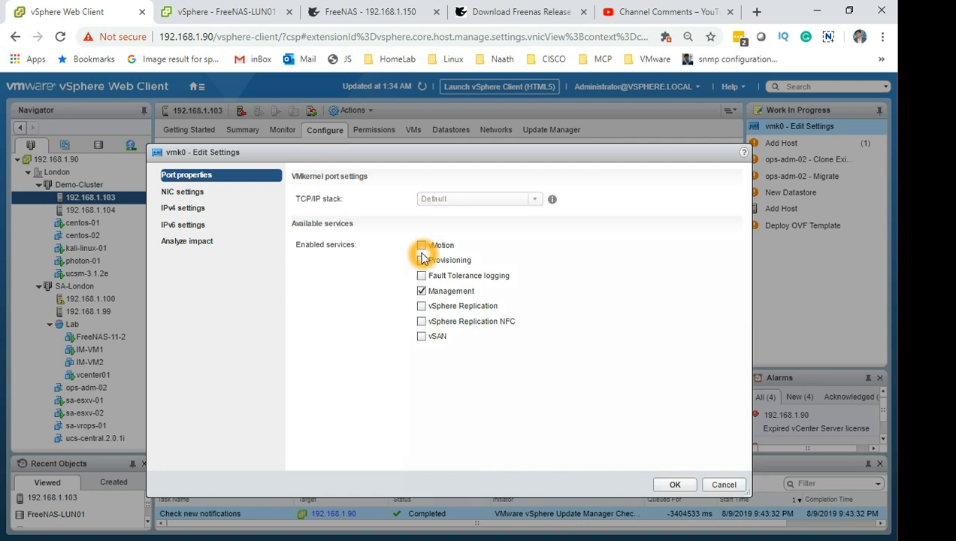
pyautogui.click(421, 246)
pyautogui.click(664, 485)
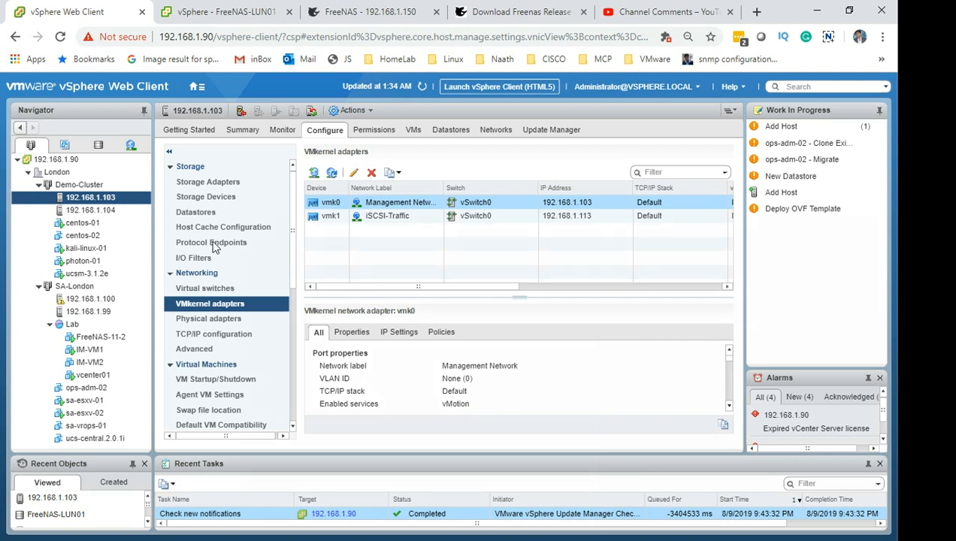
# - Compare the virtual machines on hosts 192.168.1.103 and 192.168.1.104, and locate centos-01
pyautogui.click(413, 129)
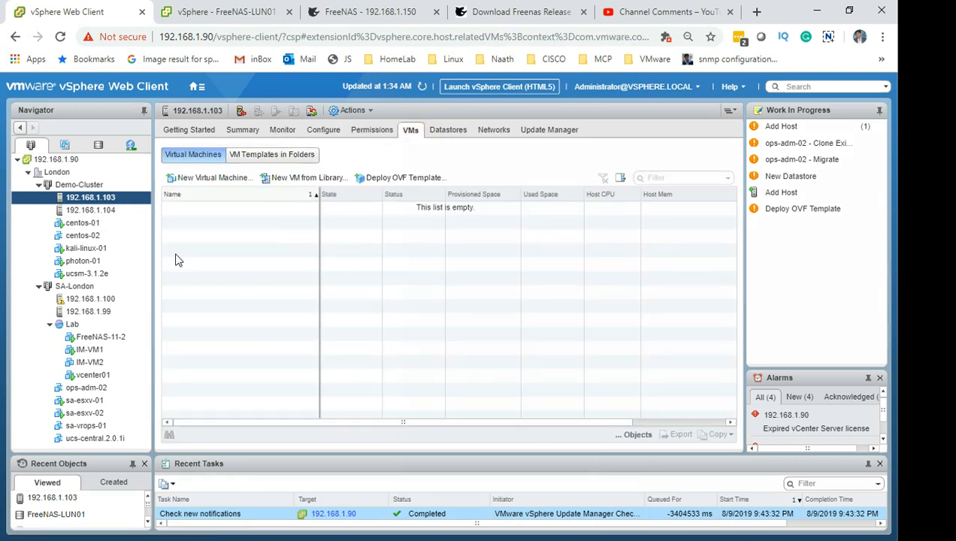
pyautogui.click(113, 211)
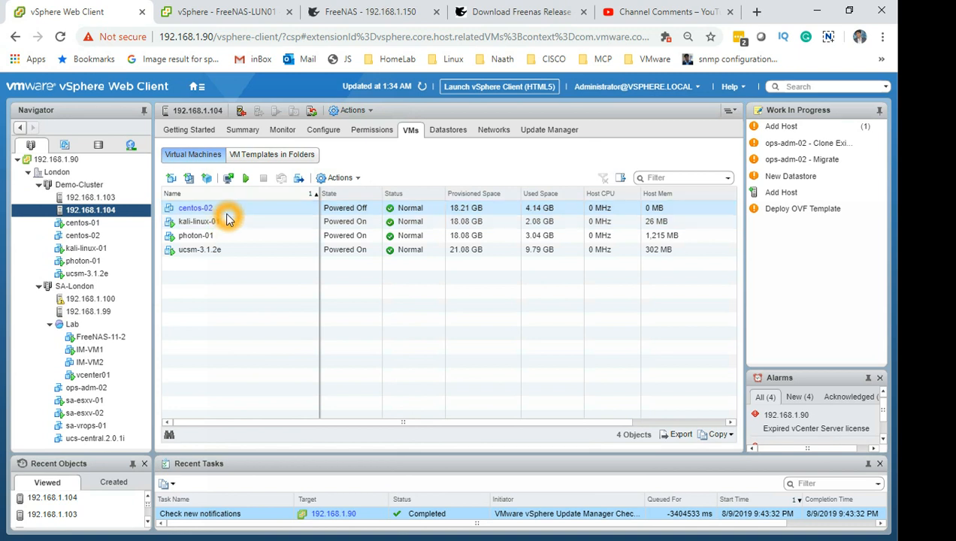
pyautogui.click(122, 198)
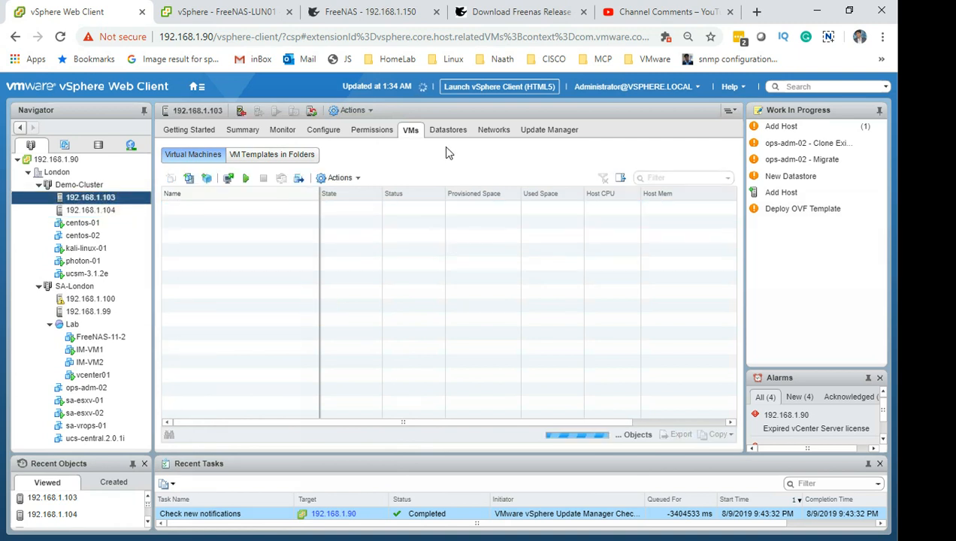
pyautogui.click(209, 220)
pyautogui.click(223, 220)
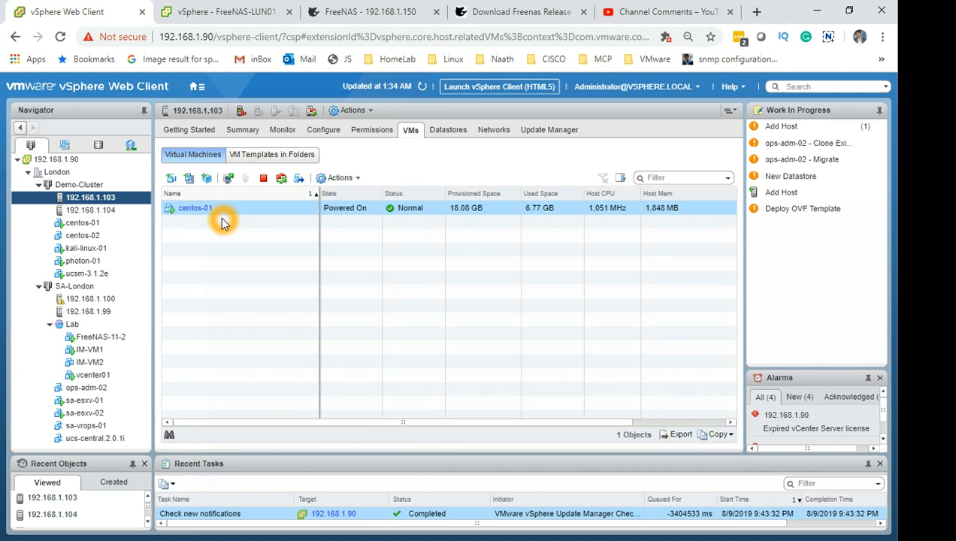
pyautogui.click(78, 212)
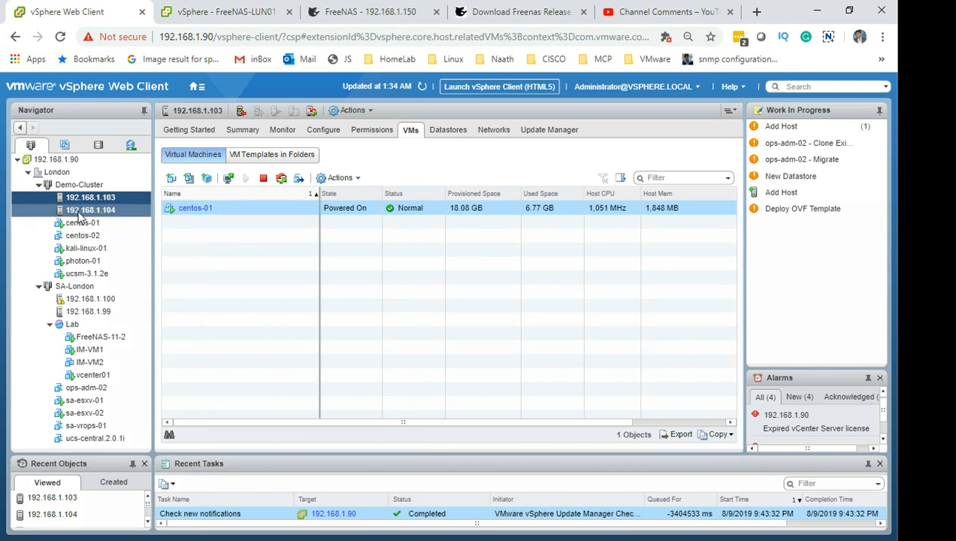
pyautogui.click(97, 223)
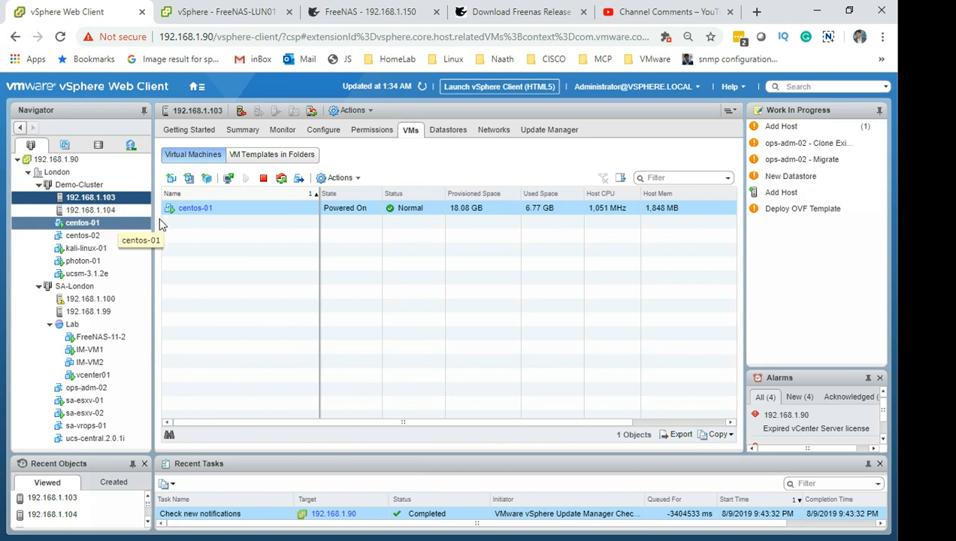
# - Migrate the running virtual machine kali-linux-01 from host 192.168.1.104 to 192.168.1.103, changing only the compute resource, with high vMotion priority
pyautogui.click(197, 213)
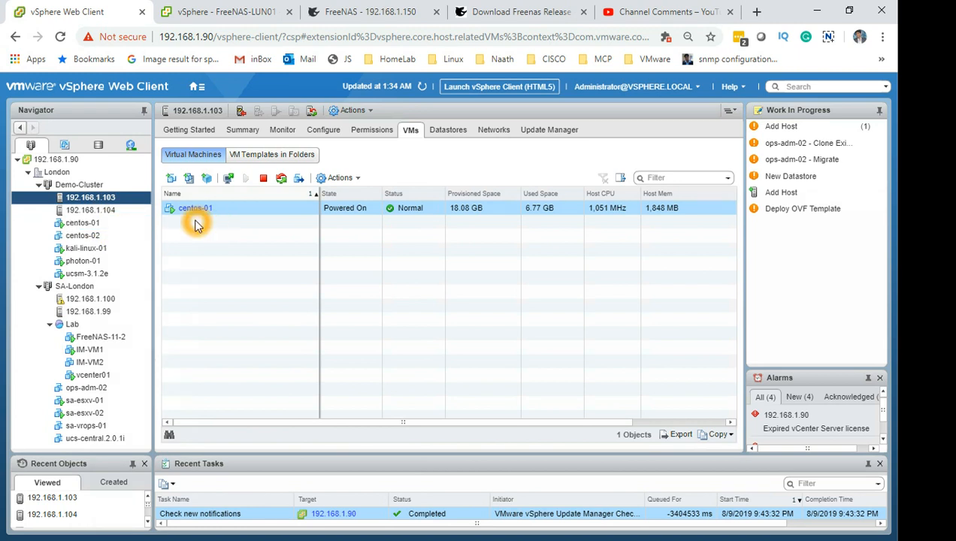
pyautogui.click(103, 214)
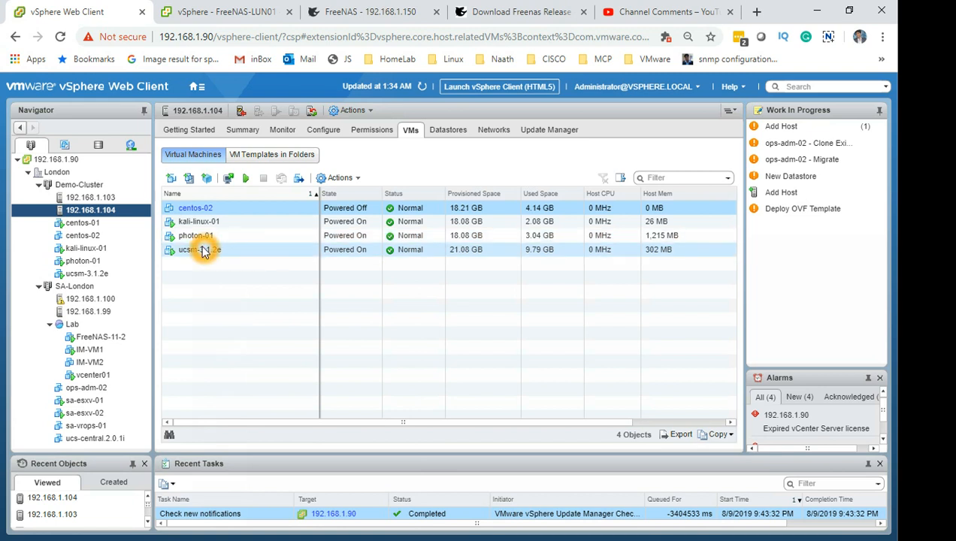
pyautogui.rightClick(215, 221)
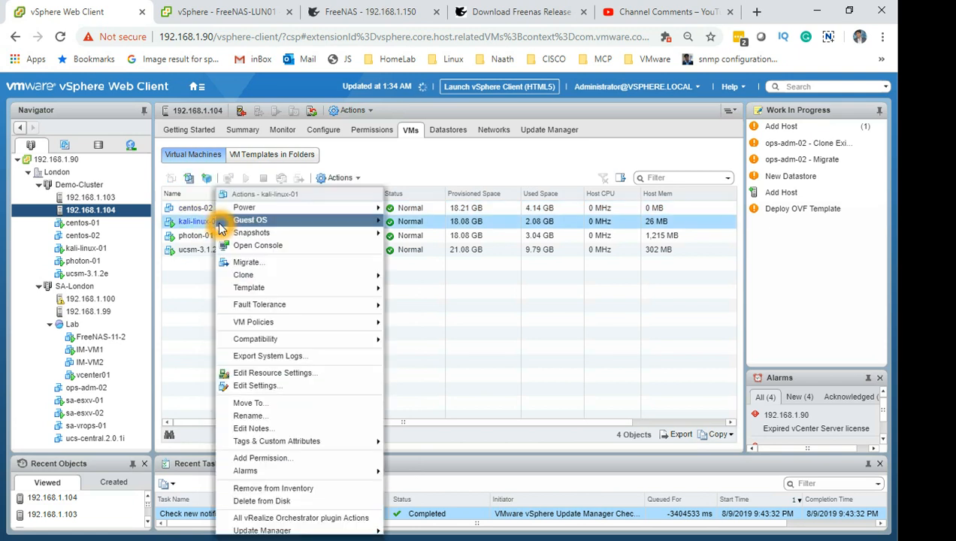
pyautogui.click(216, 239)
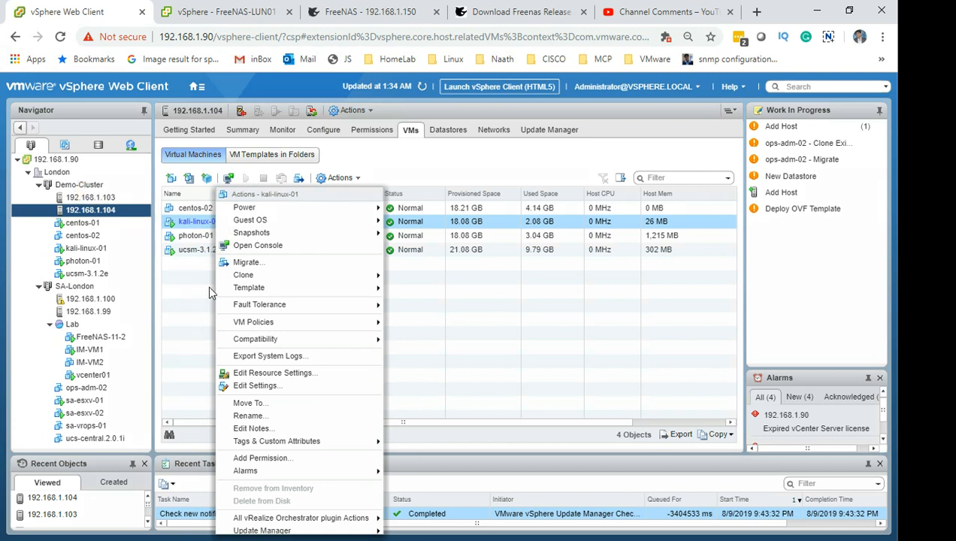
pyautogui.click(250, 275)
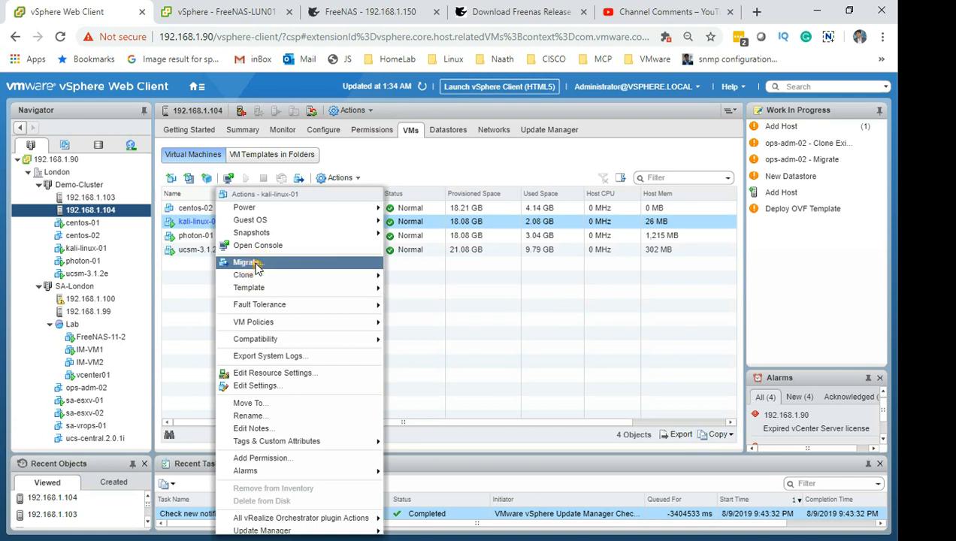
pyautogui.click(256, 266)
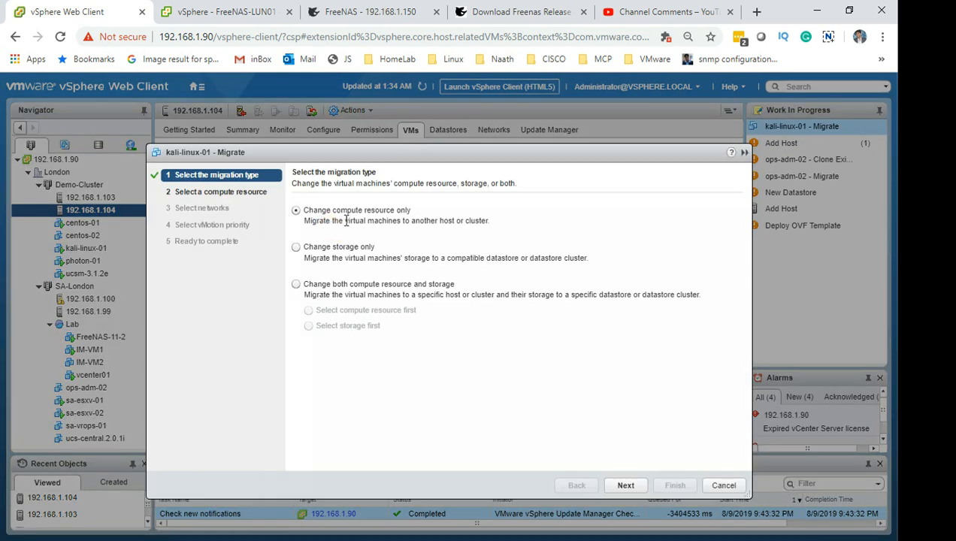
pyautogui.click(627, 484)
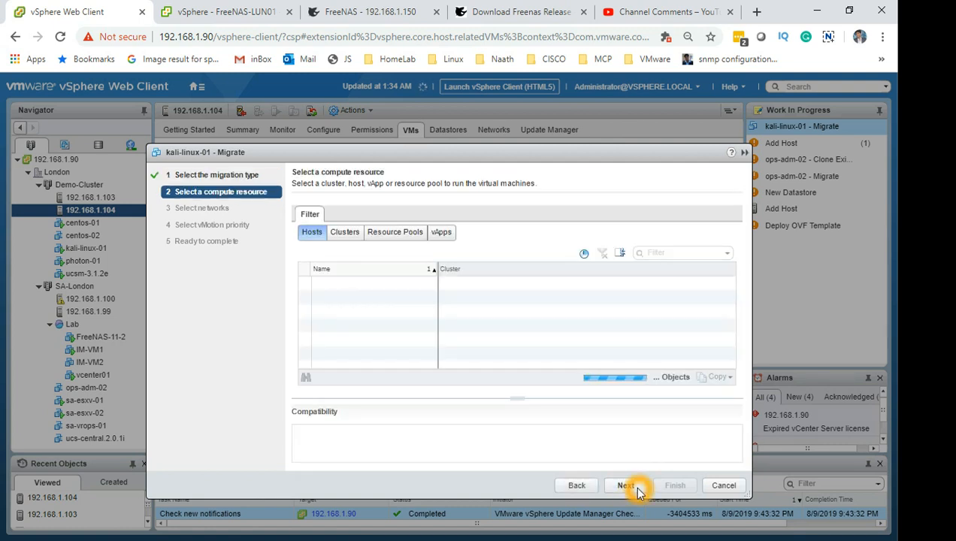
pyautogui.click(364, 298)
pyautogui.click(628, 484)
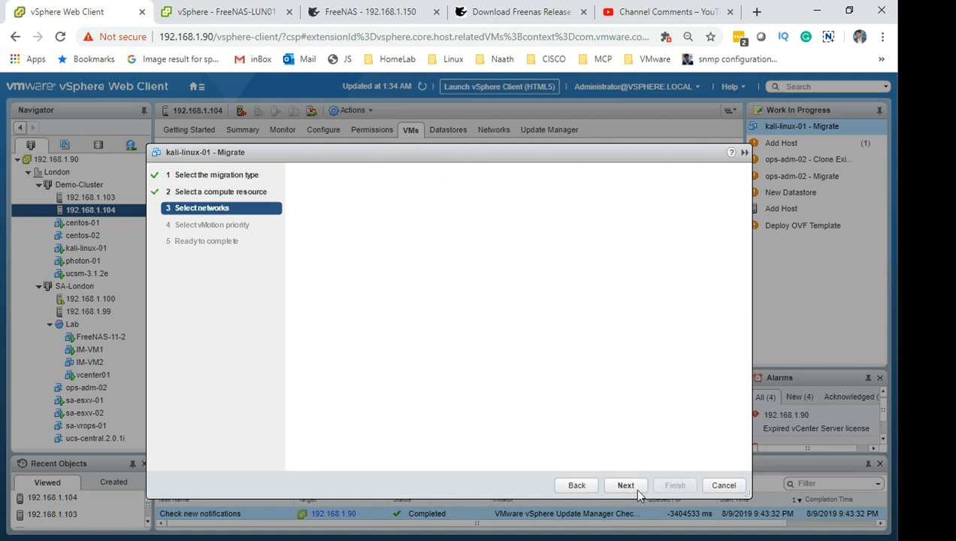
pyautogui.click(629, 486)
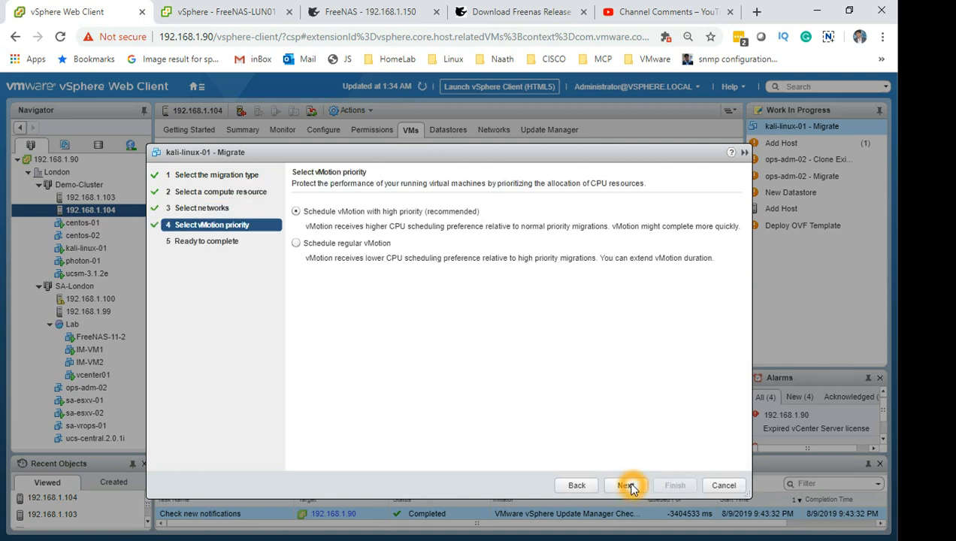
pyautogui.click(637, 487)
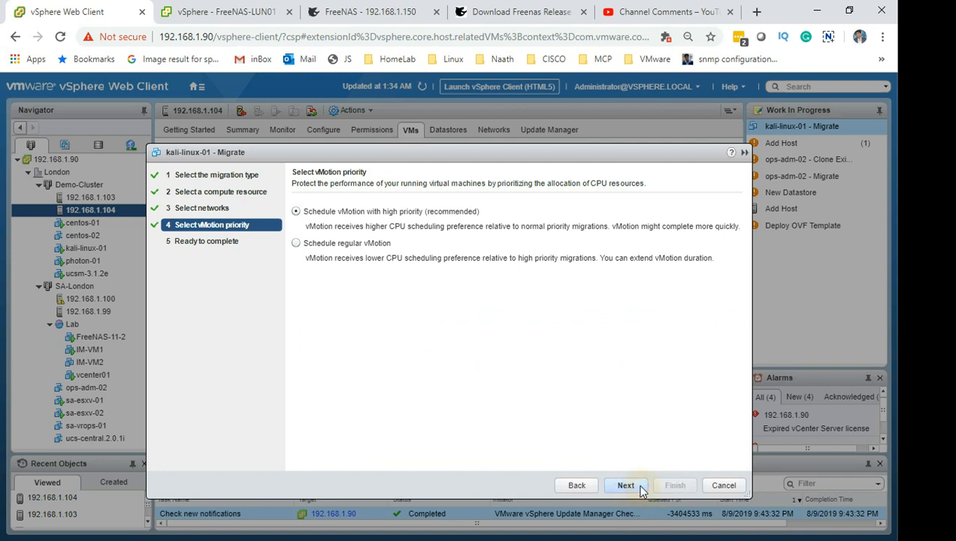
pyautogui.click(674, 485)
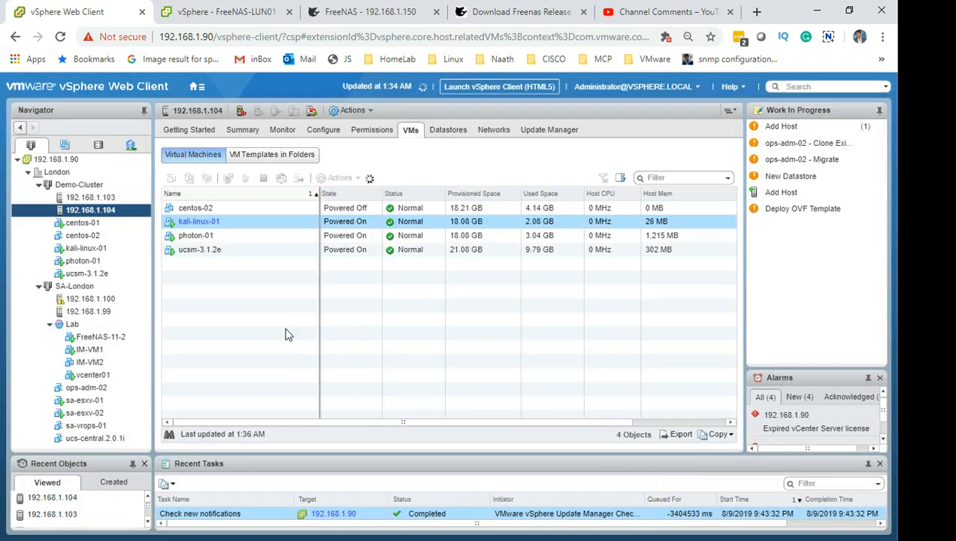
# - Check the virtual machine lists of hosts 192.168.1.104 and 192.168.1.103 for the migrated kali-linux-01
pyautogui.click(211, 230)
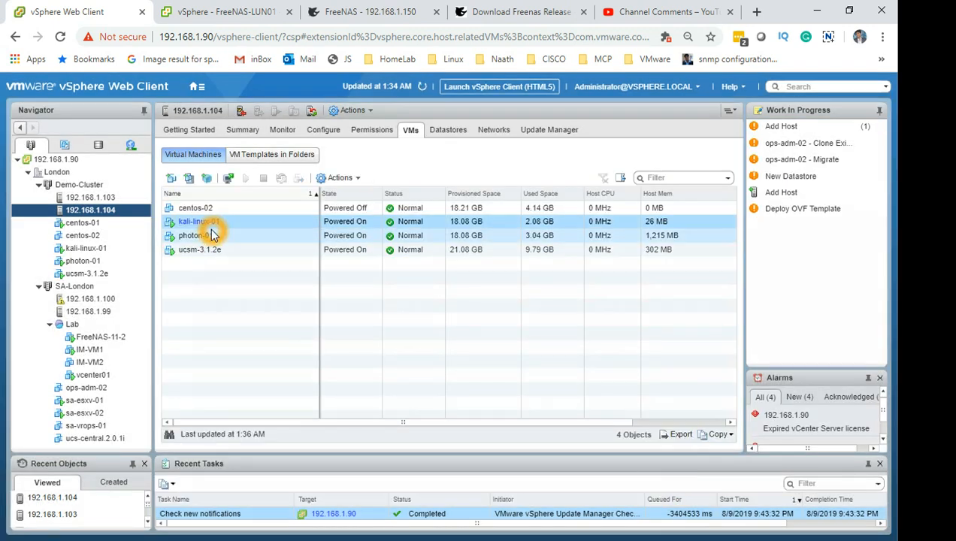
pyautogui.click(333, 361)
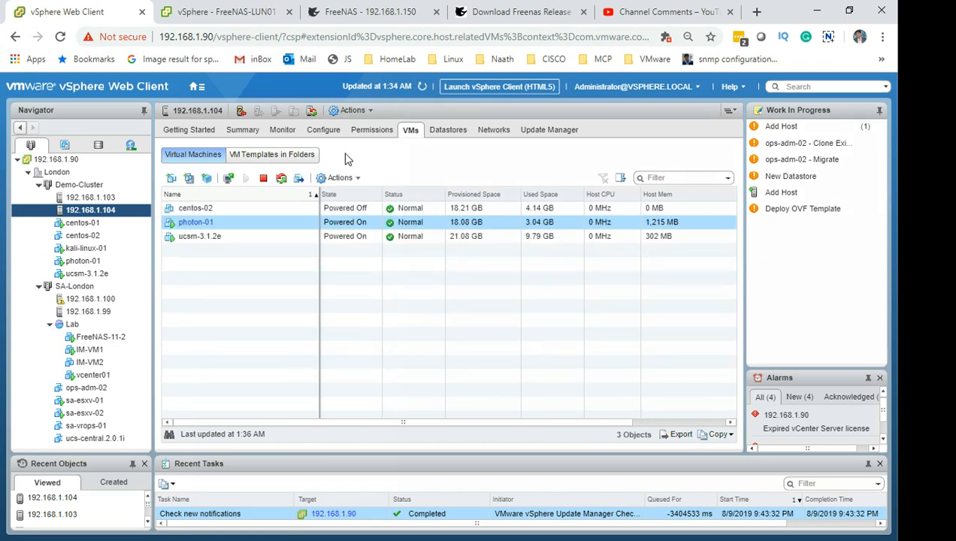
pyautogui.click(117, 200)
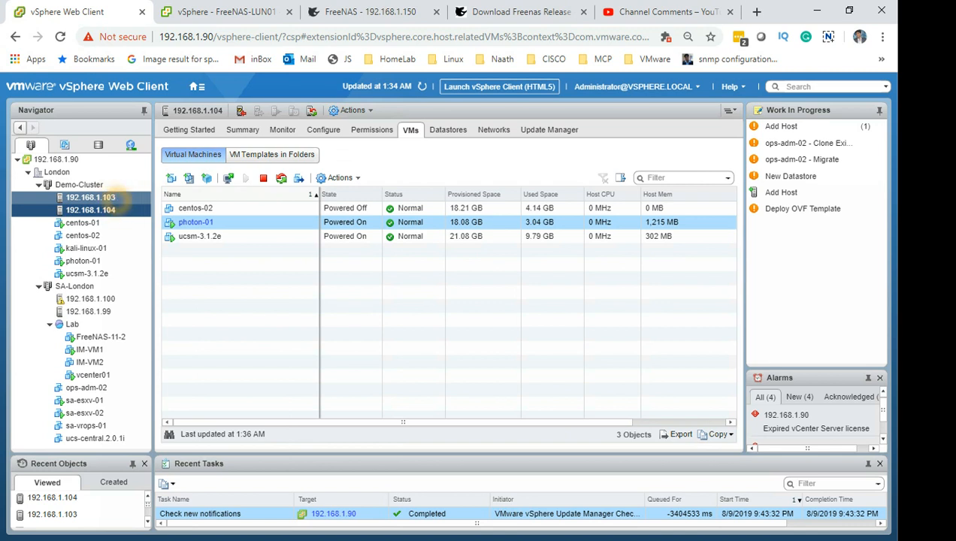
pyautogui.click(364, 332)
pyautogui.click(289, 299)
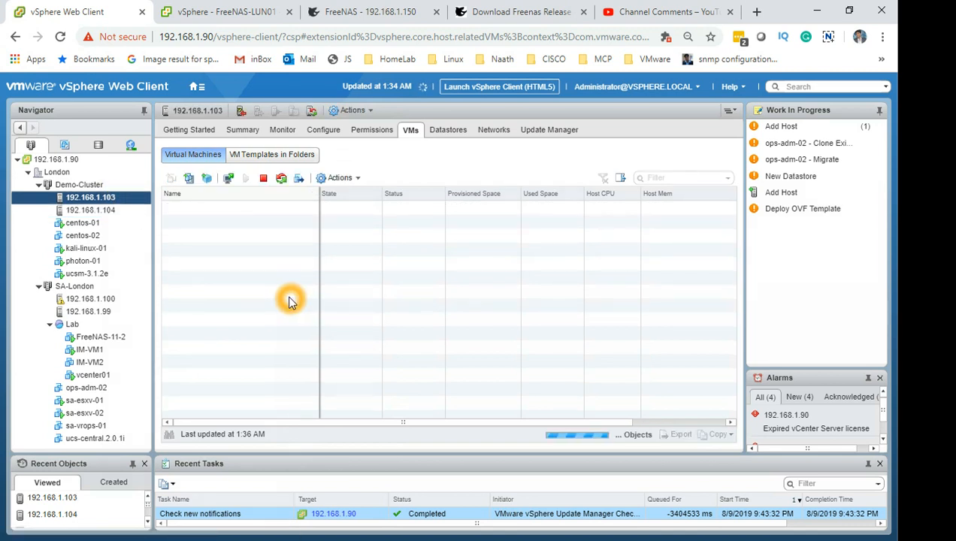
pyautogui.click(316, 376)
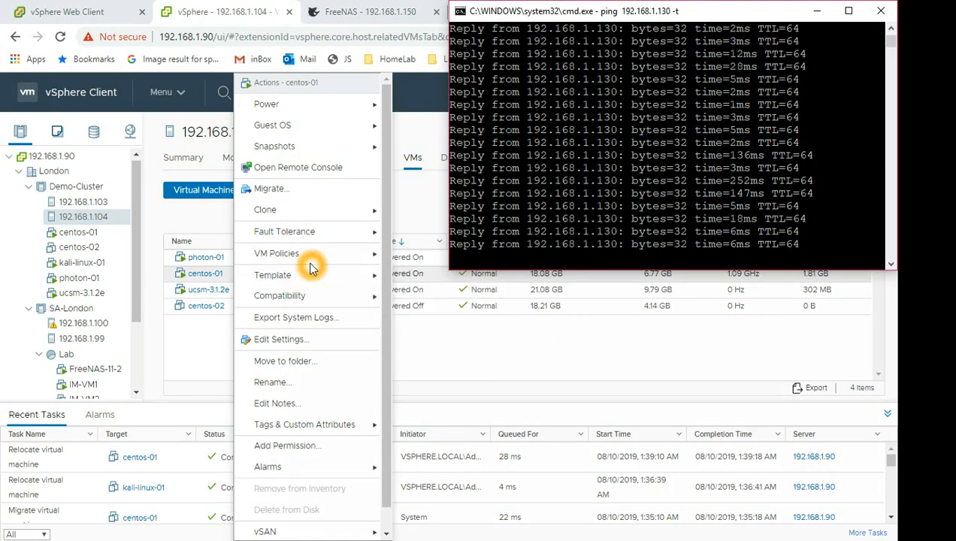
# - Set up a compute-only migration of centos-01 from host 192.168.1.104 to 192.168.1.103 with high vMotion priority
pyautogui.moveTo(293, 131)
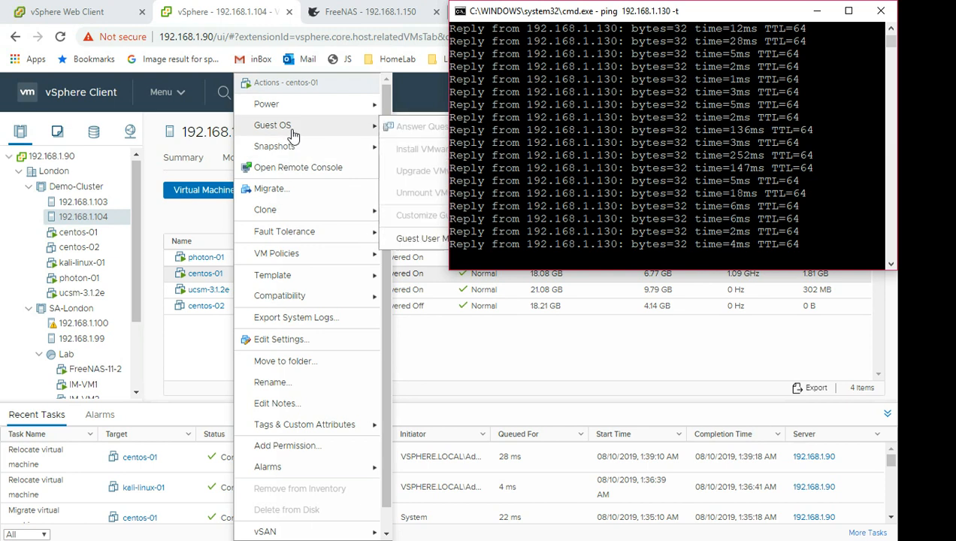
pyautogui.click(211, 350)
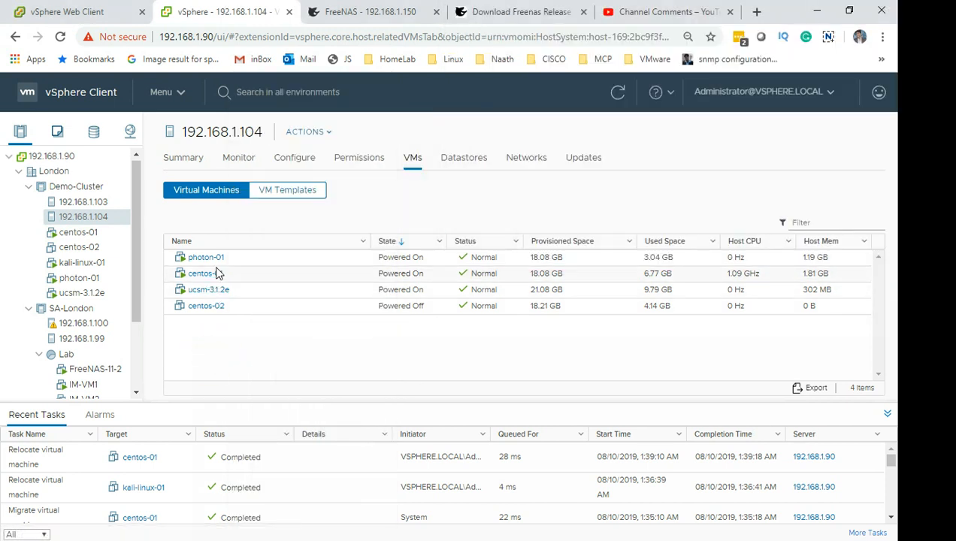
pyautogui.rightClick(217, 274)
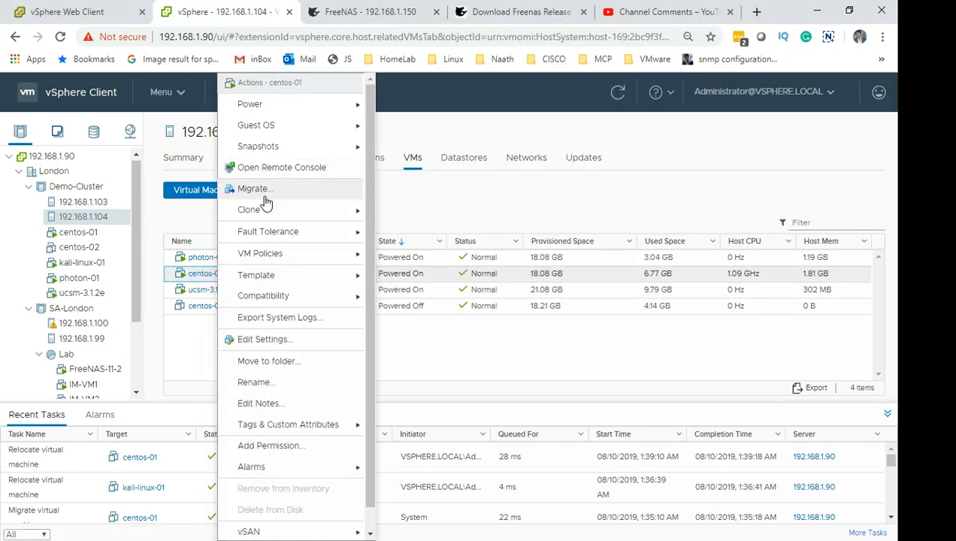
pyautogui.click(264, 198)
pyautogui.click(785, 471)
pyautogui.click(789, 471)
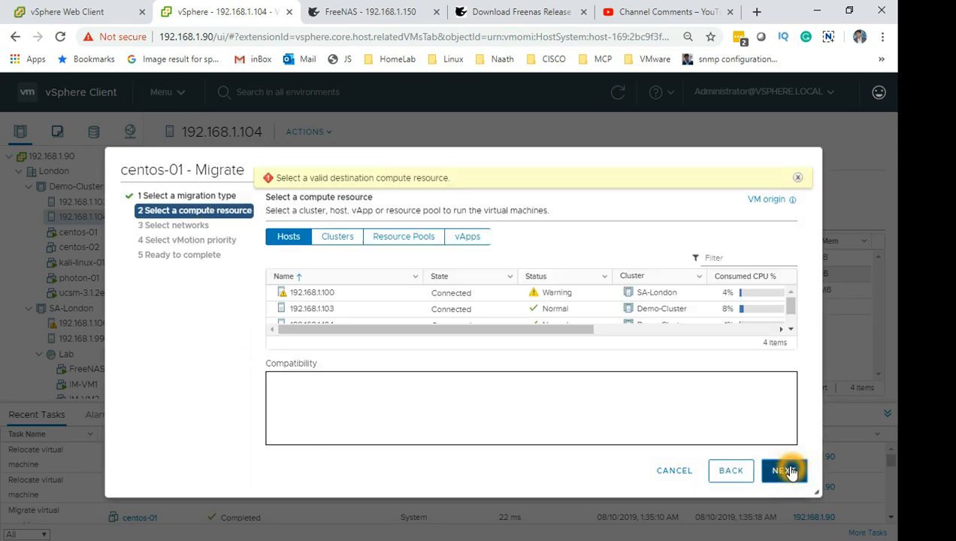
pyautogui.click(316, 308)
pyautogui.click(786, 469)
pyautogui.click(787, 470)
pyautogui.click(787, 470)
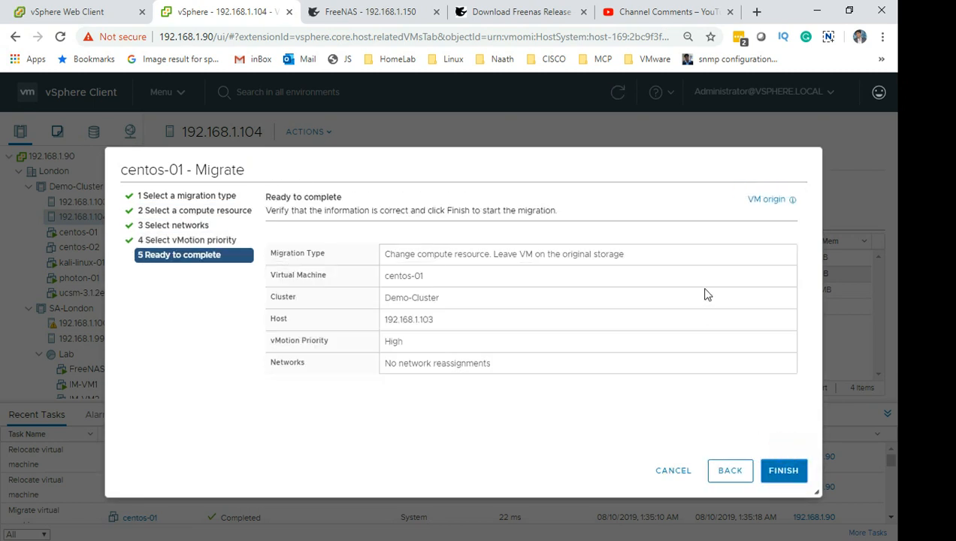
# - Arrange the running ping window and the vSphere Client side by side, and start the prepared centos-01 migration
pyautogui.hotkey('alt', 'Tab')
pyautogui.moveTo(564, 12); pyautogui.dragTo(895, 279)
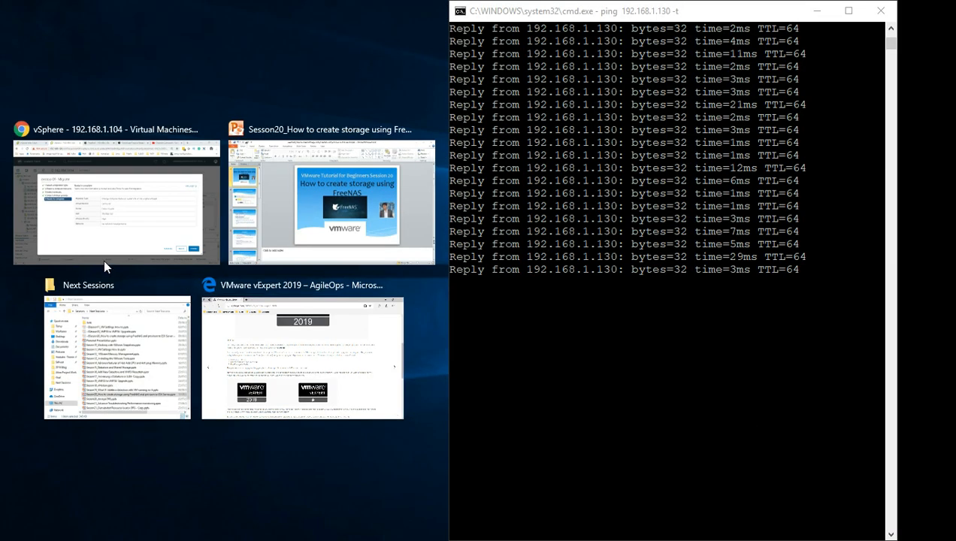
pyautogui.click(109, 252)
pyautogui.click(370, 473)
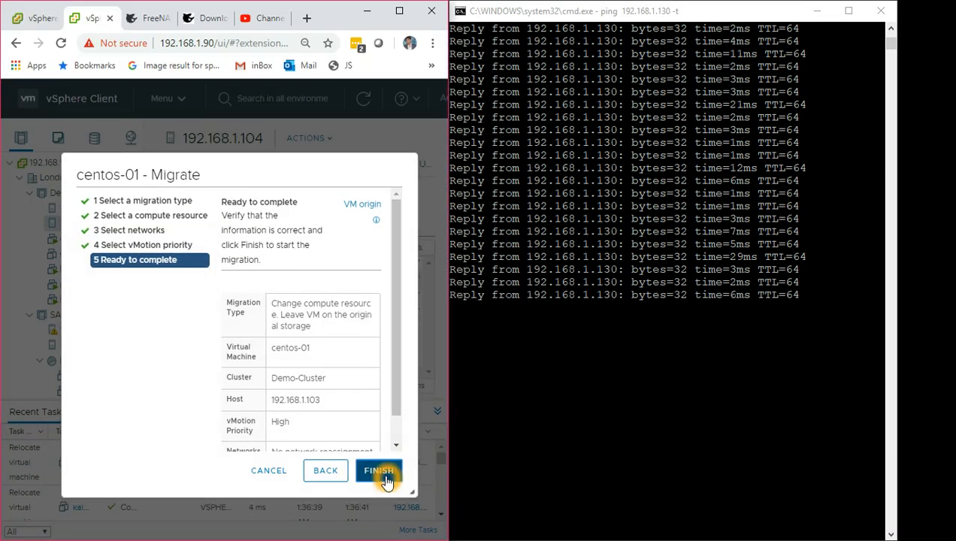
# - Monitor the ping replies during the centos-01 migration and check the virtual machines on host 192.168.1.103
pyautogui.click(210, 289)
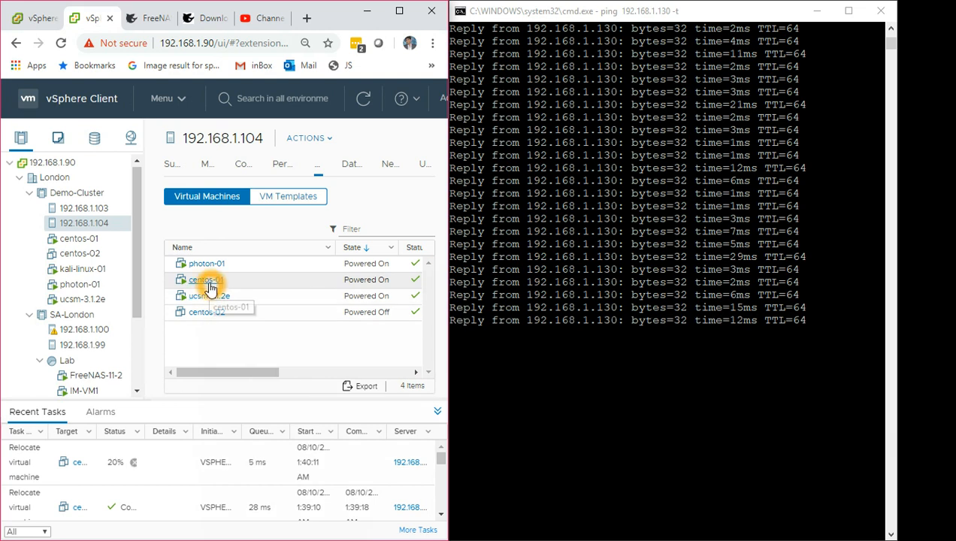
pyautogui.click(637, 436)
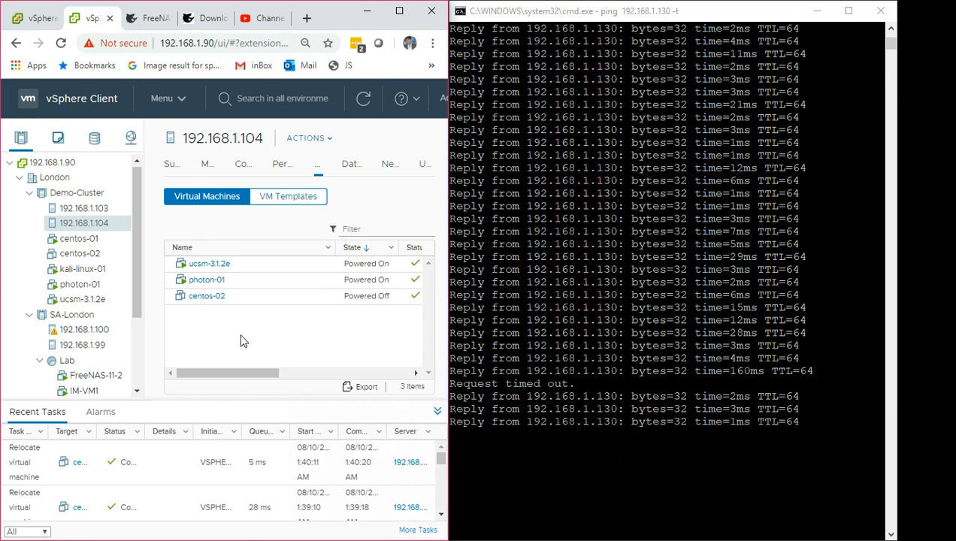
pyautogui.click(72, 211)
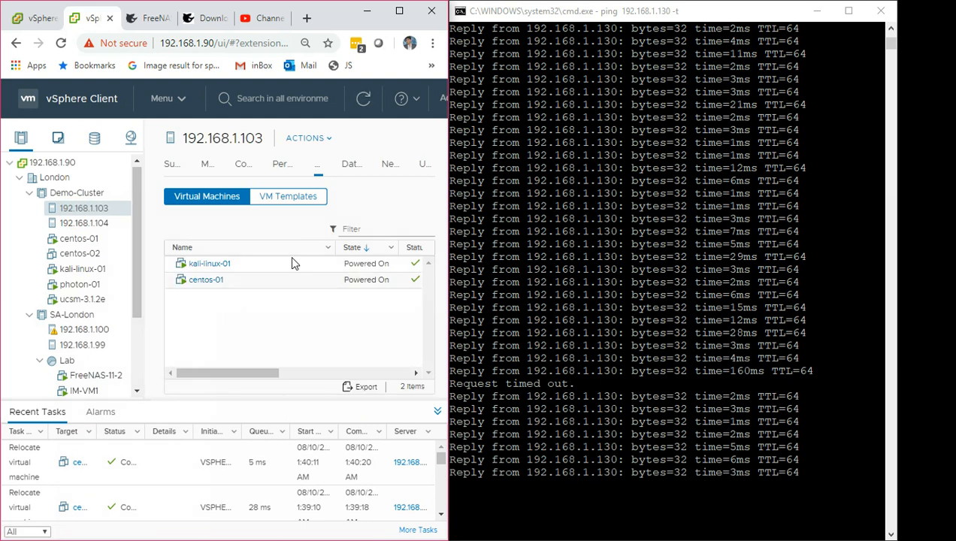
pyautogui.click(214, 294)
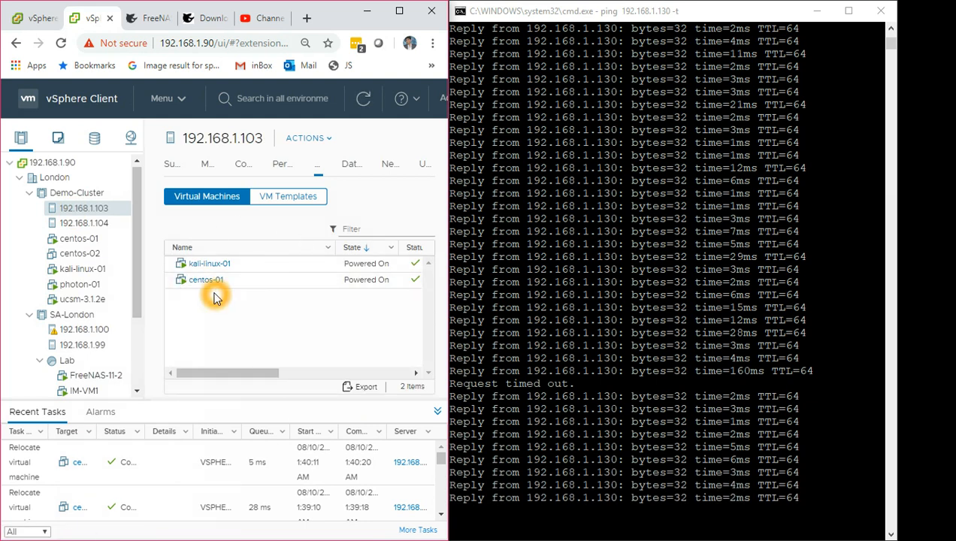
pyautogui.click(266, 299)
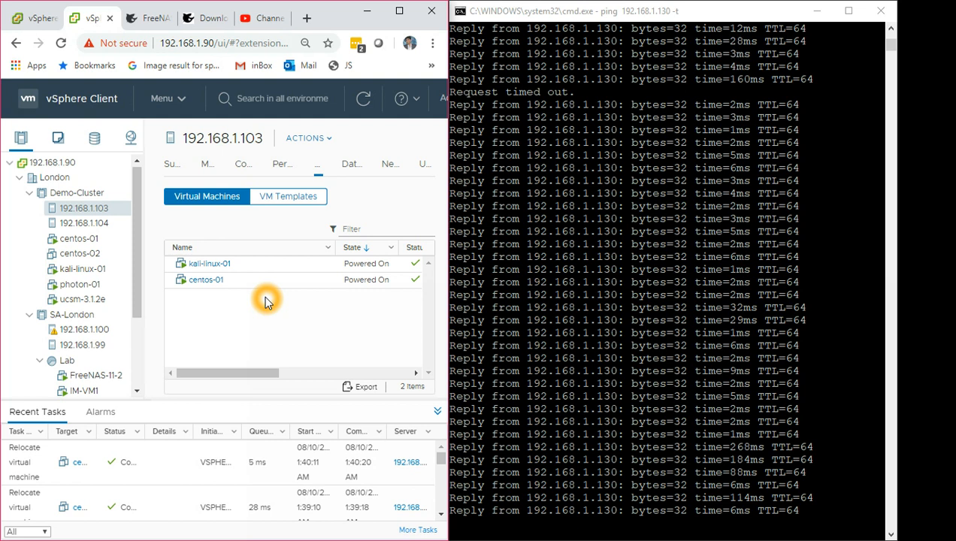
# - Switch to the PowerPoint slide show and review the Prepare ESXi Host slide
pyautogui.hotkey('alt', 'Tab')
pyautogui.hotkey('alt', 'Tab')
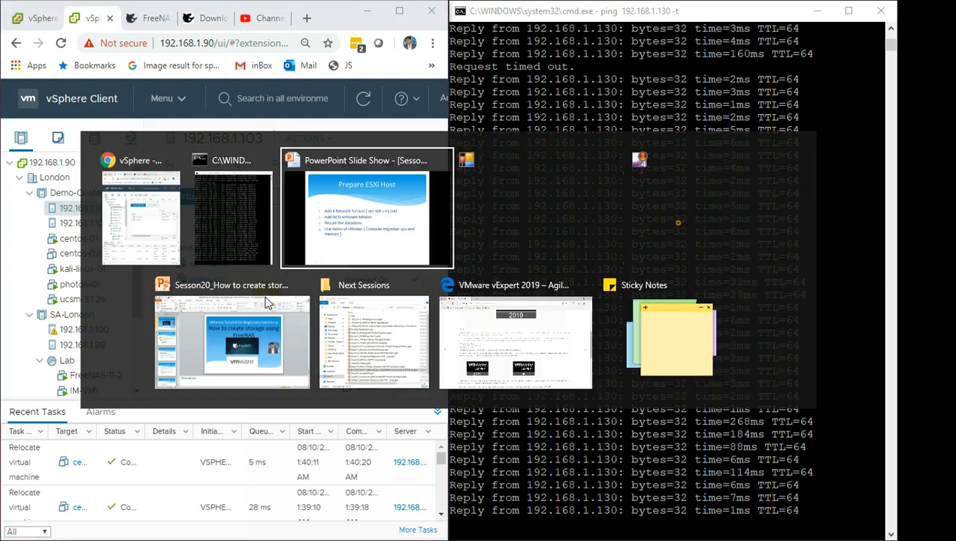
pyautogui.click(365, 248)
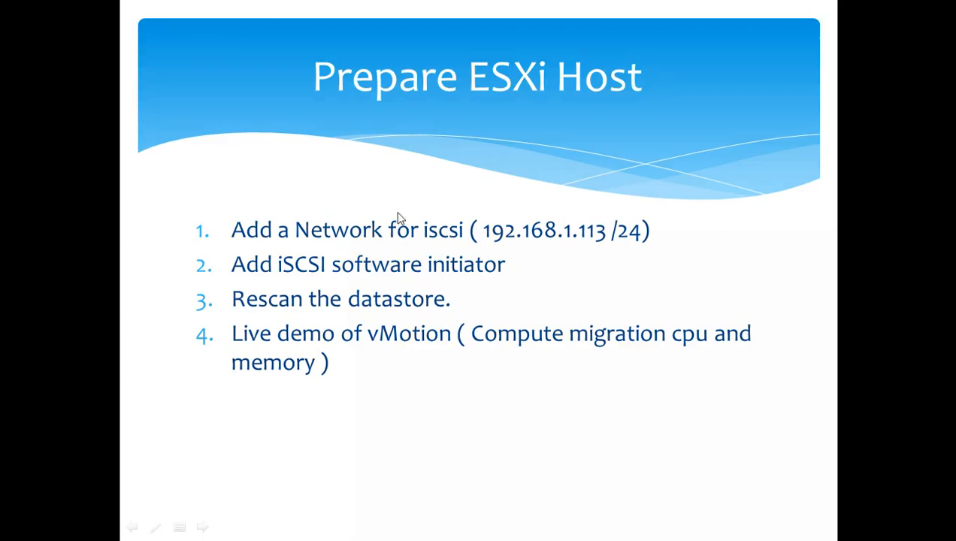